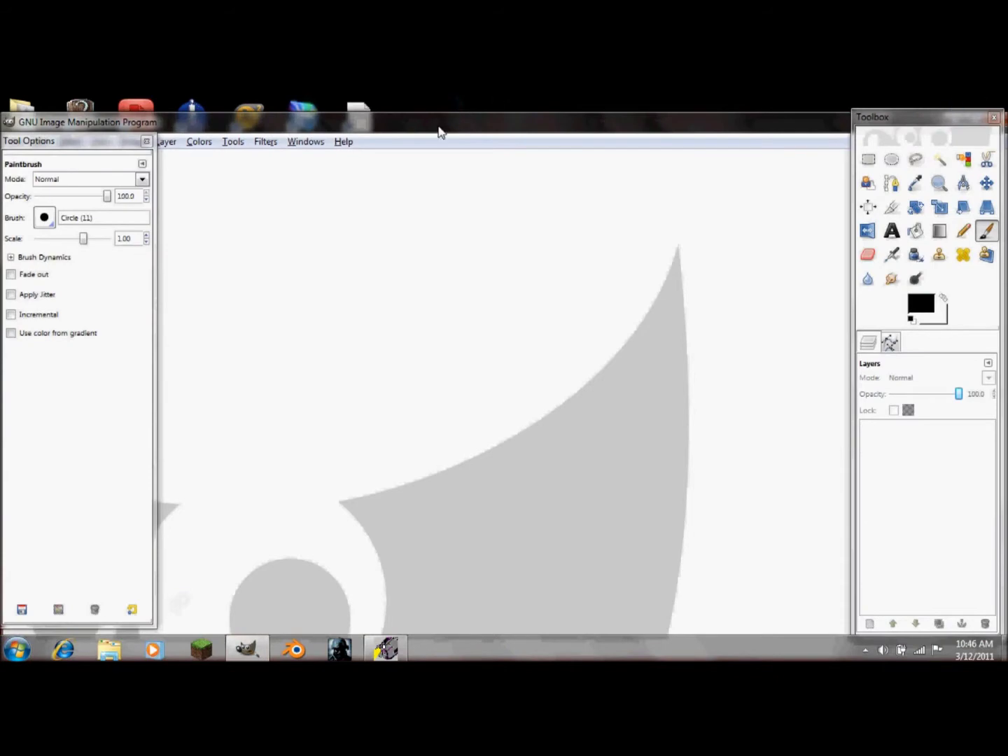
- Open the image glazing_parchment.jpg and maximize its window
click(18, 119)
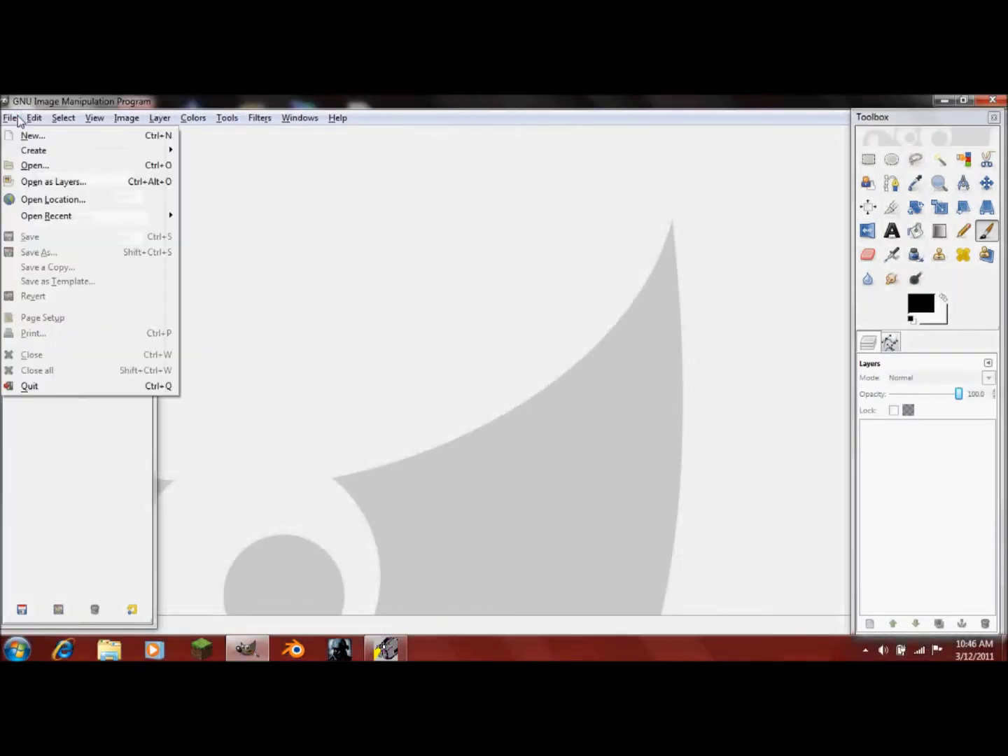
click(36, 165)
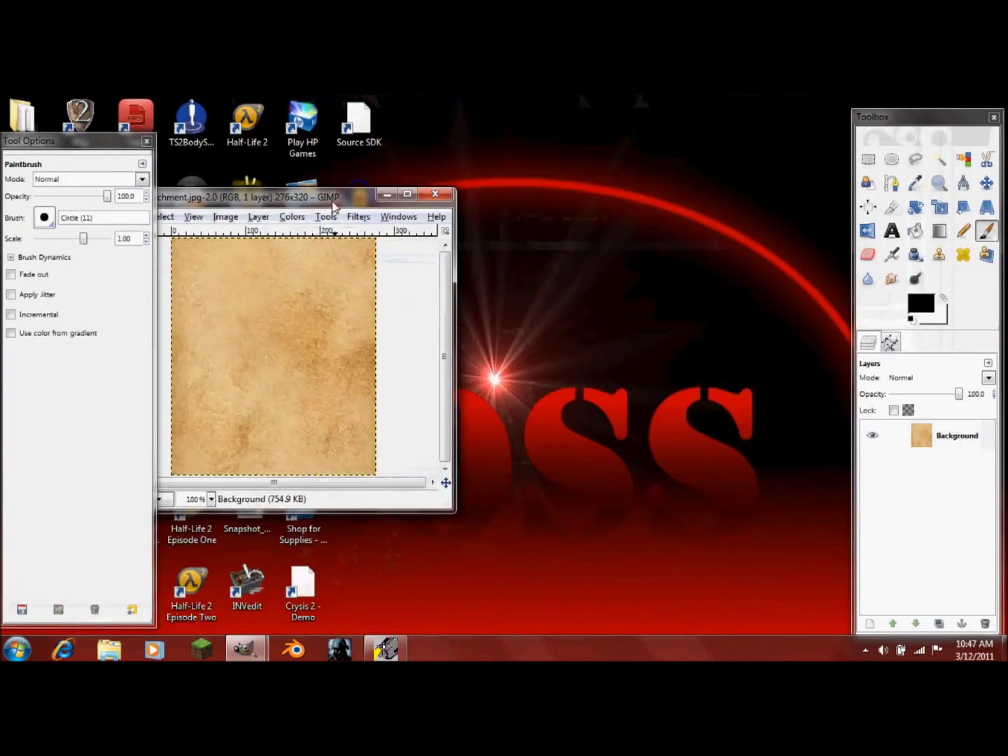
drag(333, 205, 559, 199)
double_click(560, 199)
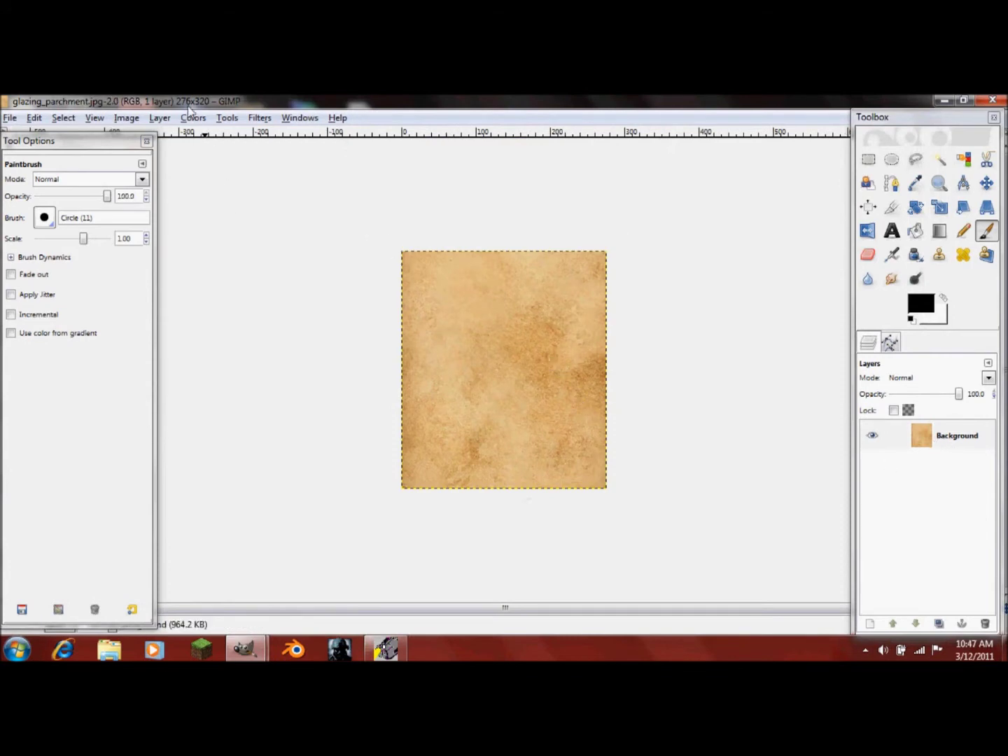
- Resize the canvas to 400 × 464 pixels with the parchment centered on it
click(160, 119)
mouse_move(129, 119)
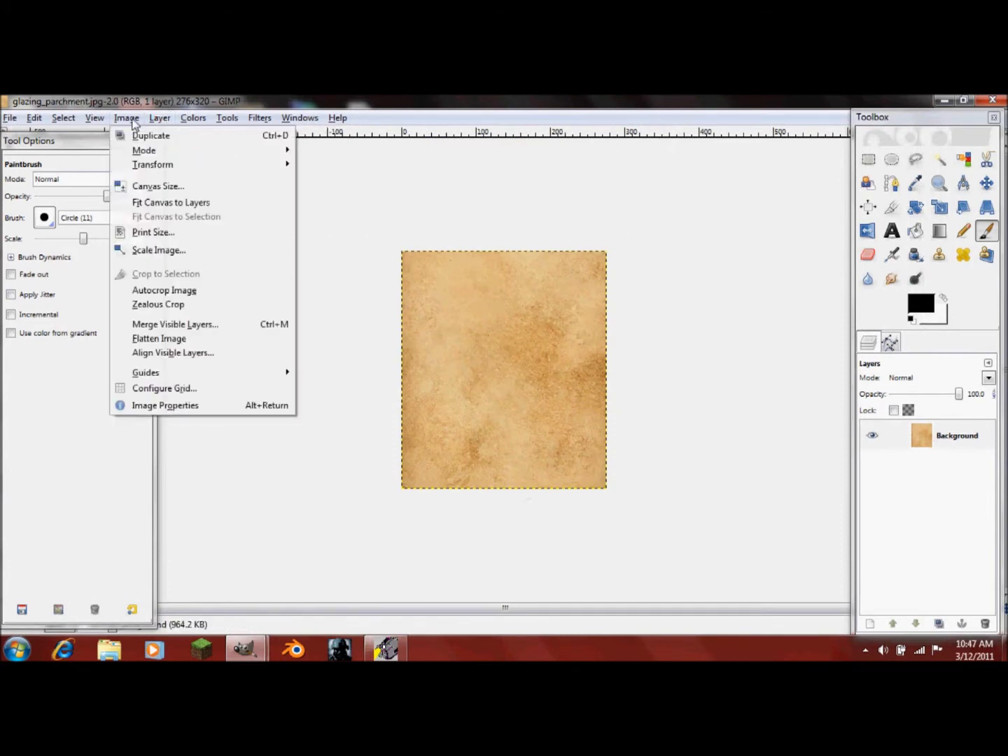
click(140, 188)
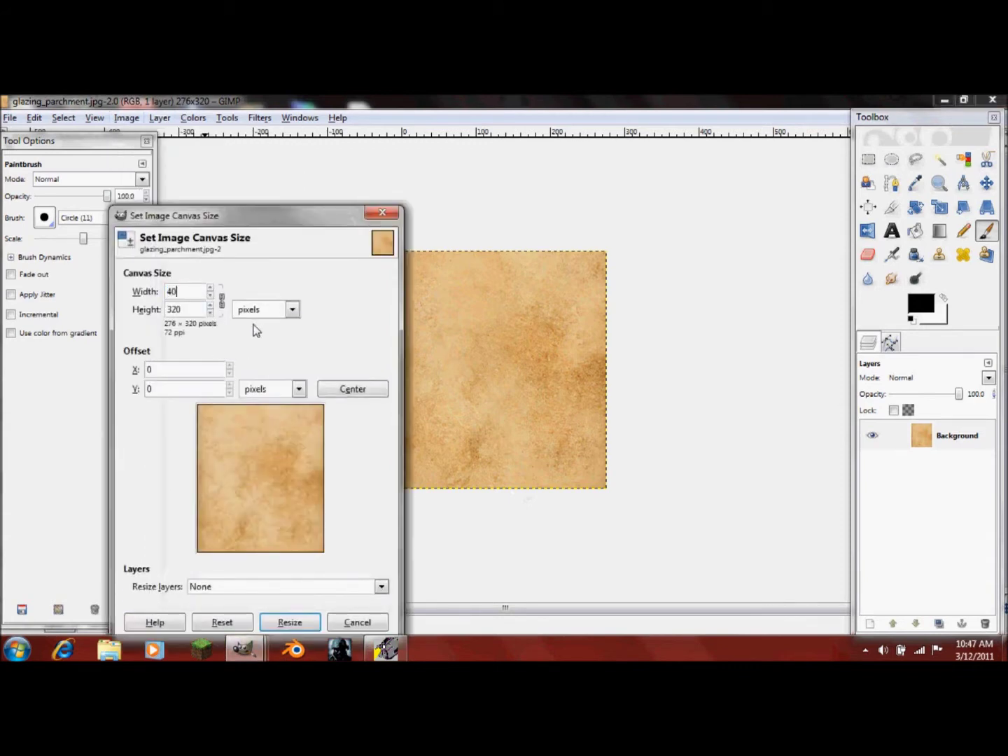
click(186, 310)
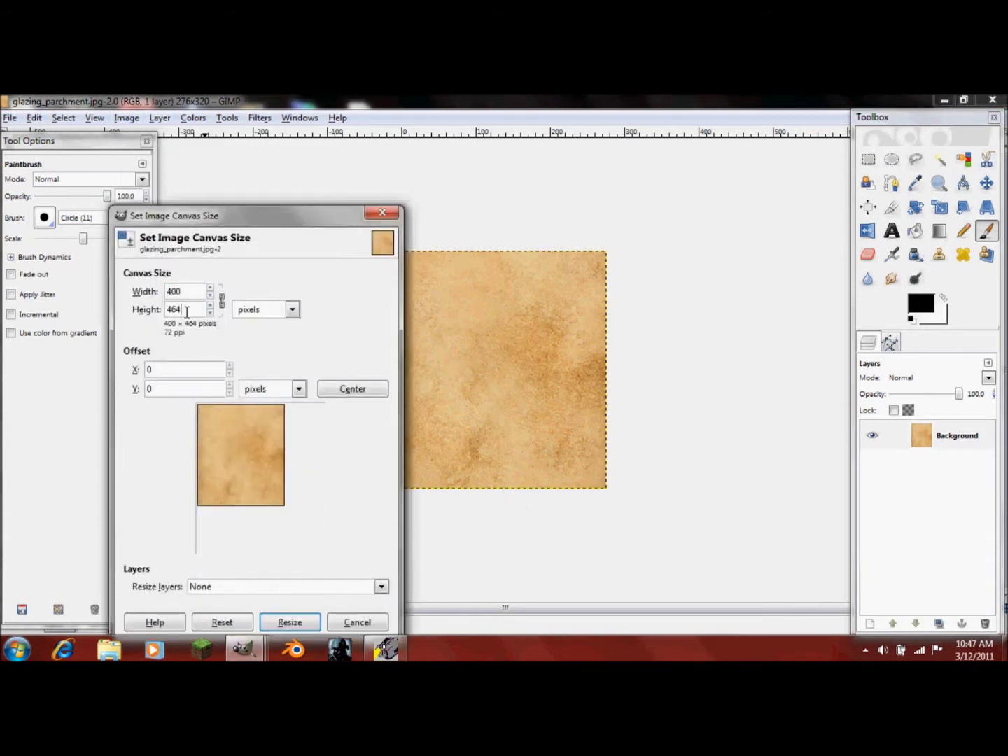
click(364, 390)
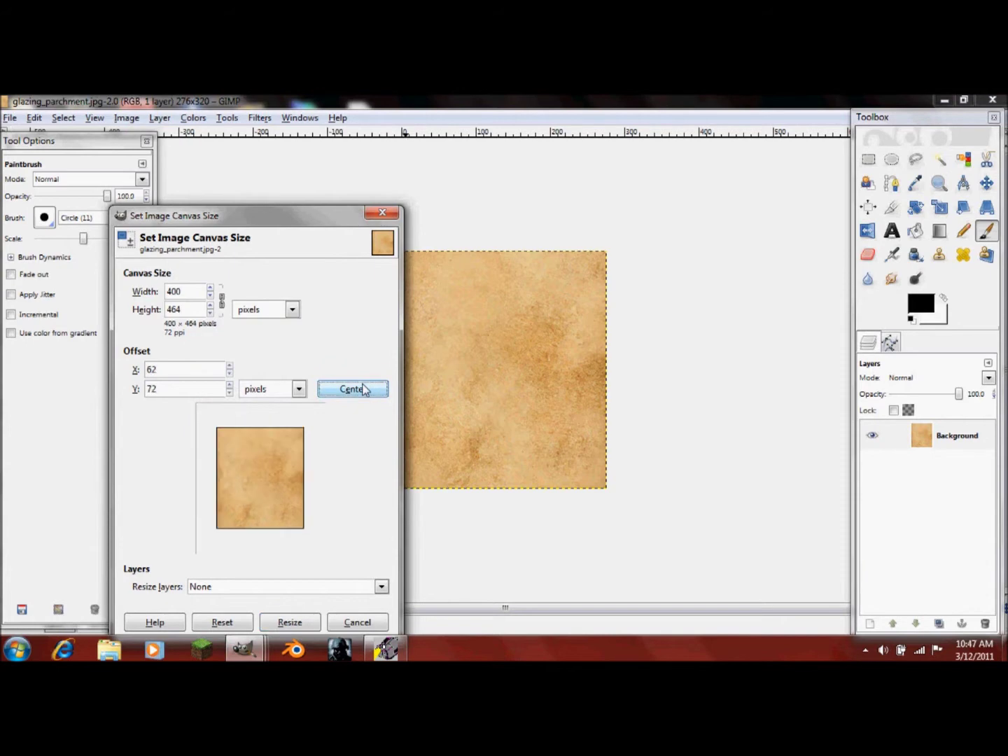
click(294, 627)
- Add an alpha channel to the Background layer holding the parchment
click(923, 440)
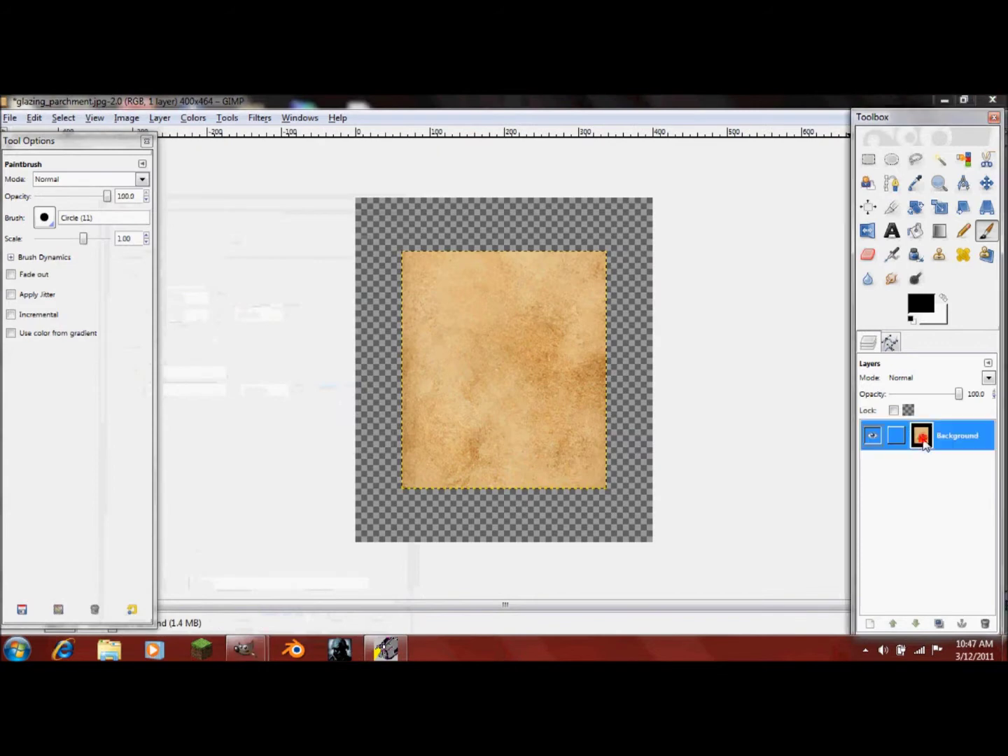
right_click(924, 444)
click(842, 406)
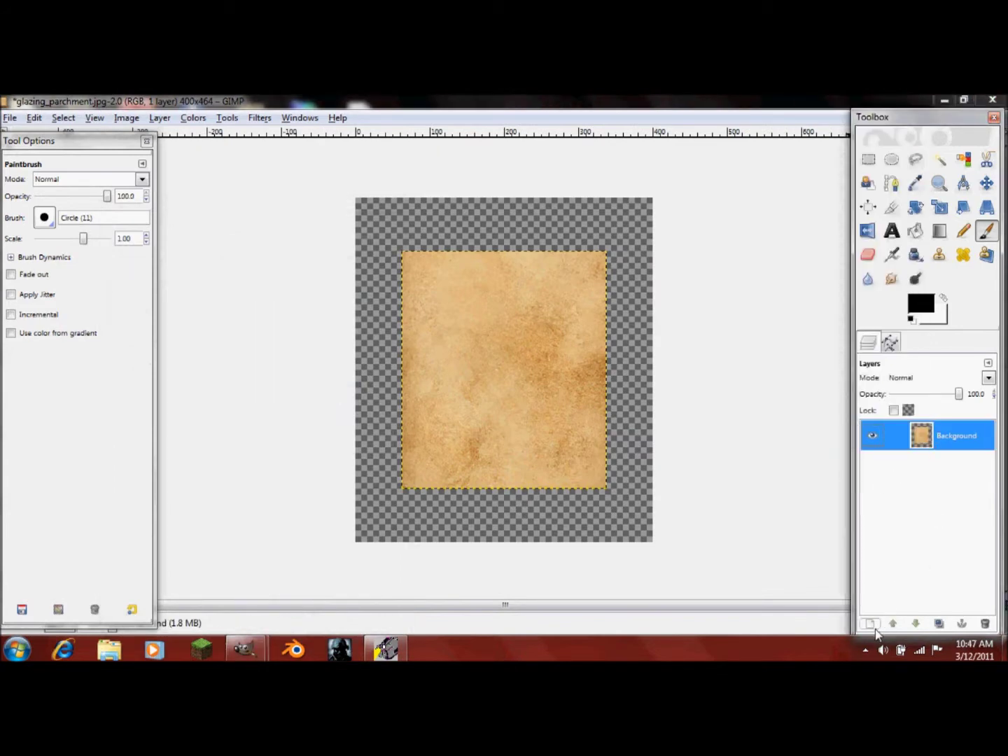
- Bring js_woodslats.jpg into the image as a new layer and place it beneath the parchment layer
click(9, 118)
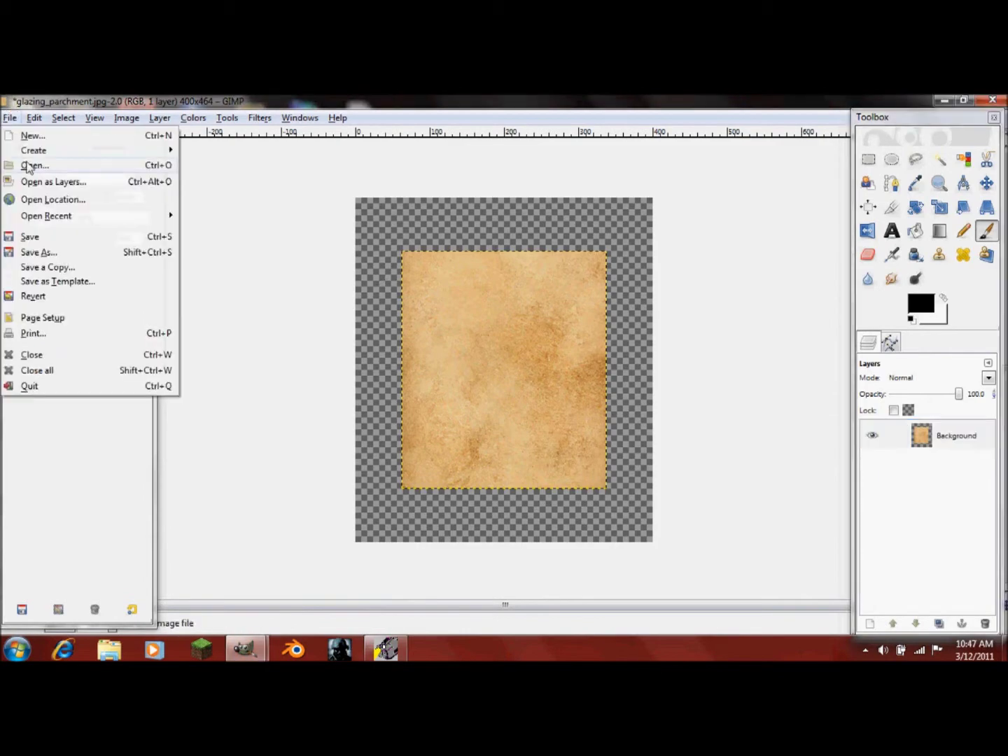
click(34, 165)
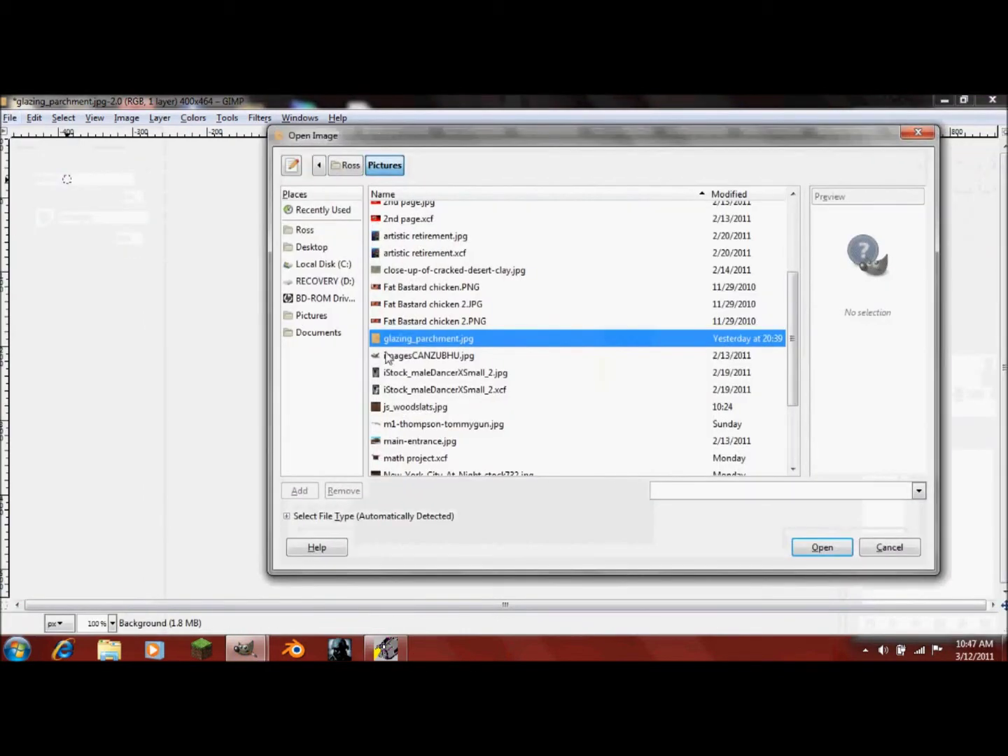
scroll(518, 413, down, 3)
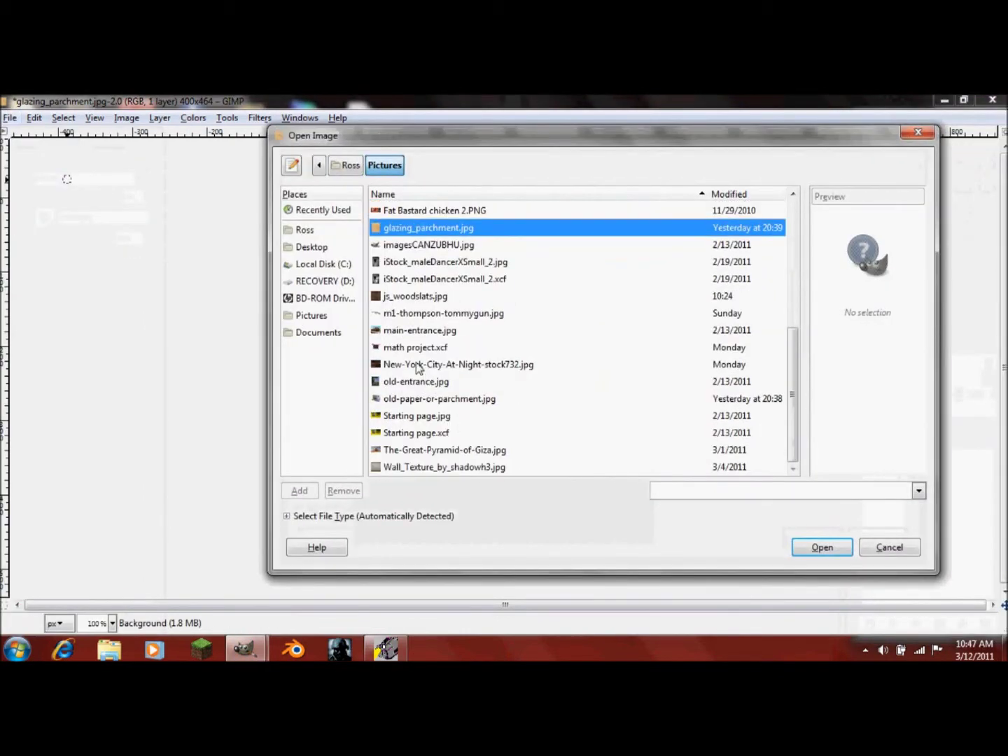
click(406, 297)
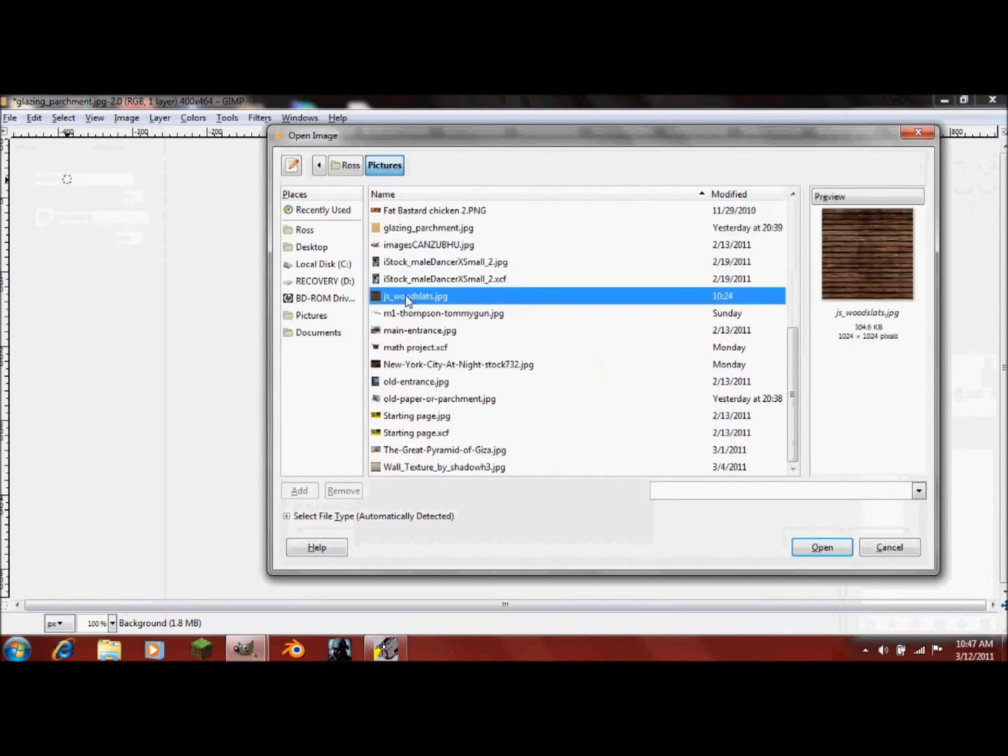
click(823, 547)
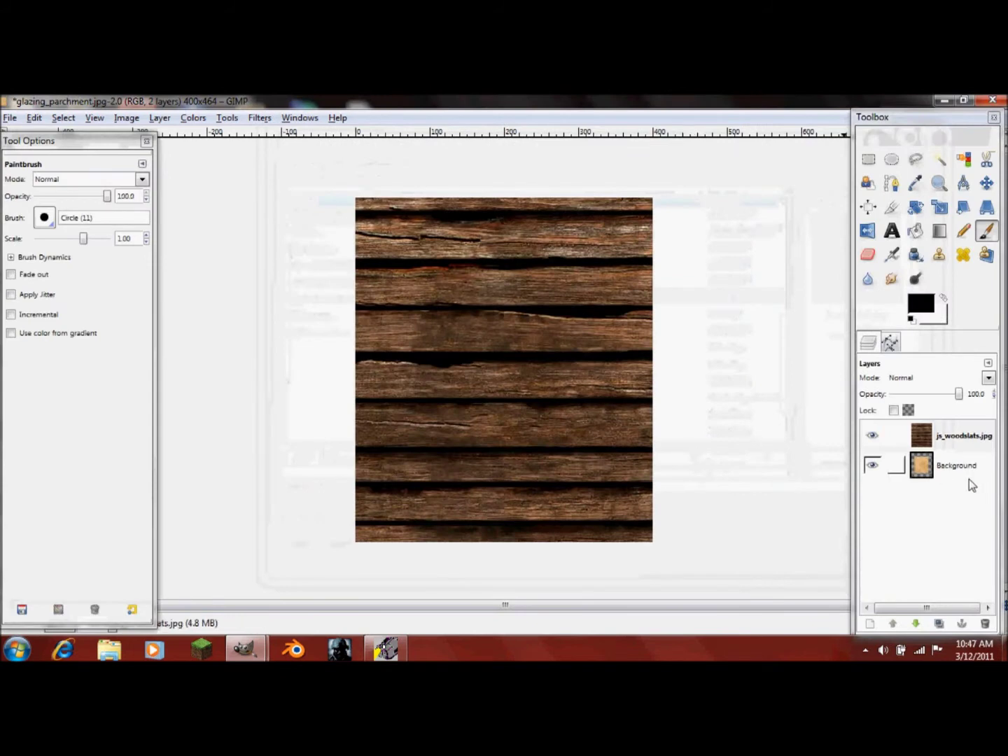
mouse_move(930, 444)
mouse_down()
mouse_move(935, 491)
mouse_move(922, 462)
mouse_up()
click(916, 623)
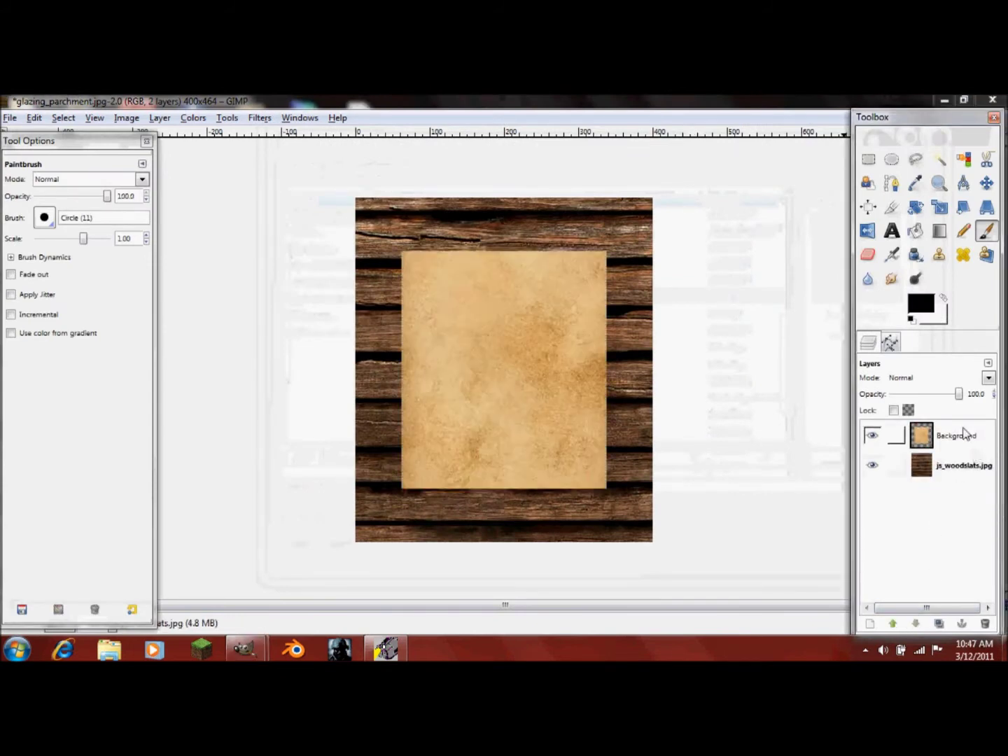
- Expand the Background parchment layer to the full image size
click(948, 435)
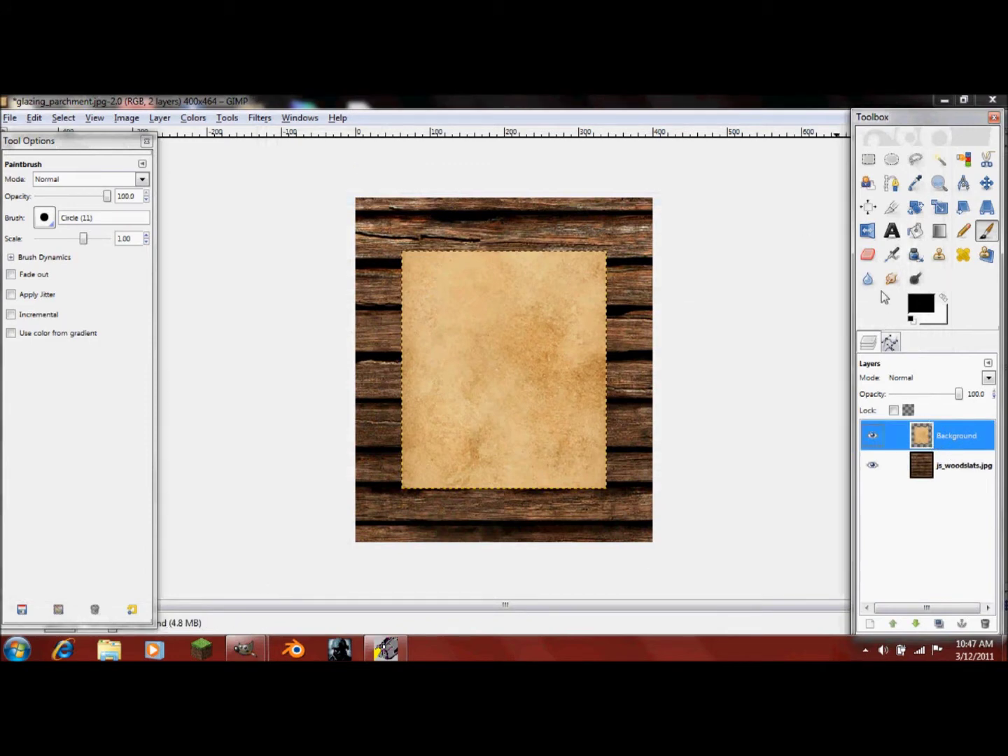
right_click(925, 439)
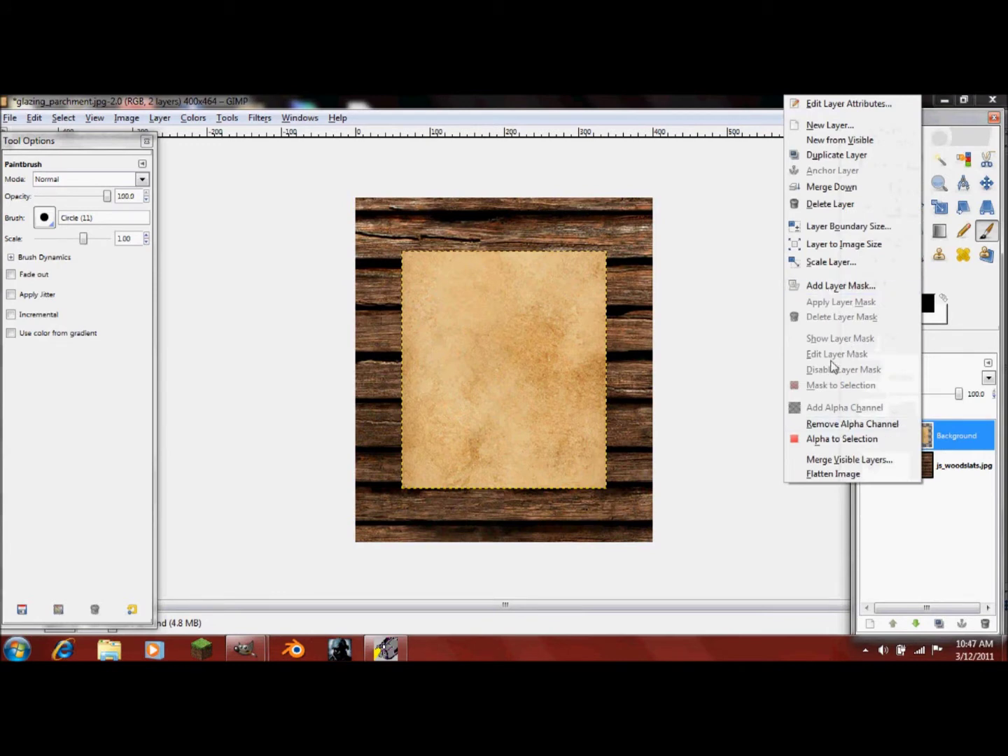
click(833, 244)
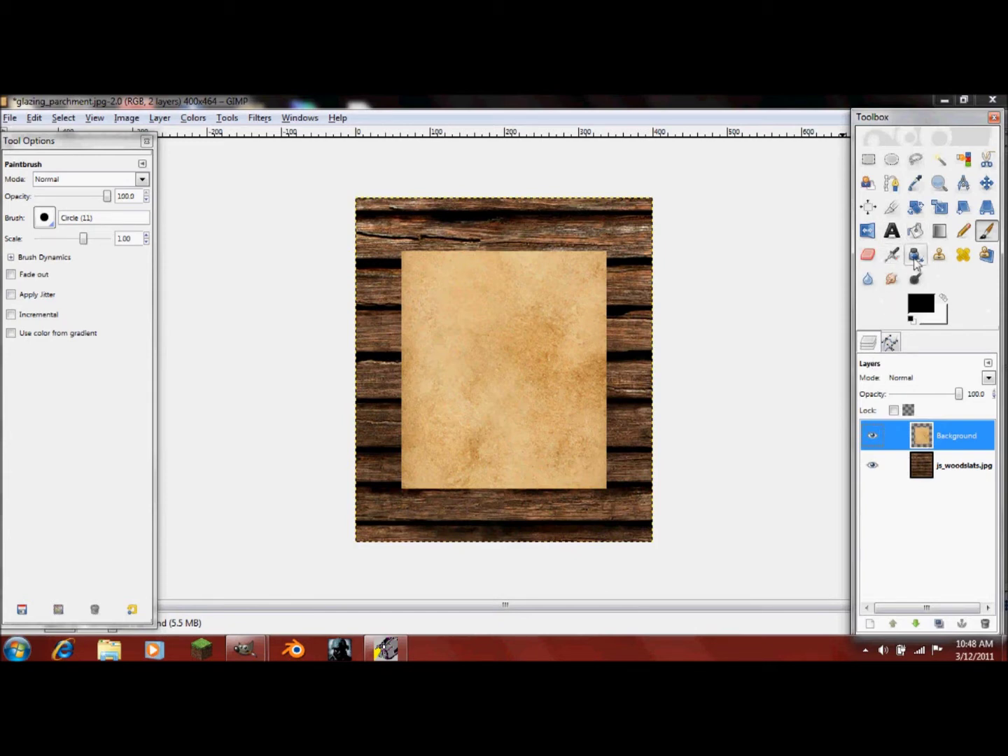
- Erase leaf-shaped nicks all around the parchment's edges using the Eraser with the Vine brush at scale 1.00
click(870, 261)
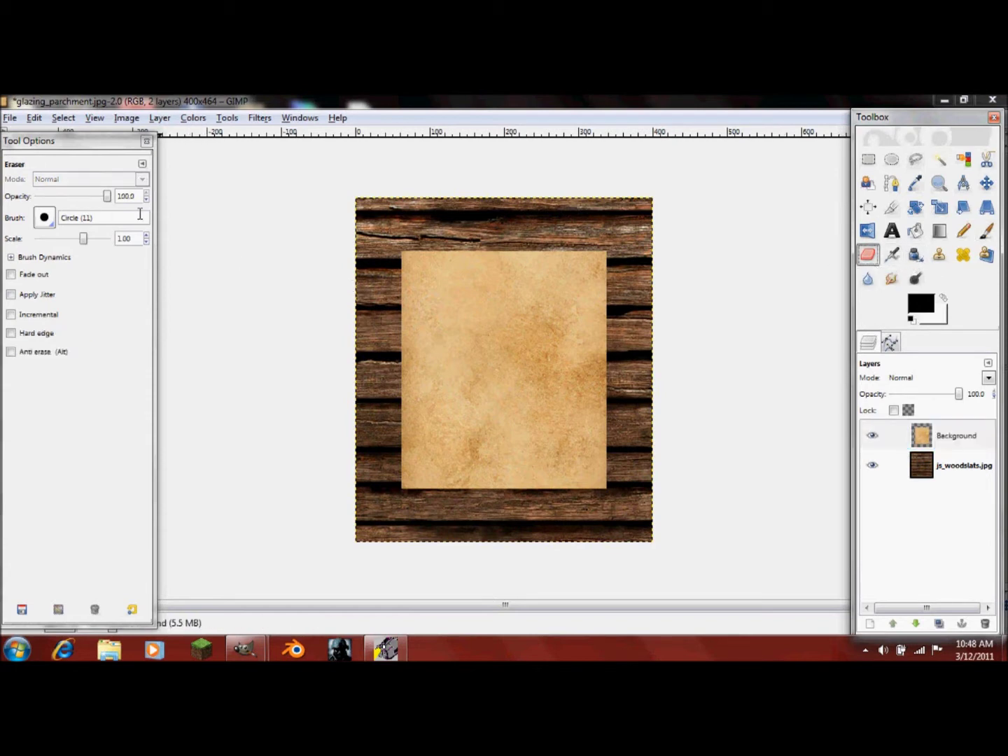
click(44, 218)
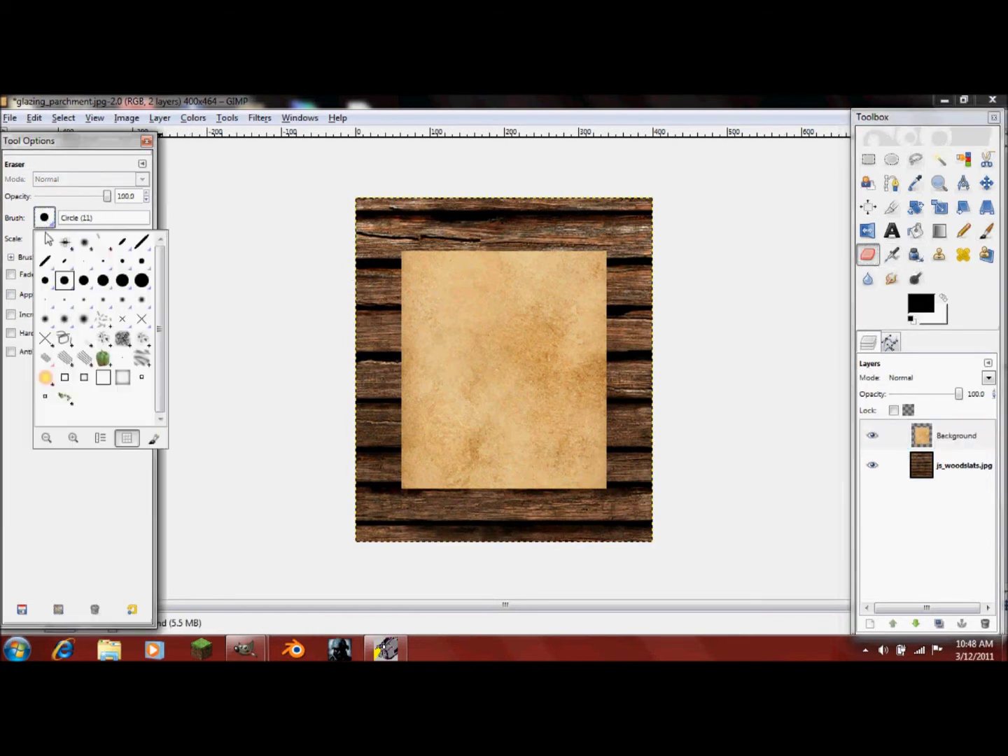
click(65, 397)
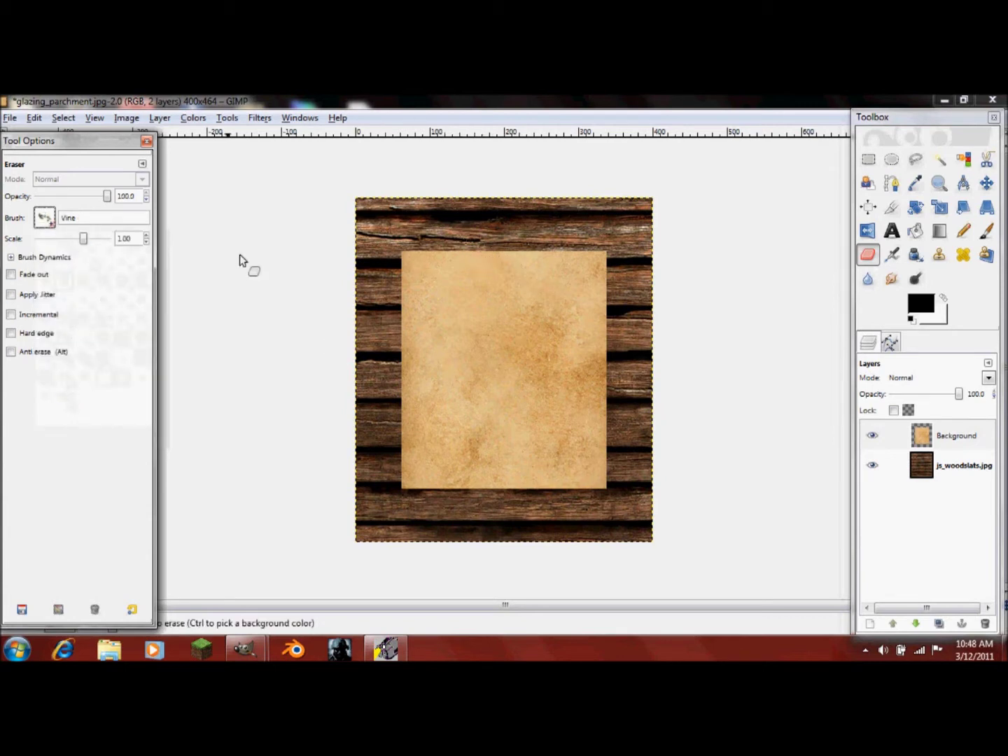
drag(466, 247, 450, 272)
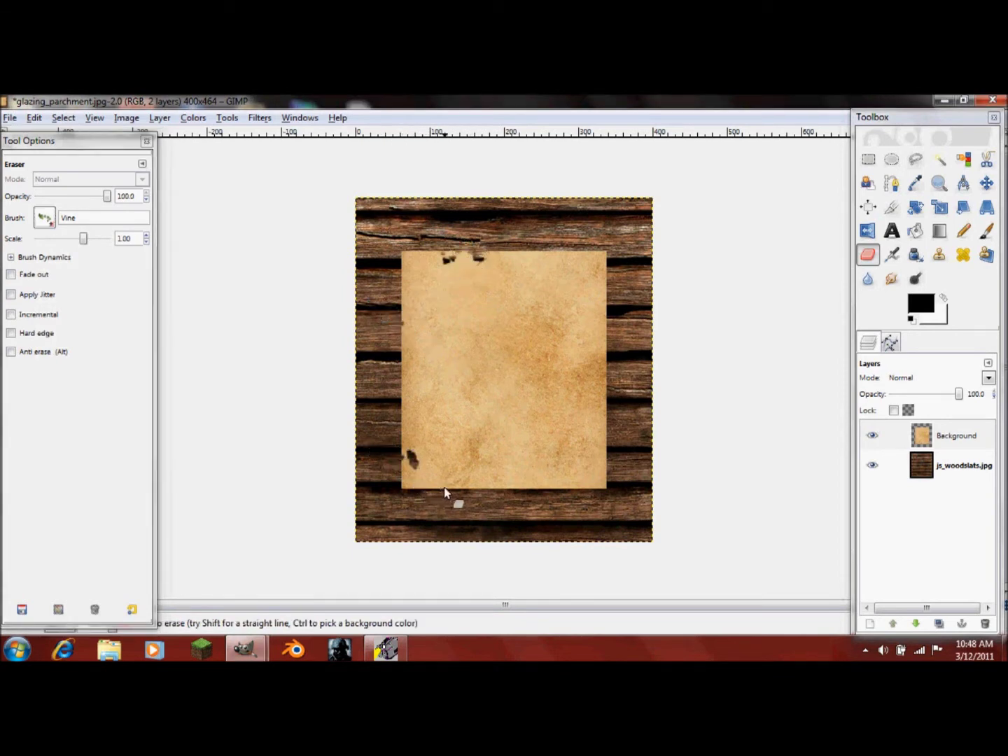
click(594, 488)
click(603, 312)
click(567, 257)
click(540, 257)
click(397, 336)
click(410, 277)
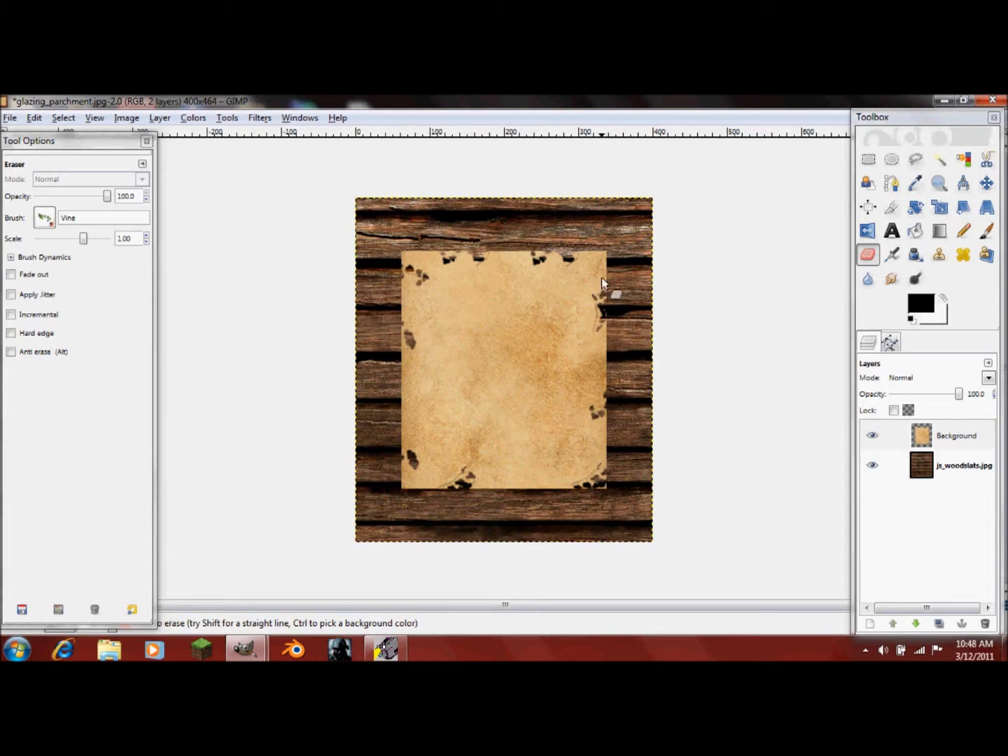
click(400, 403)
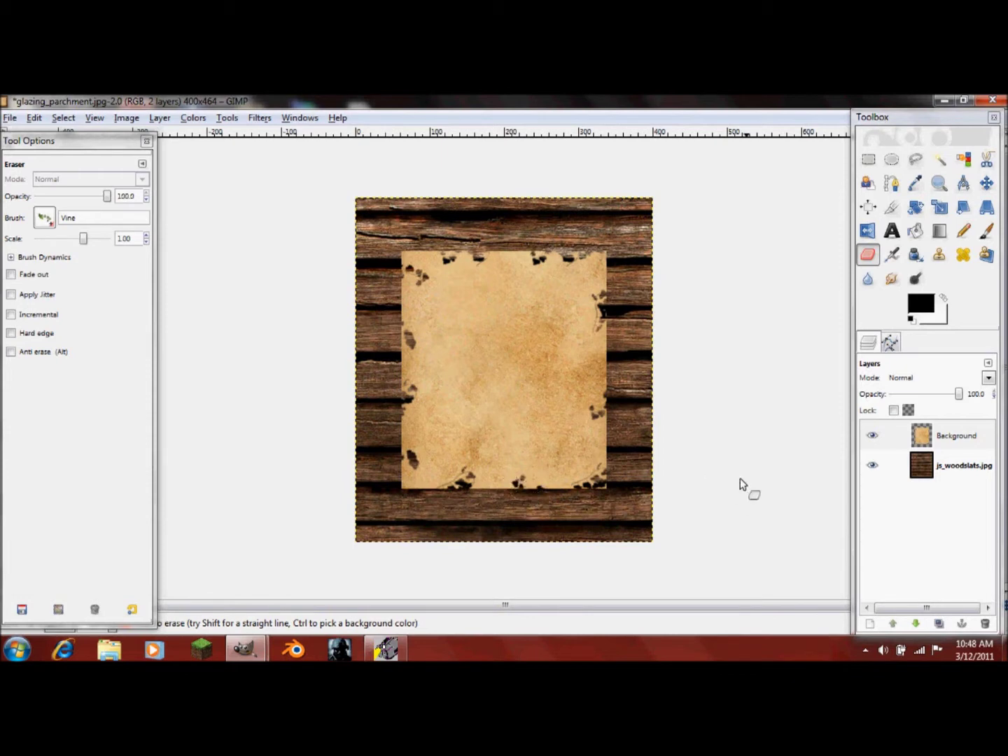
- Select the parchment layer's opaque area from its alpha channel and sharpen the selection
click(941, 437)
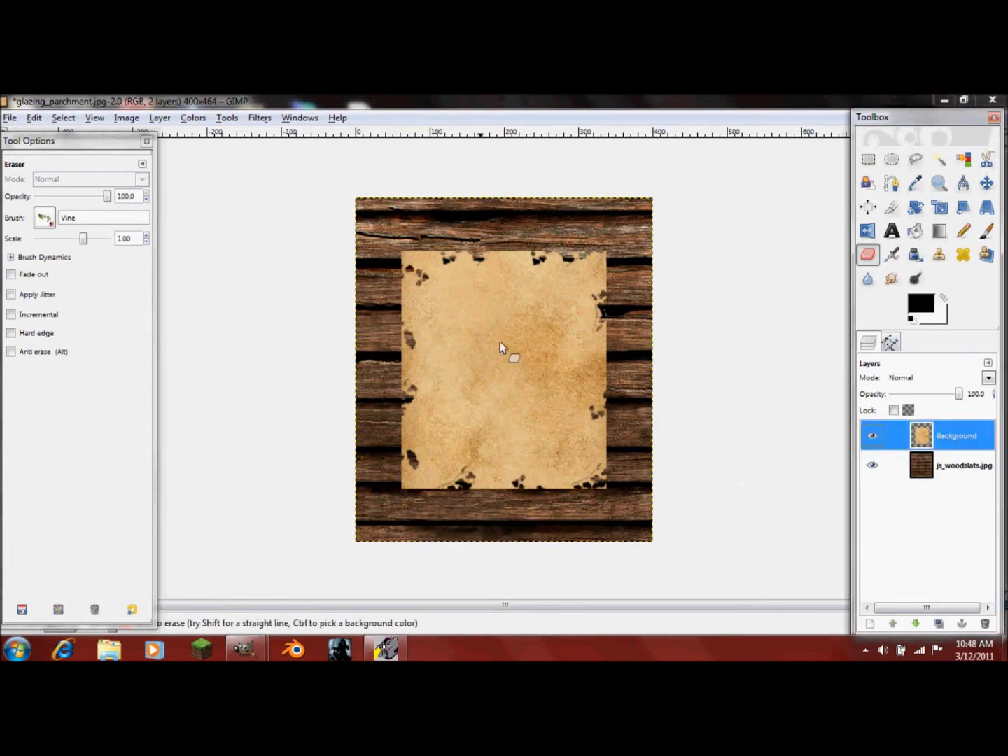
right_click(939, 437)
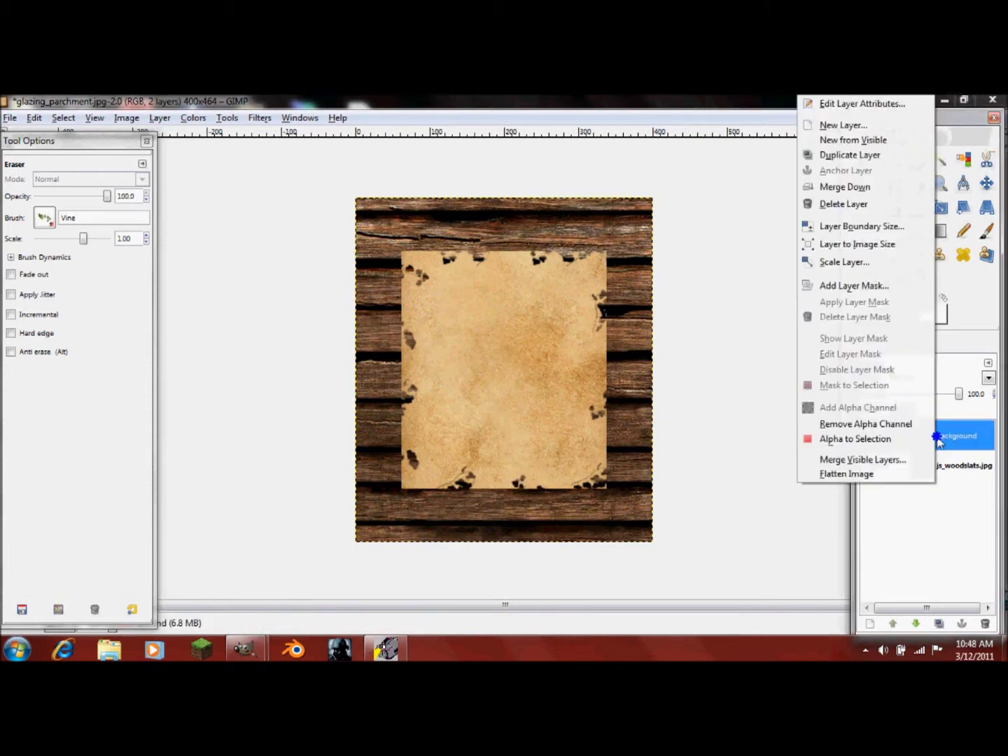
click(874, 441)
click(75, 120)
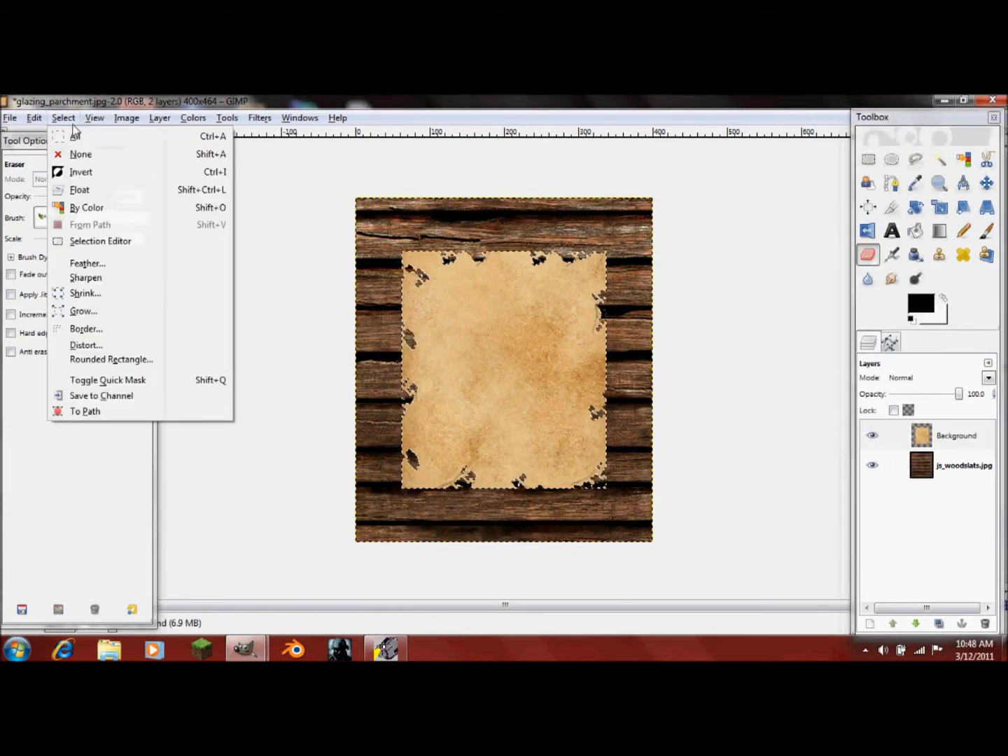
click(109, 278)
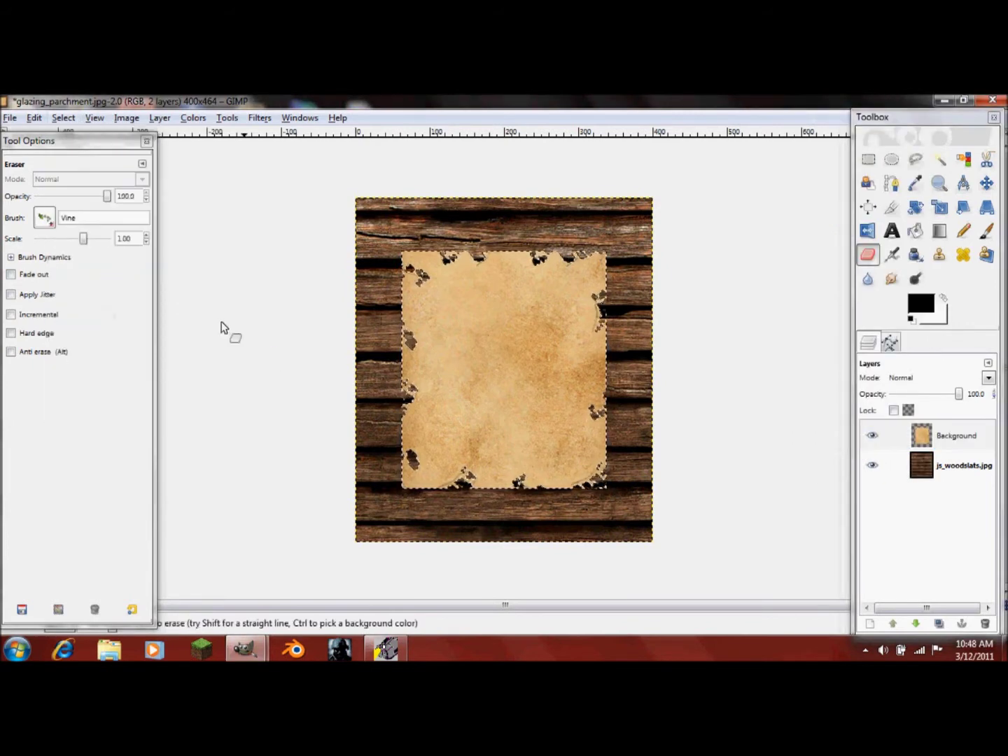
- Feather the parchment selection by 20 pixels
click(68, 116)
click(115, 266)
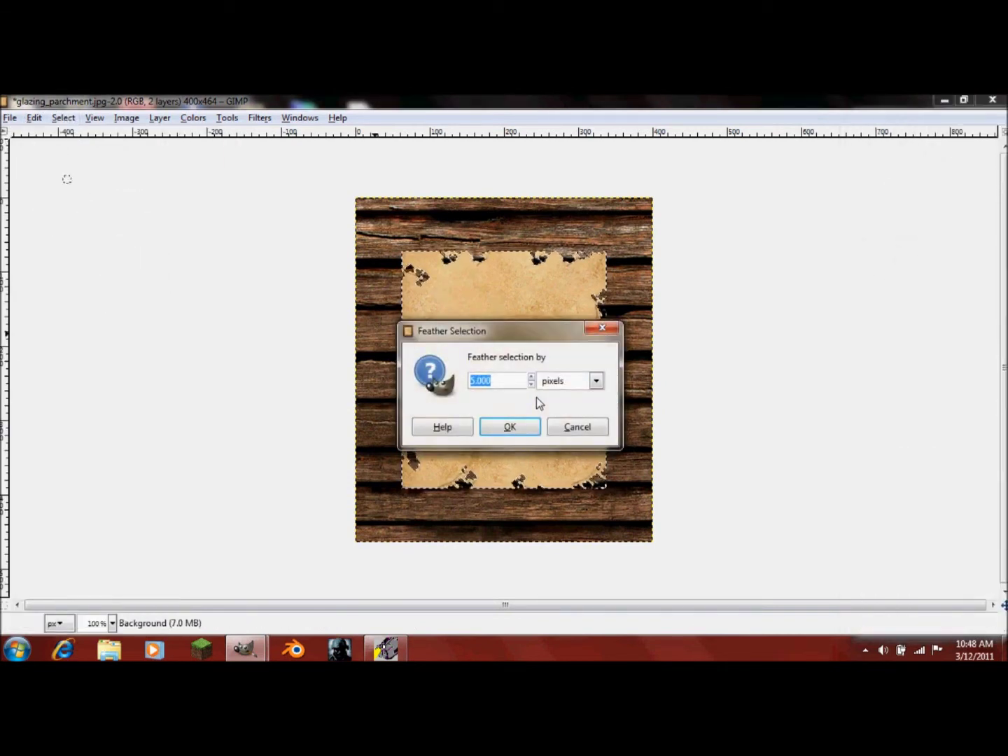
text(20)
click(519, 420)
- Select the entire image and inspect the nicks along the parchment's lower edge up close
click(69, 117)
click(77, 135)
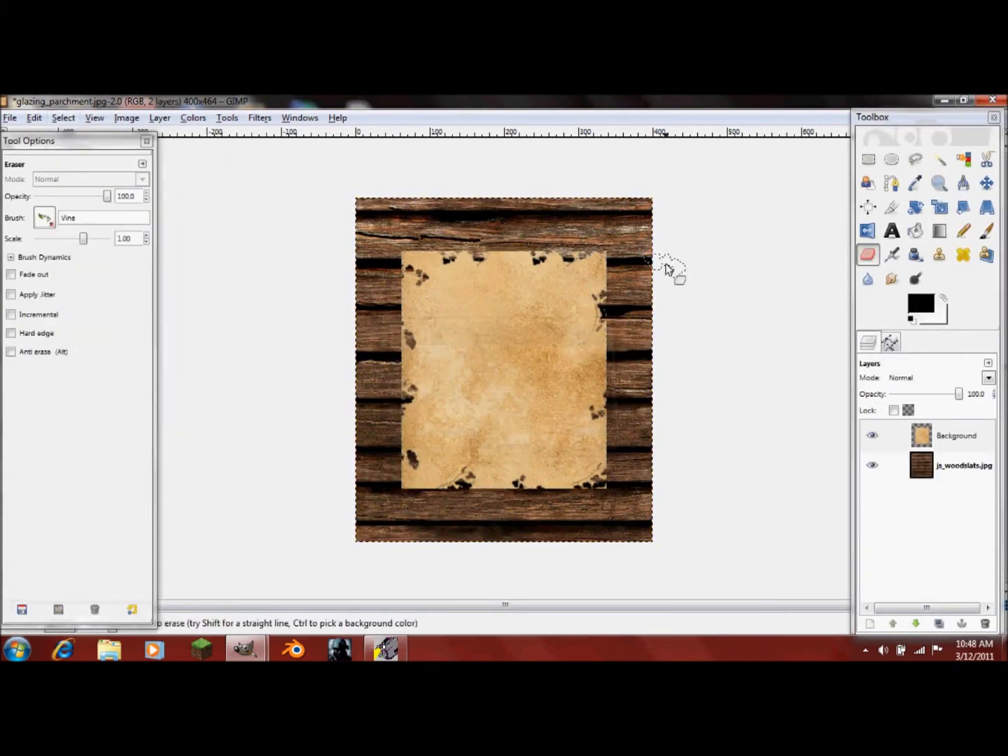
scroll(480, 542, up, 2)
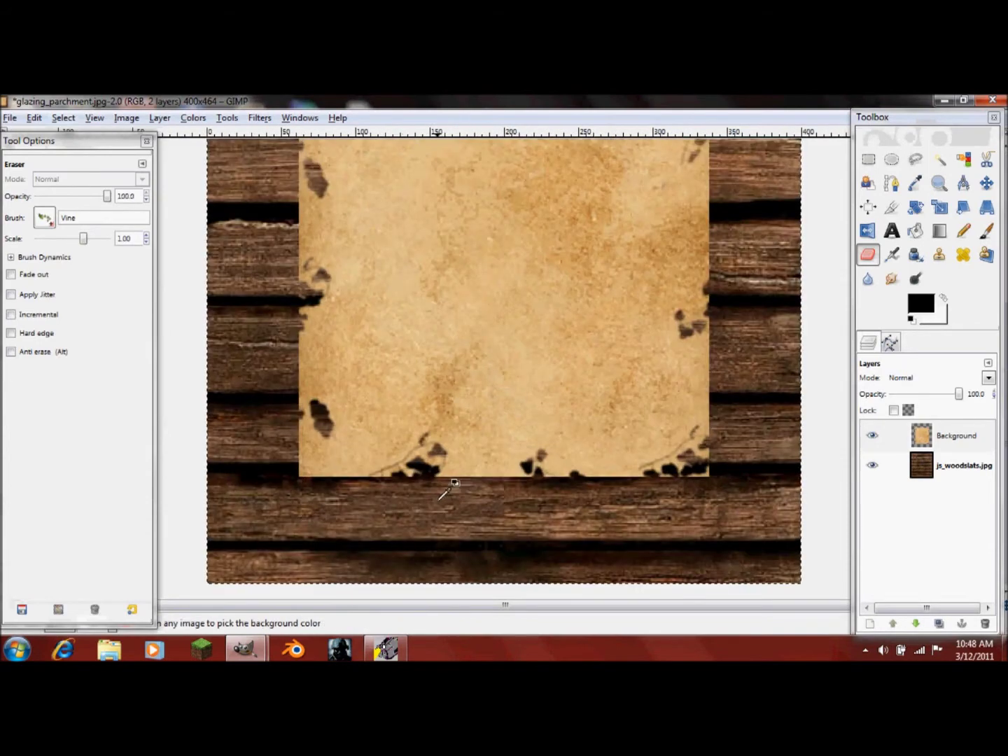
scroll(452, 486, up, 4)
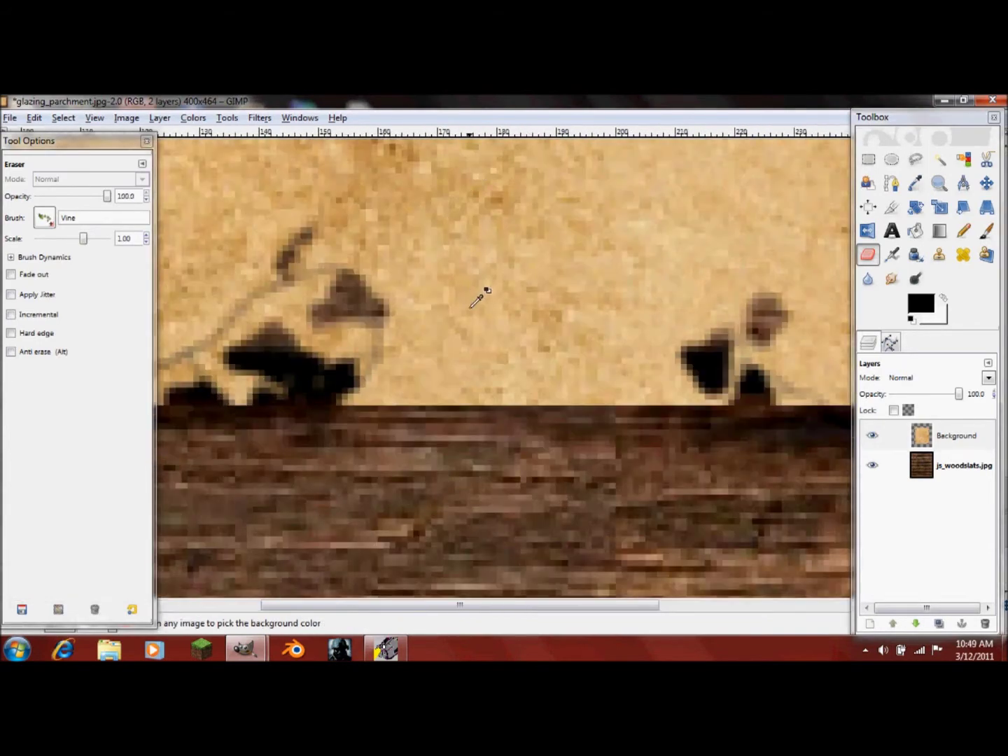
scroll(473, 305, down, 6)
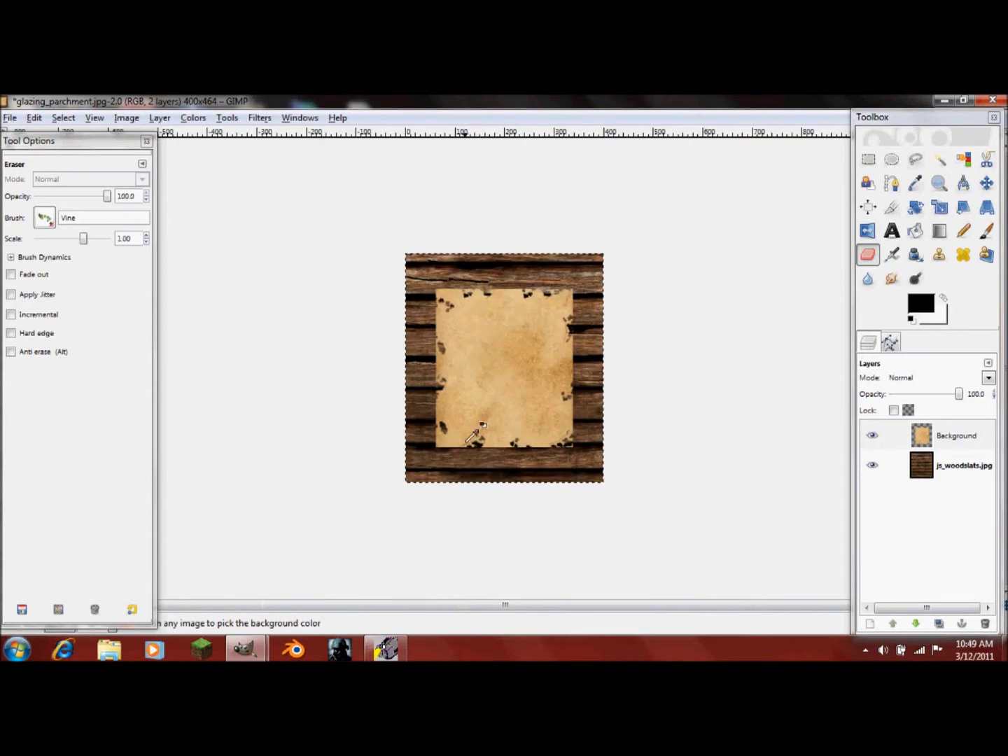
scroll(482, 425, up, 1)
- Feather the parchment layer's alpha-based selection by 20 pixels, and extend the selection to the entire image
right_click(941, 435)
click(824, 437)
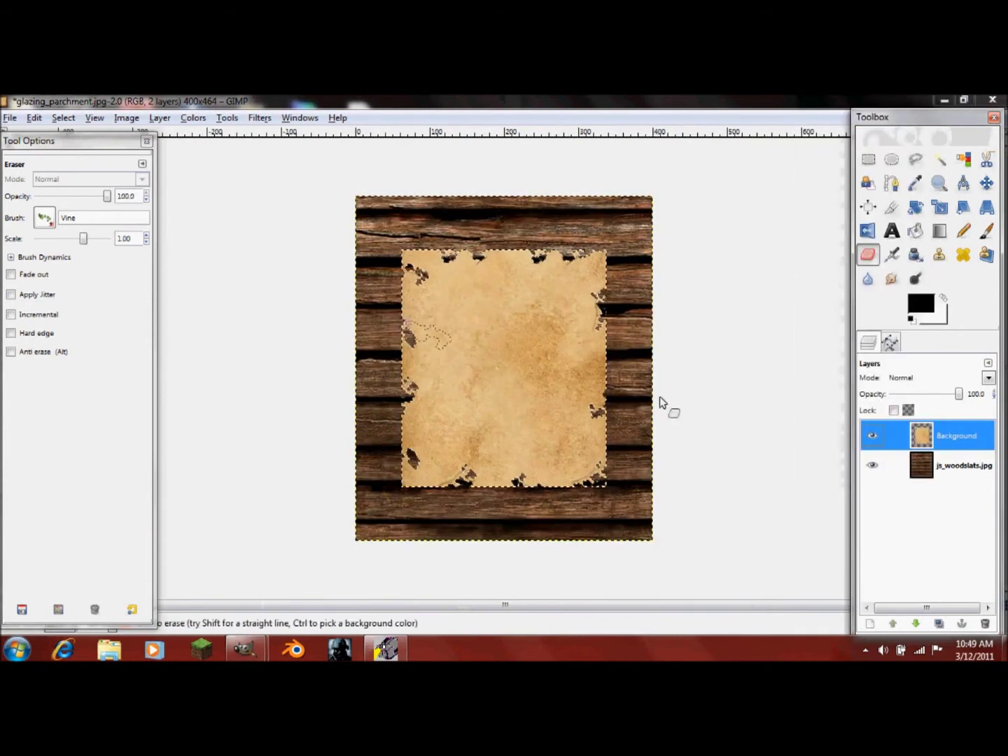
click(63, 118)
click(105, 264)
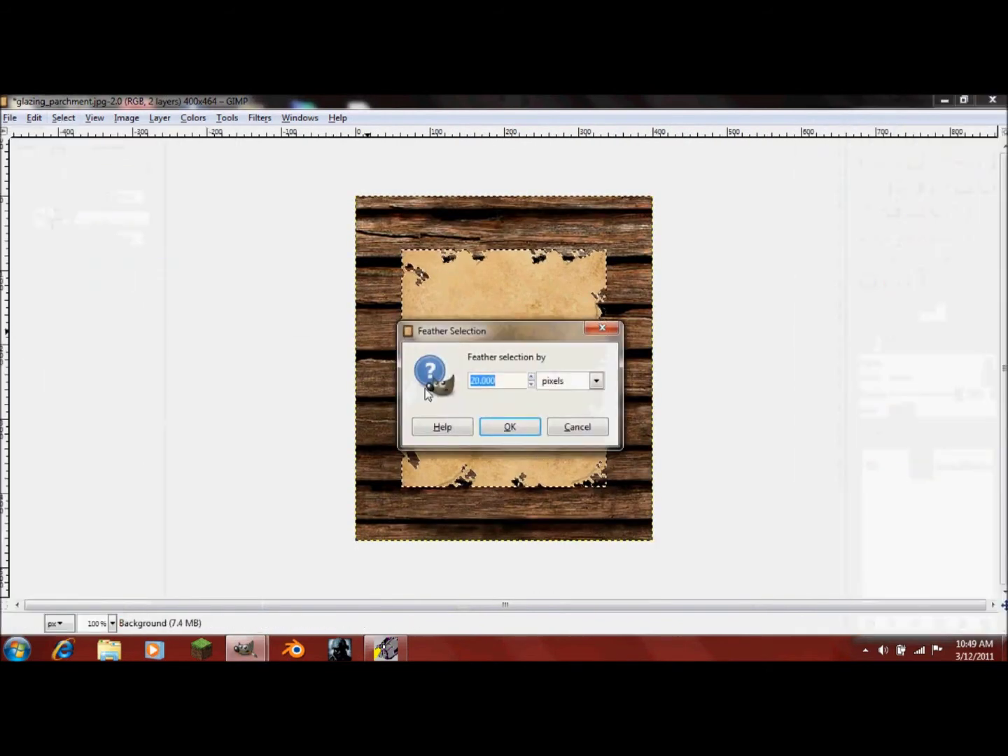
click(509, 426)
click(62, 117)
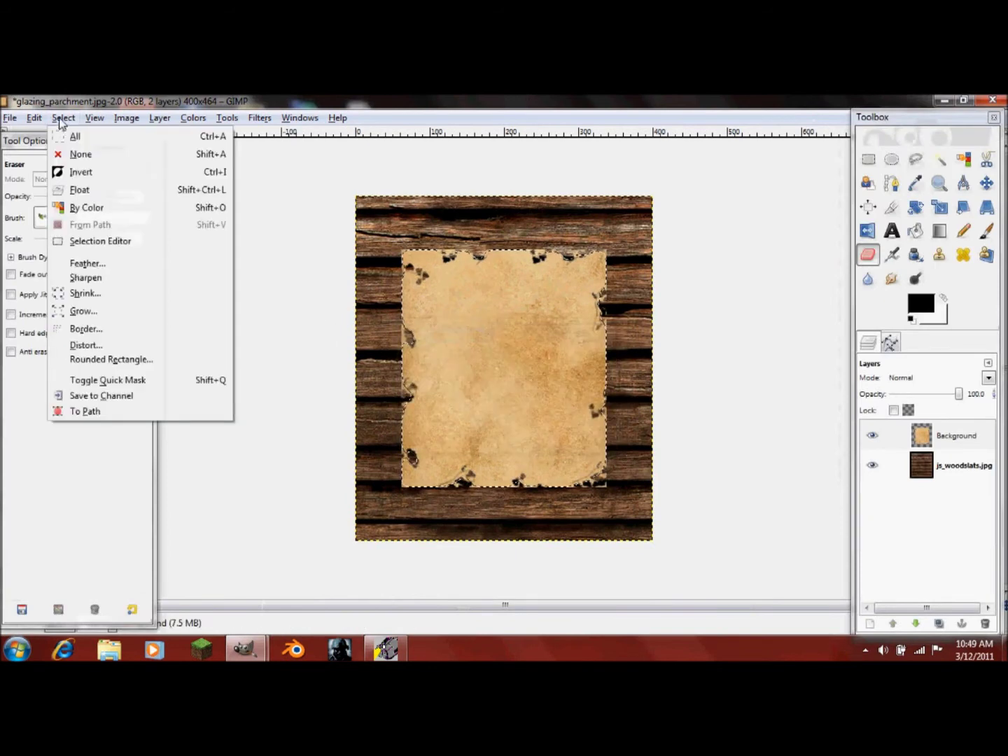
click(81, 172)
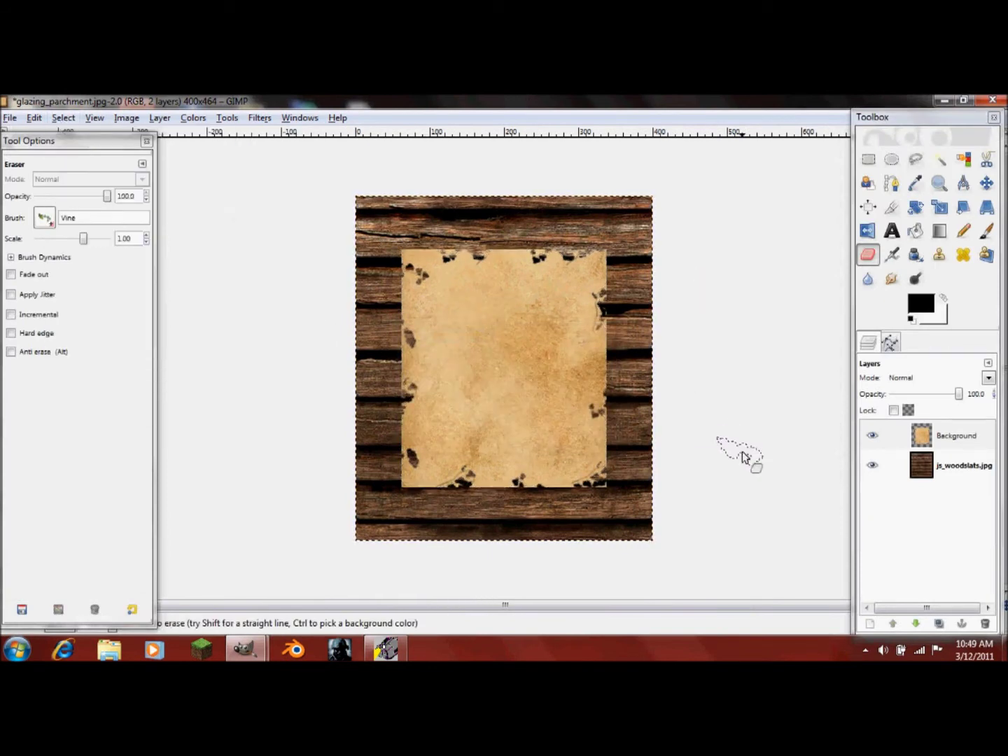
- Blur the parchment's edges with the Blur tool, using the Vine brush at scale 1.00 and a rate of 50
click(962, 435)
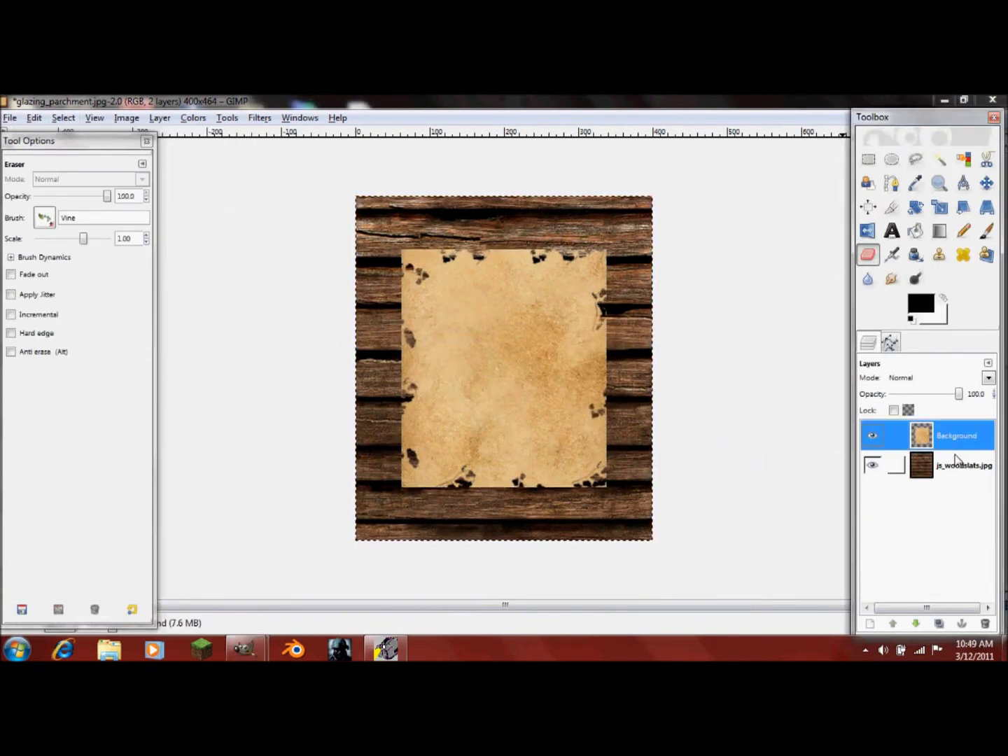
click(879, 282)
click(877, 280)
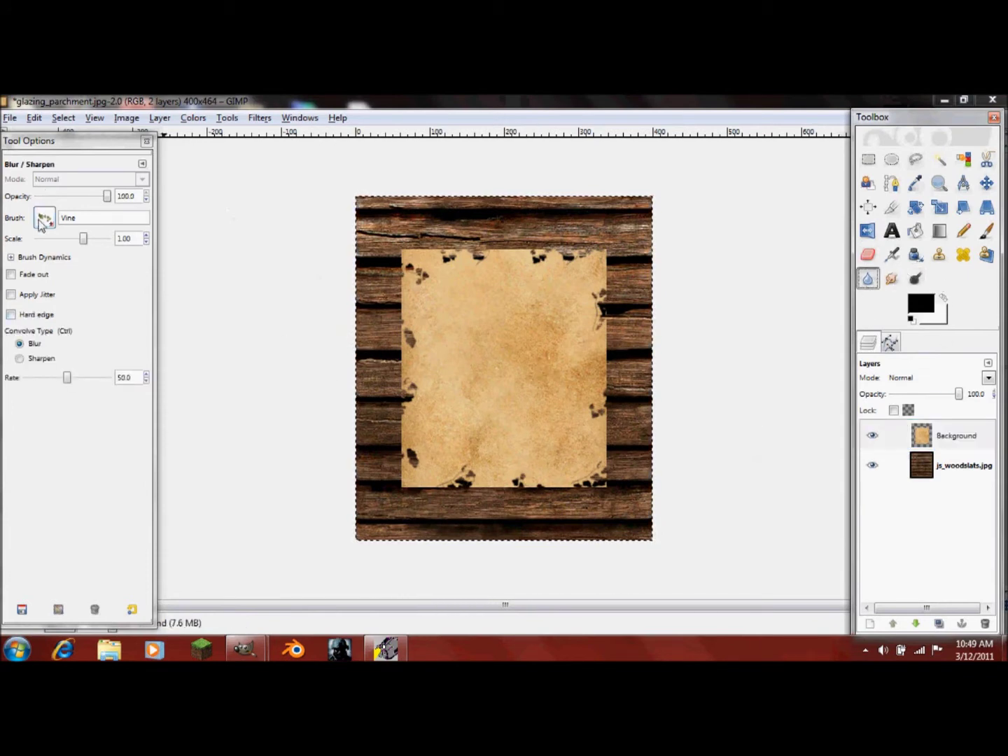
click(614, 438)
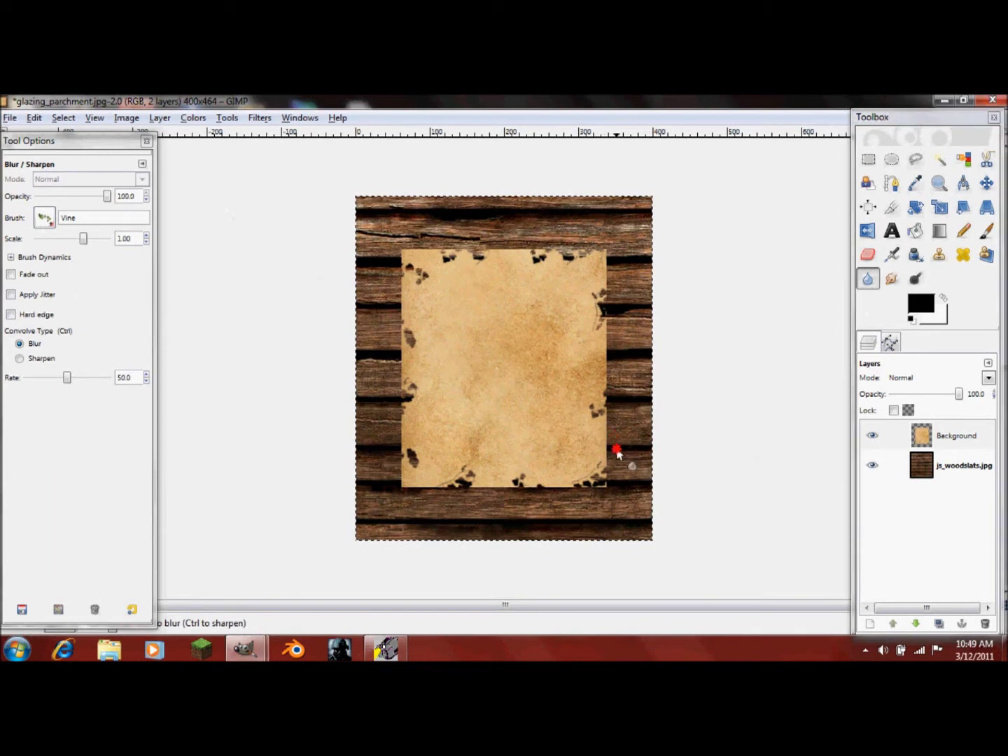
drag(617, 451, 580, 472)
mouse_move(607, 374)
mouse_down()
mouse_move(598, 306)
mouse_move(599, 333)
mouse_up()
mouse_move(609, 242)
mouse_down()
mouse_move(378, 266)
mouse_move(380, 346)
mouse_up()
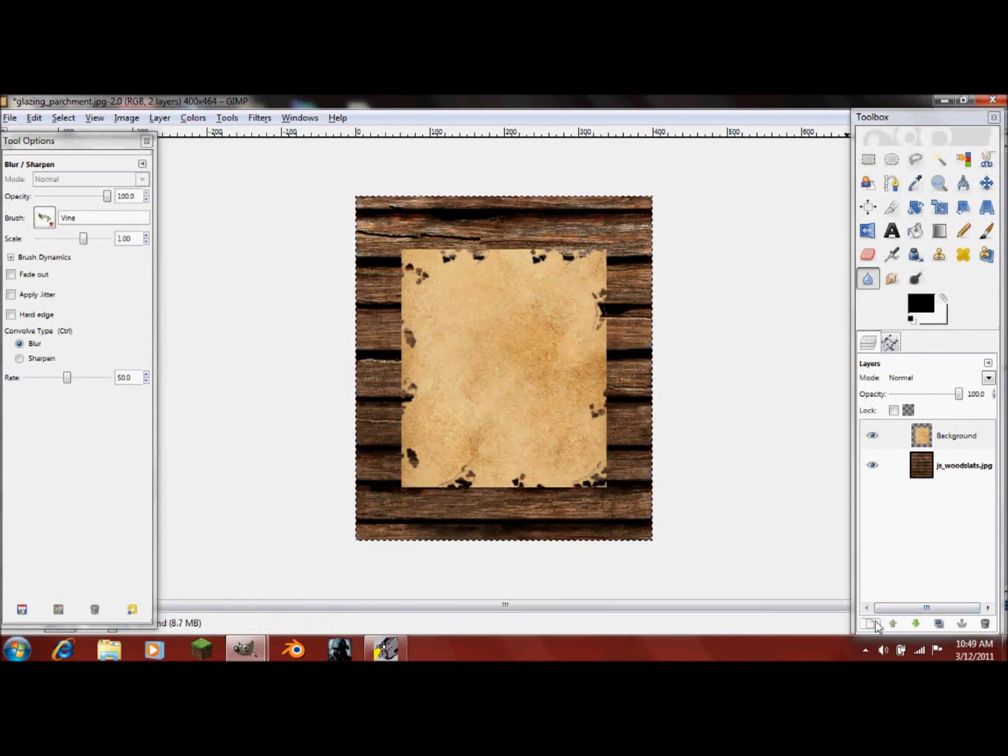
- Add Snapshot_20110312.jpg from the Webcam folder in Documents to the image as a new layer
click(8, 117)
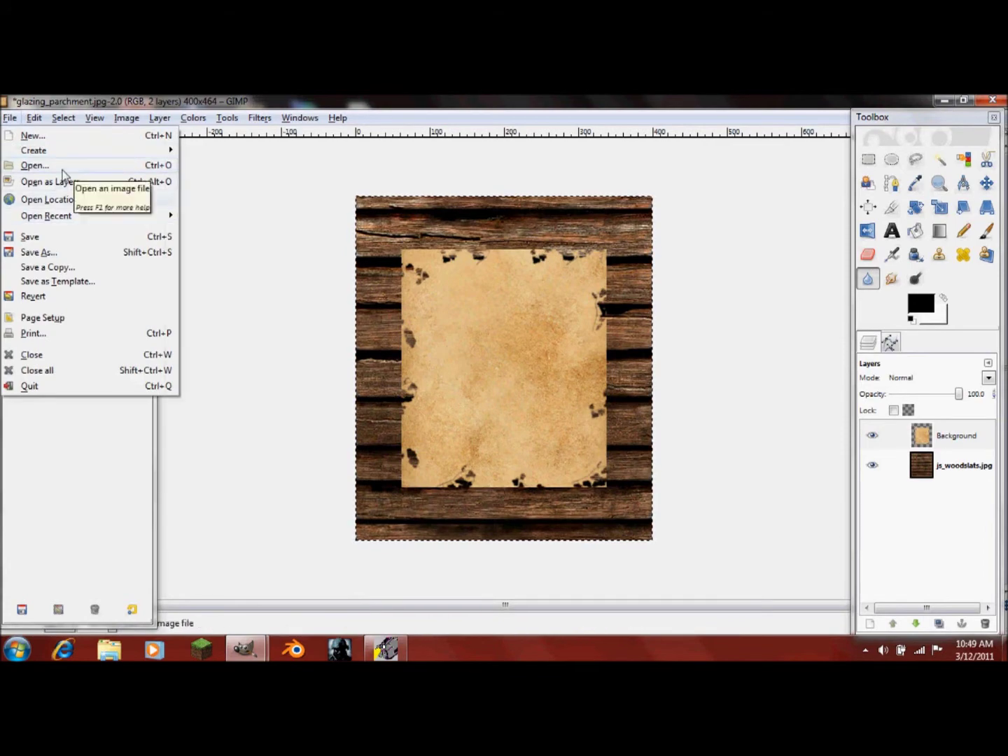
click(62, 170)
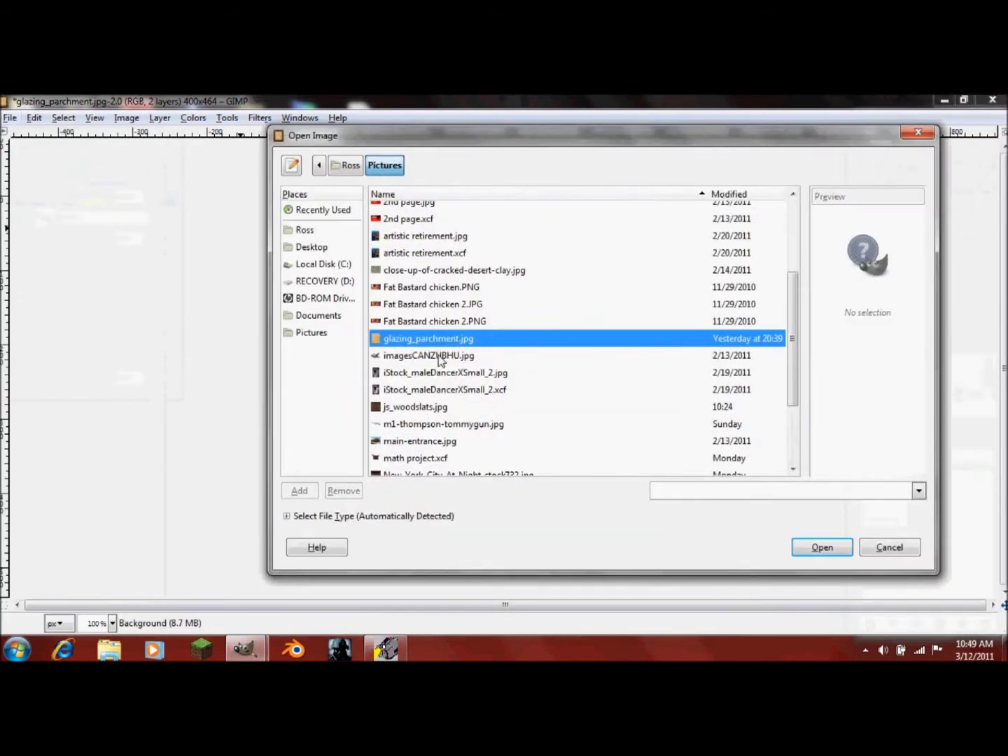
click(307, 335)
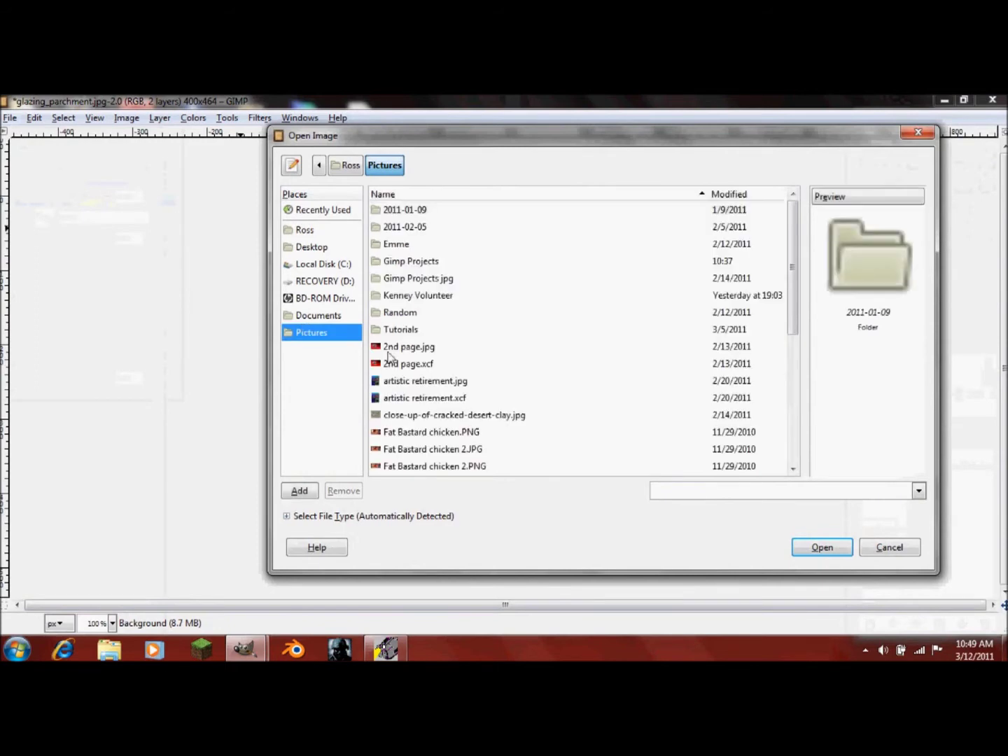
scroll(527, 387, down, 5)
scroll(472, 414, up, 3)
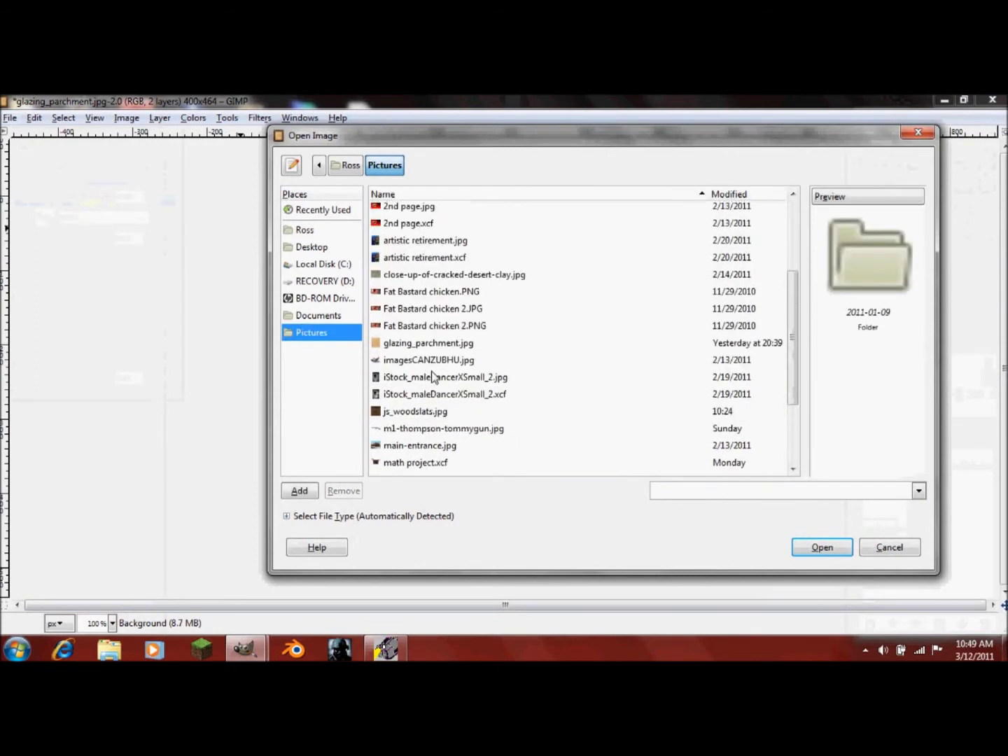
click(341, 316)
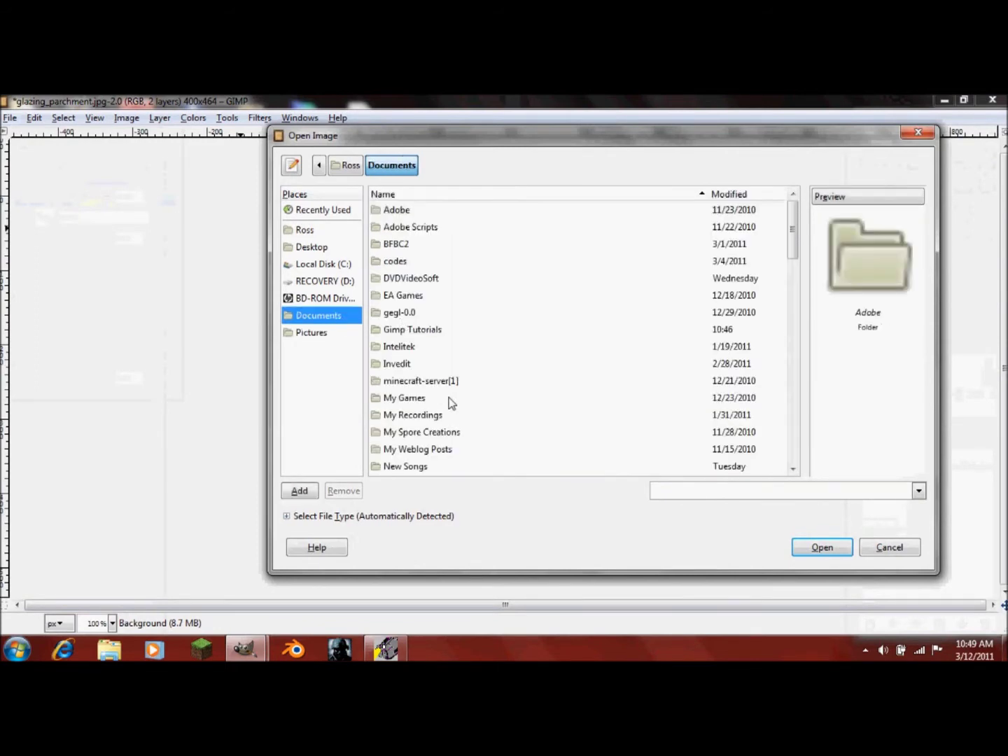
scroll(449, 403, down, 4)
double_click(397, 339)
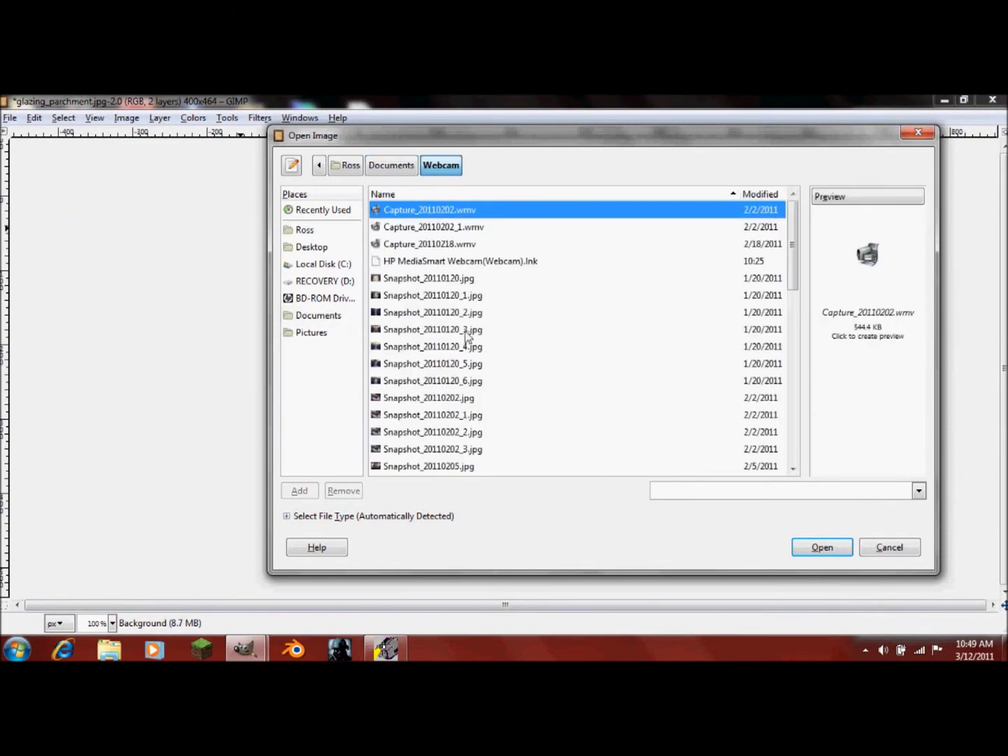
scroll(467, 336, down, 10)
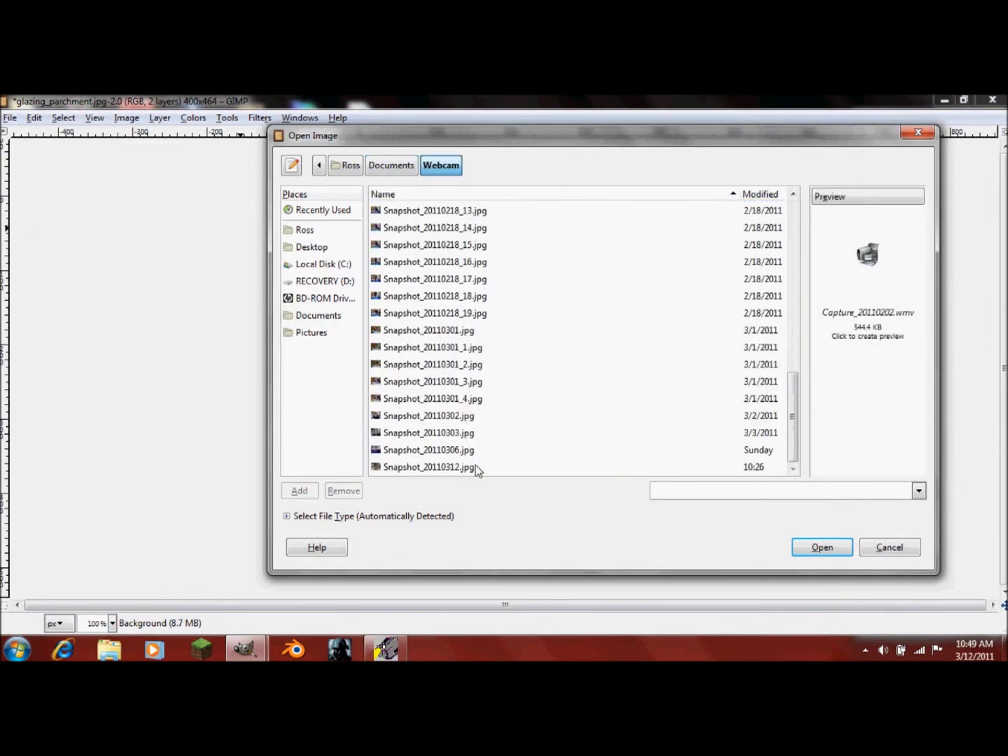
click(475, 468)
click(845, 551)
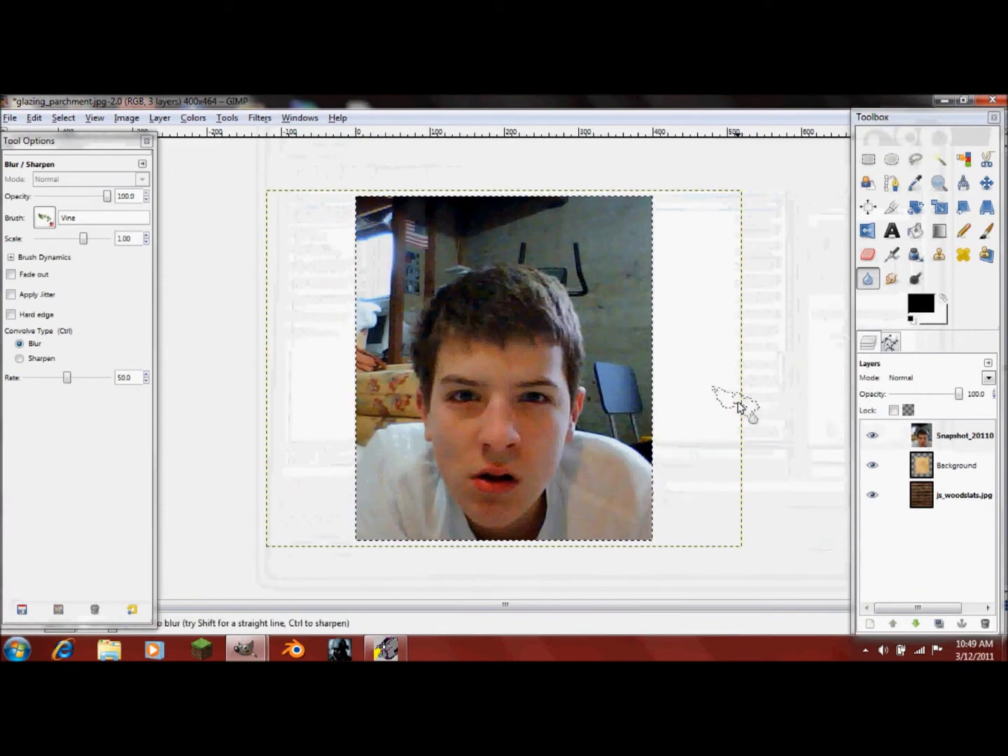
- Trace the head in the photo with the Scissors tool, from beside the chin up around the hair to the opposite earlobe
click(985, 160)
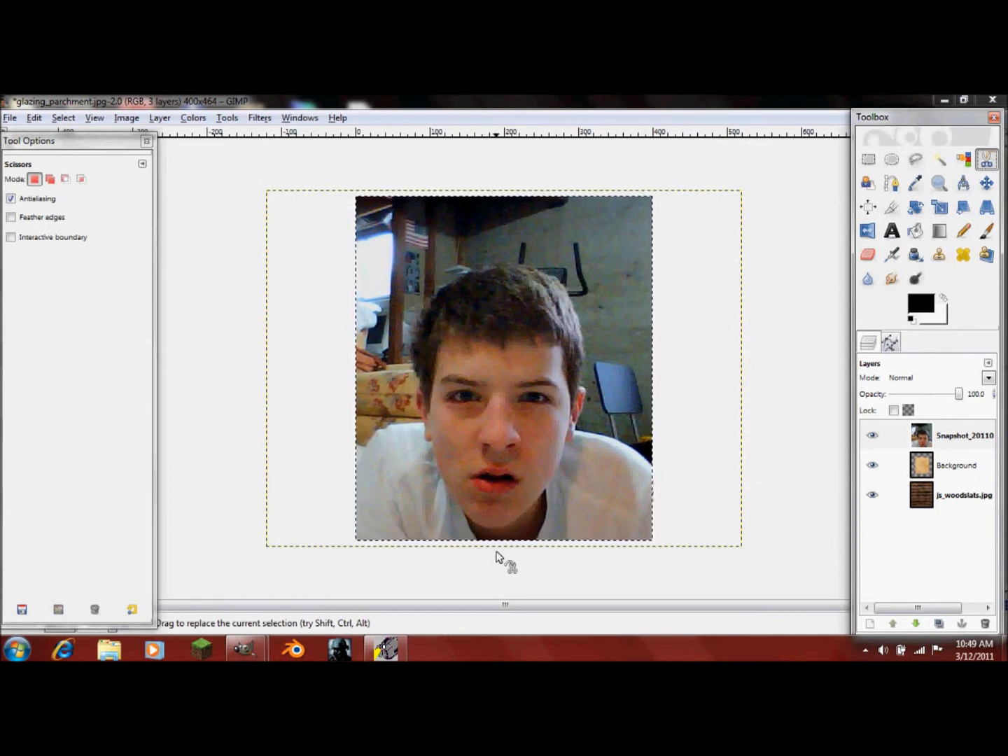
ctrl+scroll(526, 541, up, 1)
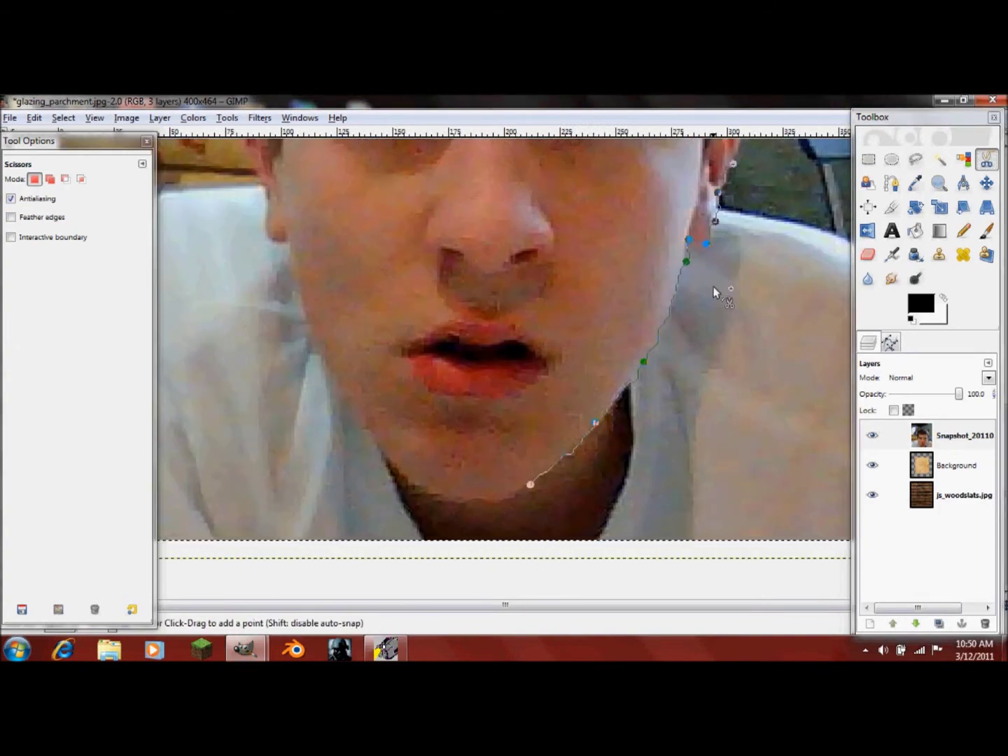
scroll(725, 270, up, 5)
ctrl+scroll(690, 301, up, 1)
scroll(690, 301, up, 2)
scroll(489, 350, down, 7)
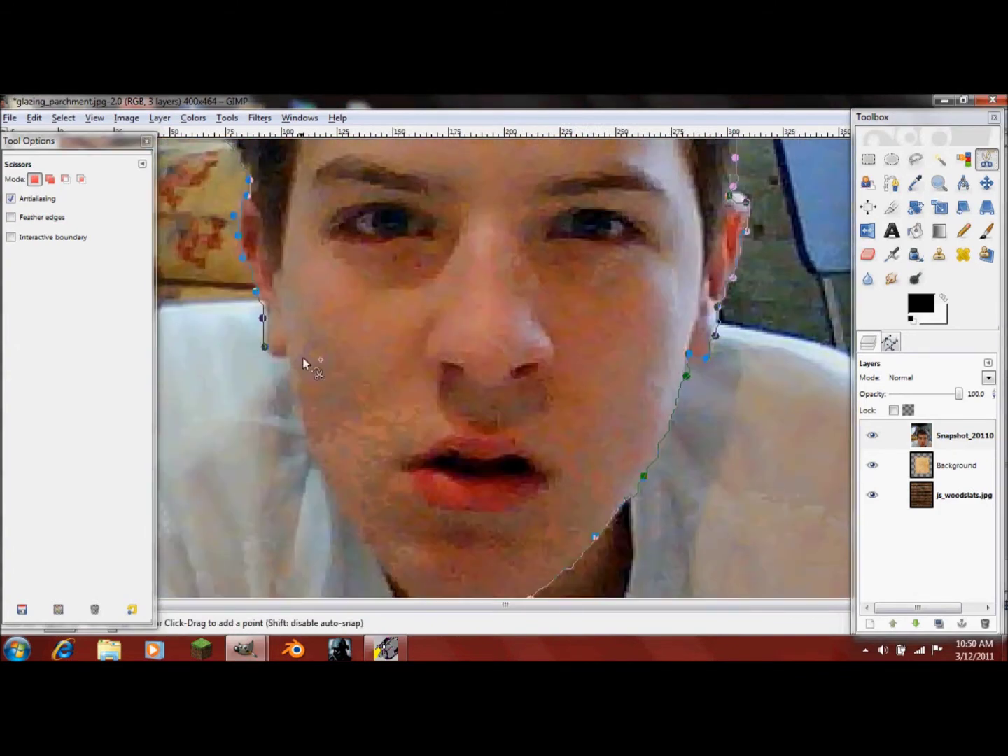
- Complete the Scissors outline along the remaining jaw and chin, close it at its starting point and convert it to a selection
click(294, 383)
click(317, 467)
scroll(322, 470, down, 1)
click(361, 463)
click(421, 539)
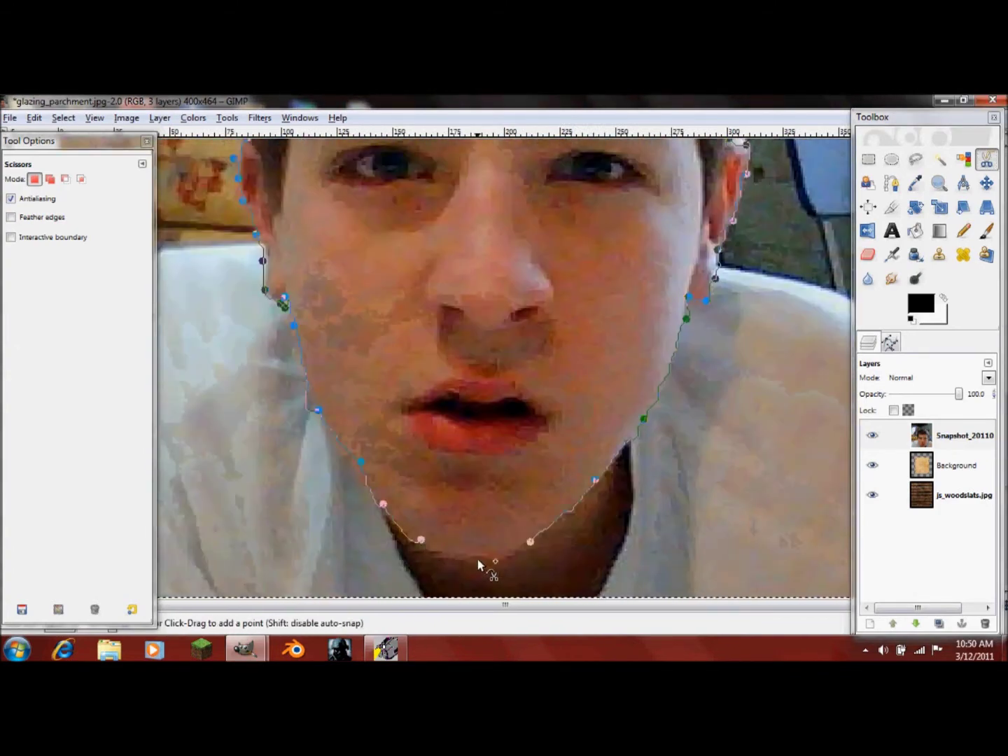
click(475, 559)
click(512, 551)
click(530, 542)
click(528, 531)
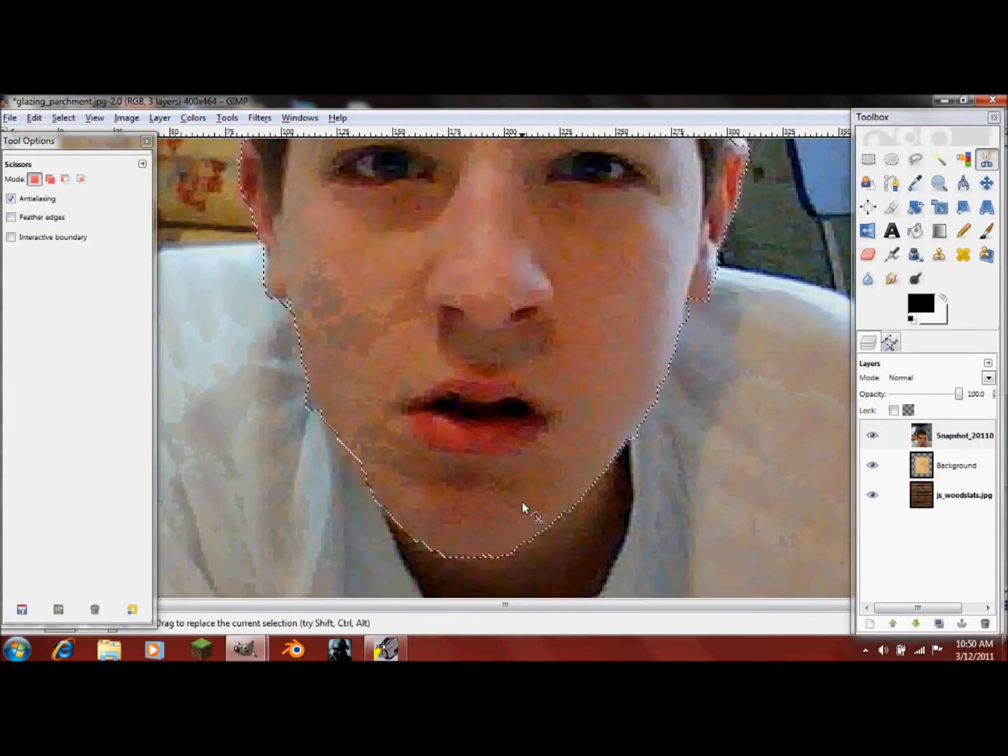
- Invert the head selection and delete the photo's surroundings
key(ctrl)
scroll(537, 475, down, 2)
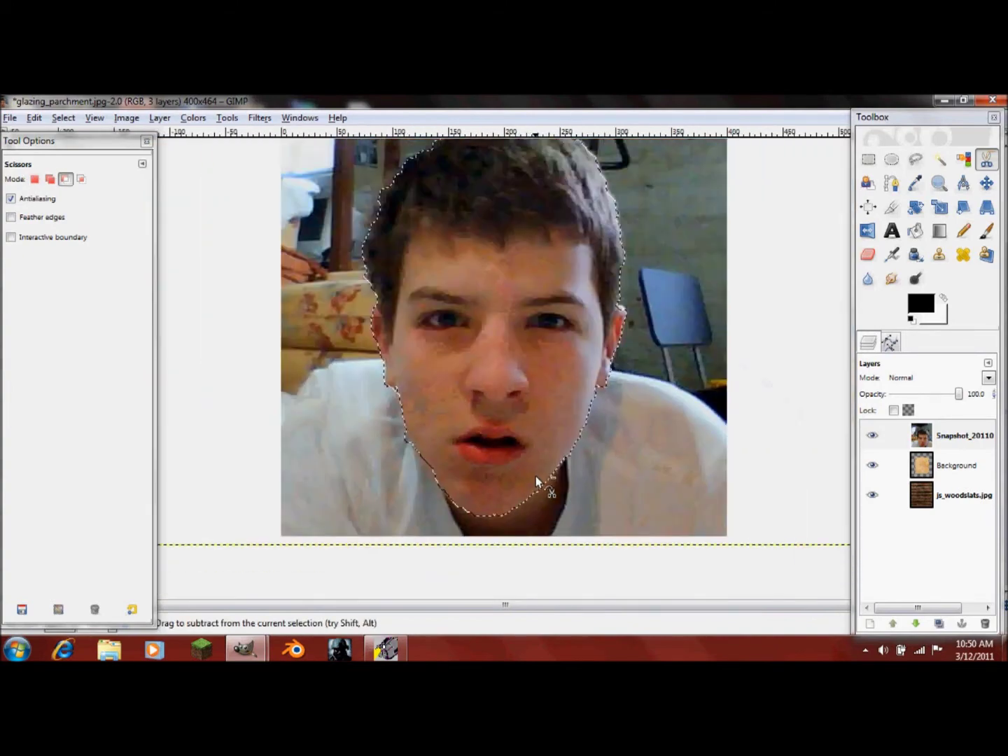
scroll(535, 476, down, 1)
scroll(535, 476, up, 1)
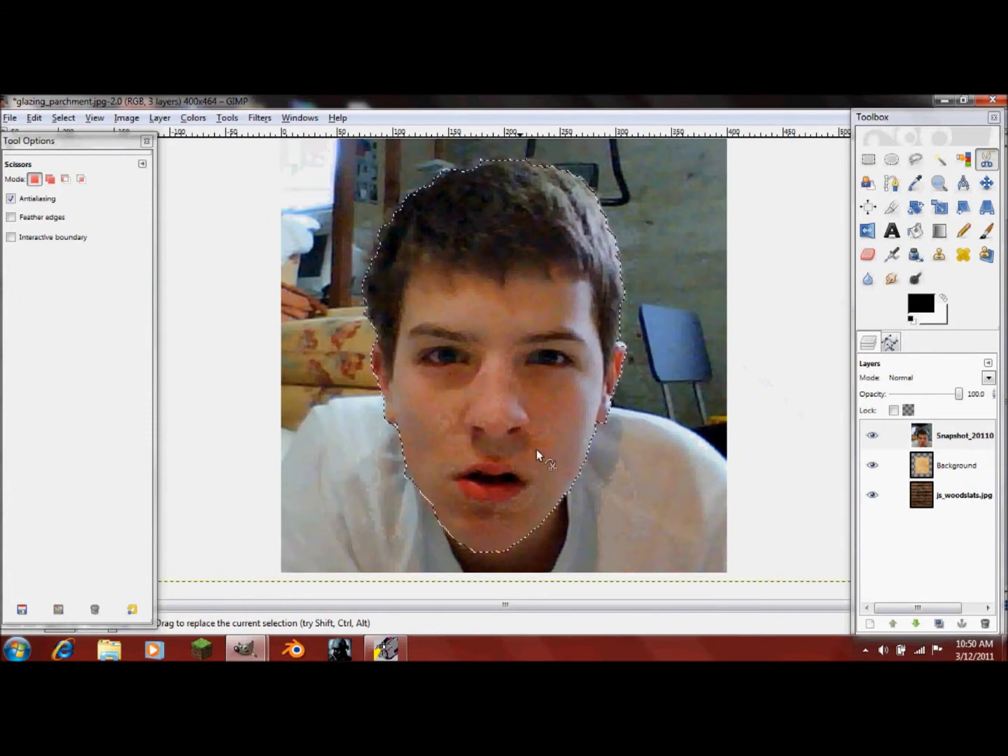
key(ctrl)
key(ctrl+i)
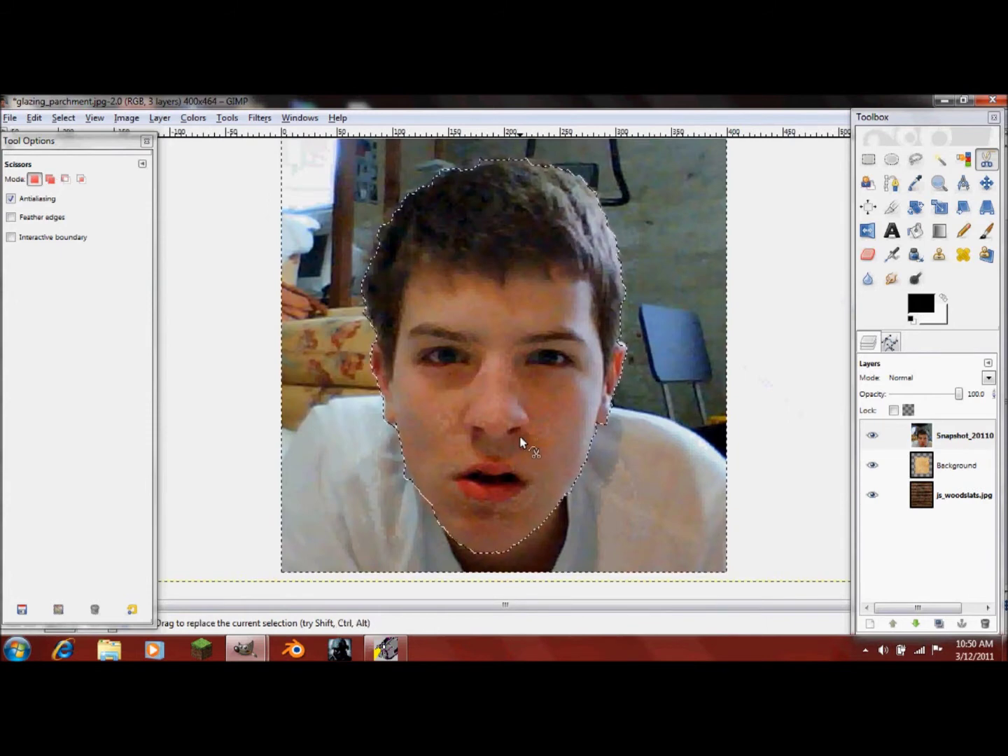
key(Delete)
- Add an alpha channel to the photo layer and make its white surroundings transparent with Color to Alpha
right_click(938, 436)
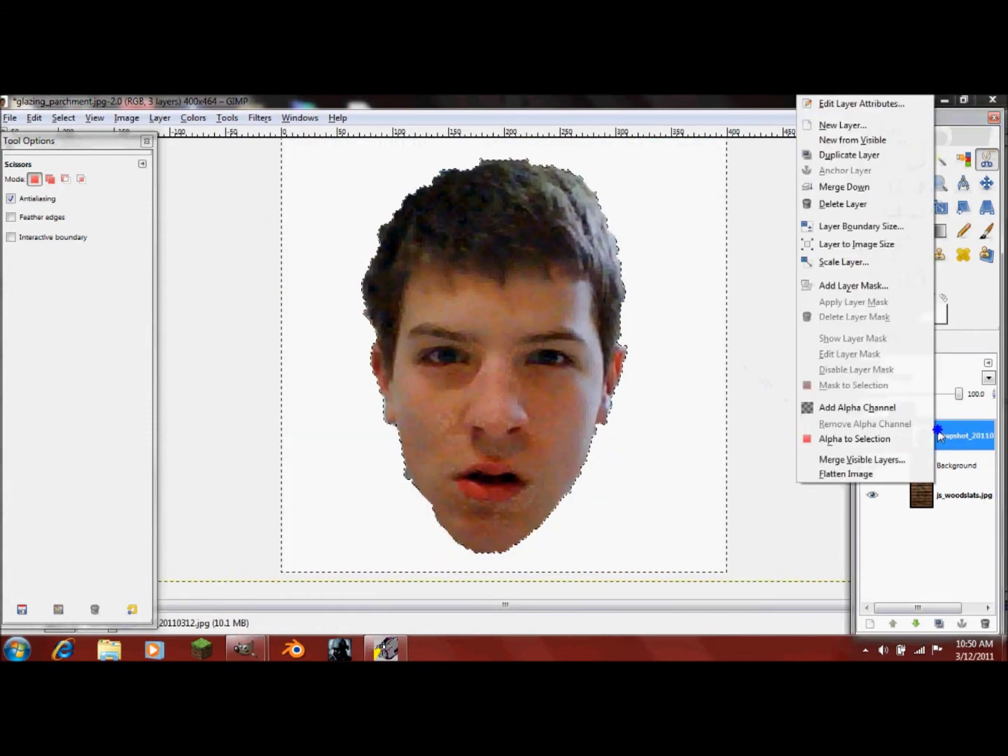
click(855, 407)
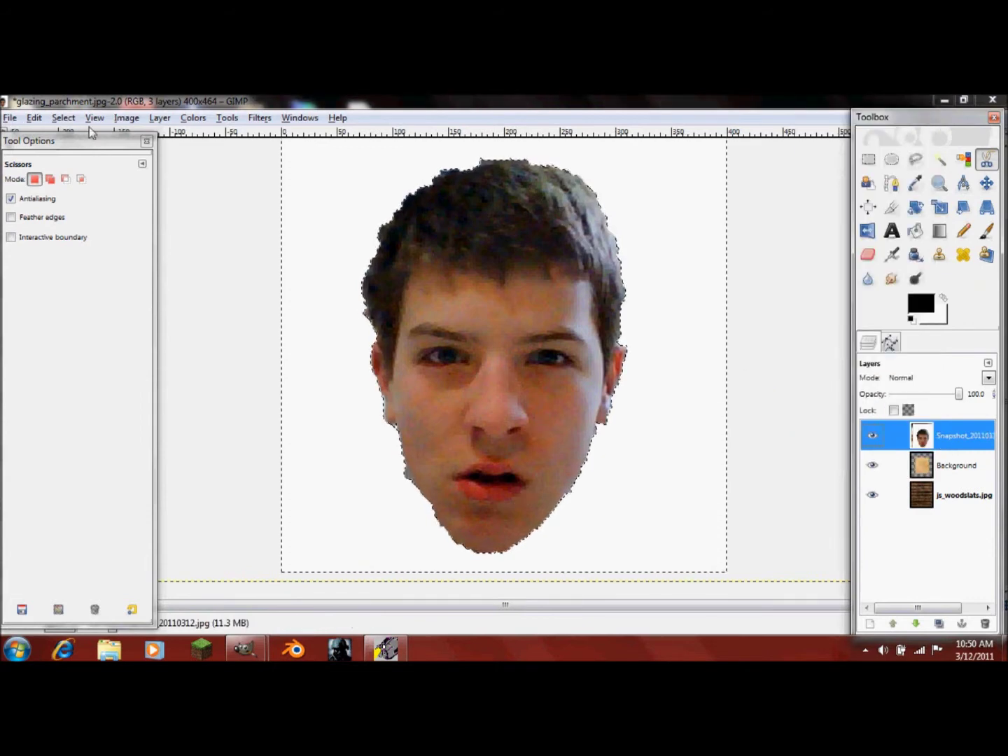
click(193, 117)
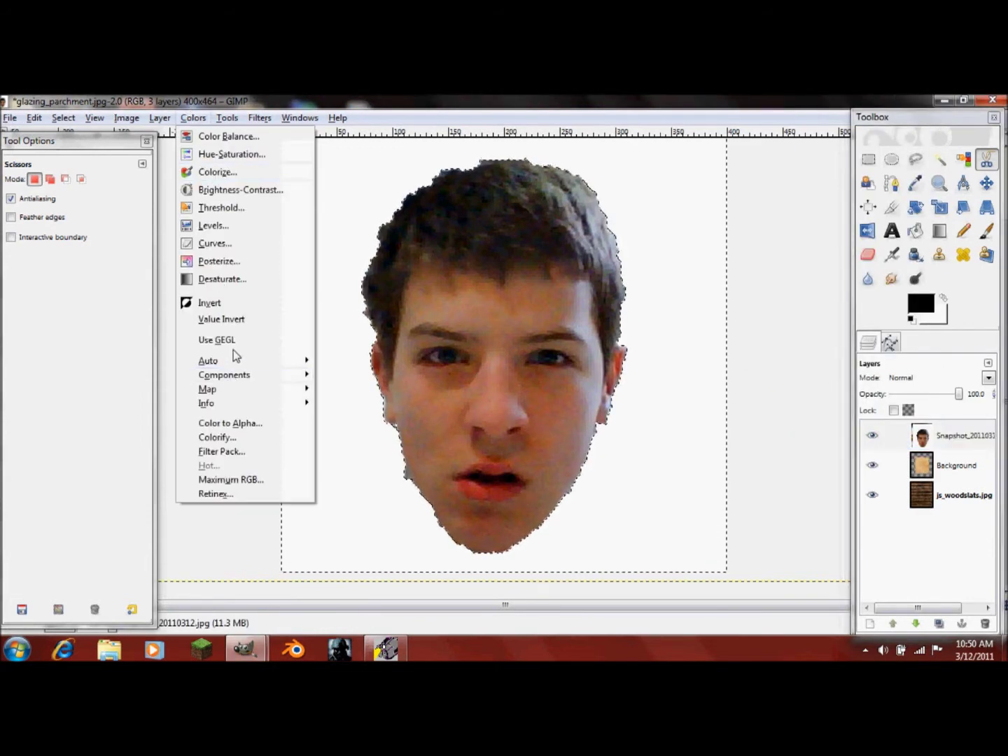
click(230, 424)
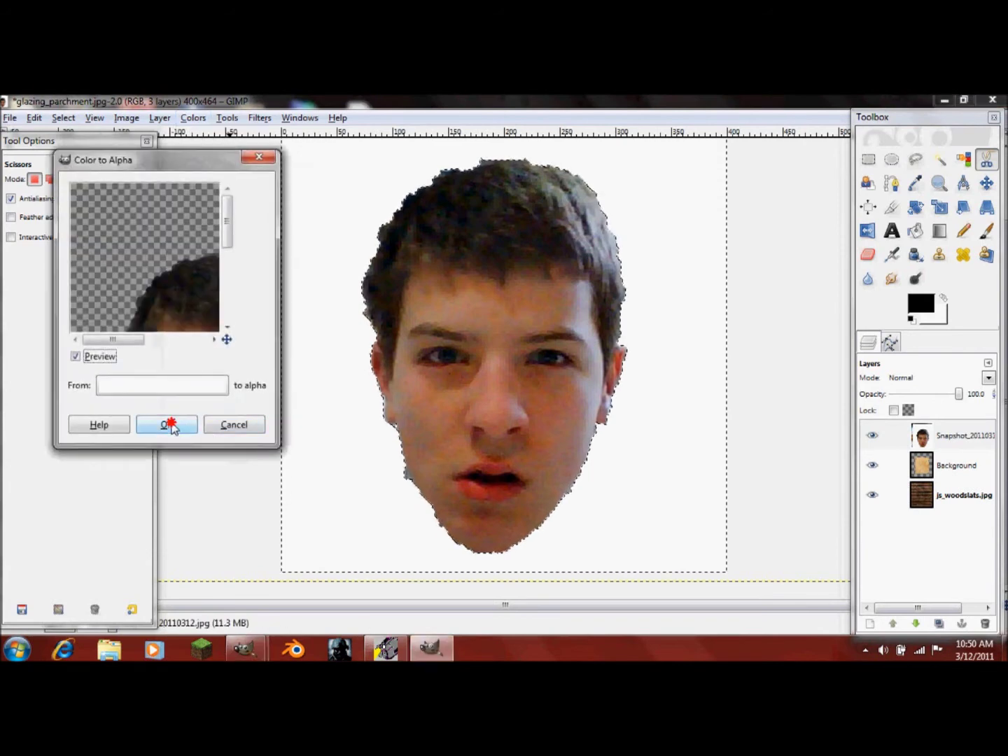
click(180, 425)
click(967, 456)
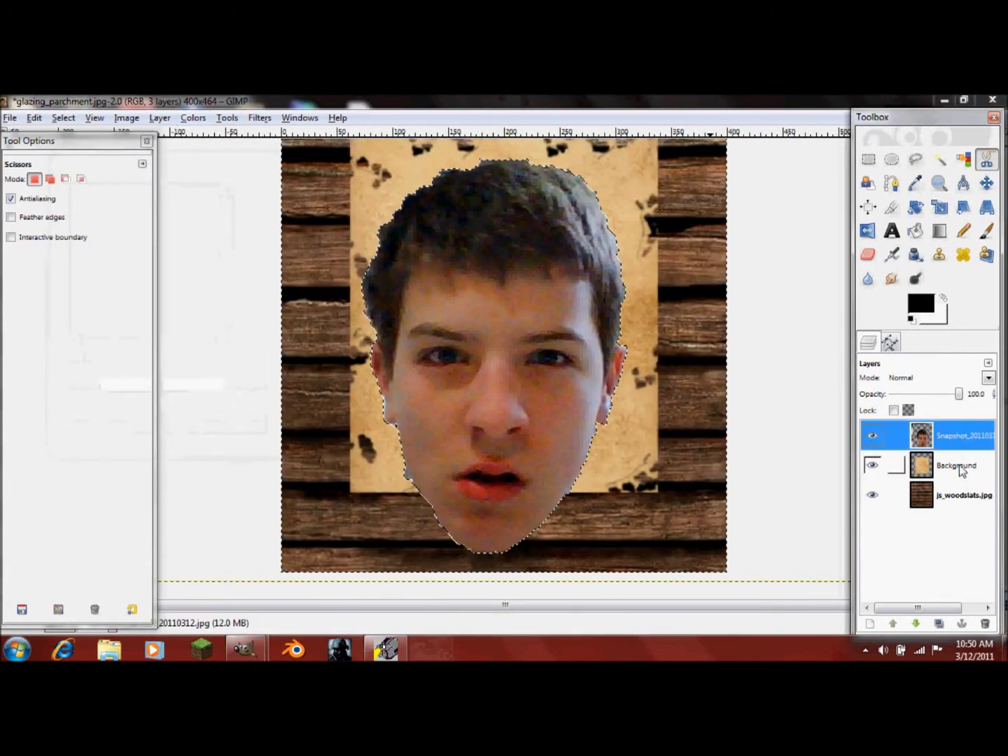
- Select the entire image and fit the photo layer's boundary to the image size
click(63, 117)
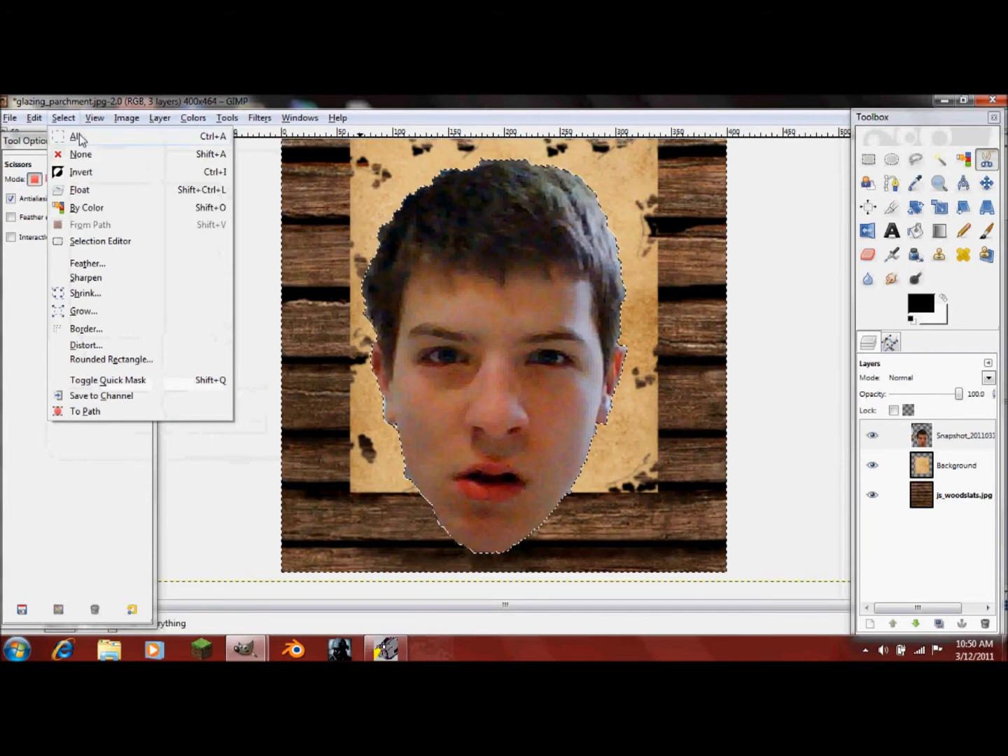
click(74, 136)
click(942, 438)
right_click(941, 438)
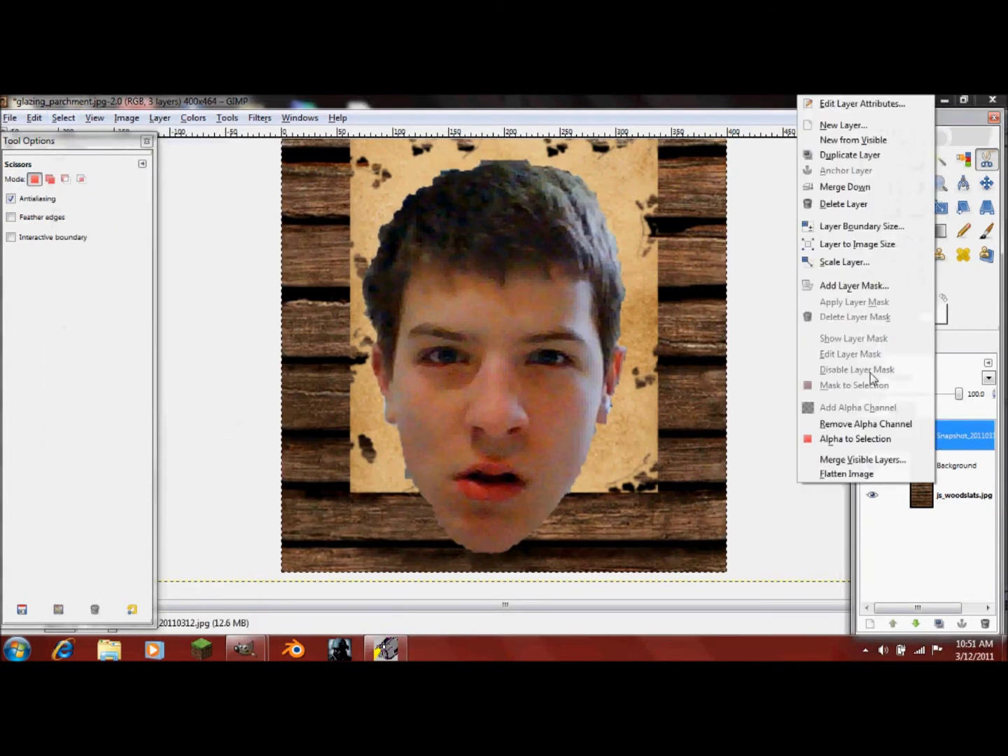
click(867, 245)
key(minus)
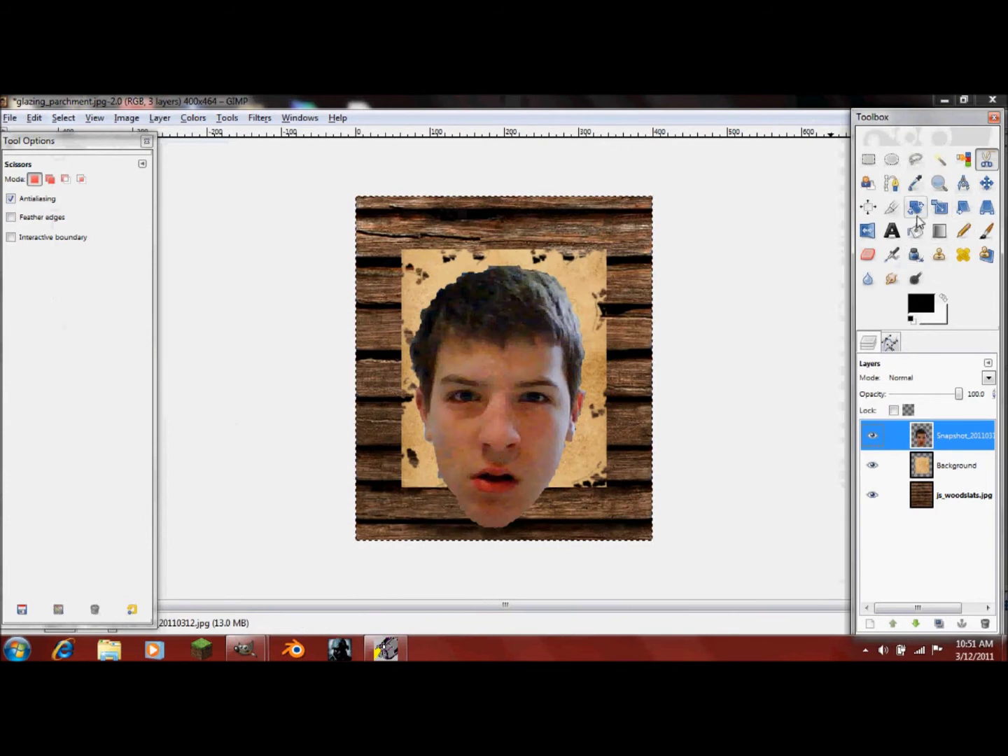
- Scale the head cut-out layer down to 195 × 226 pixels, keeping its aspect ratio
click(939, 207)
click(522, 388)
drag(658, 549, 514, 373)
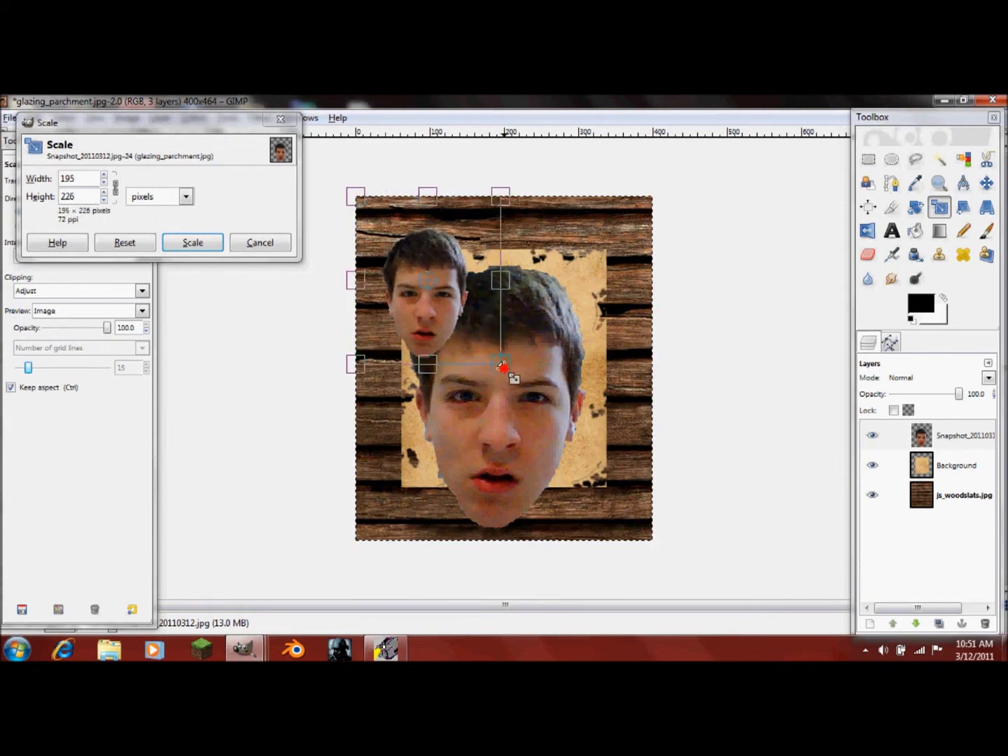
click(202, 243)
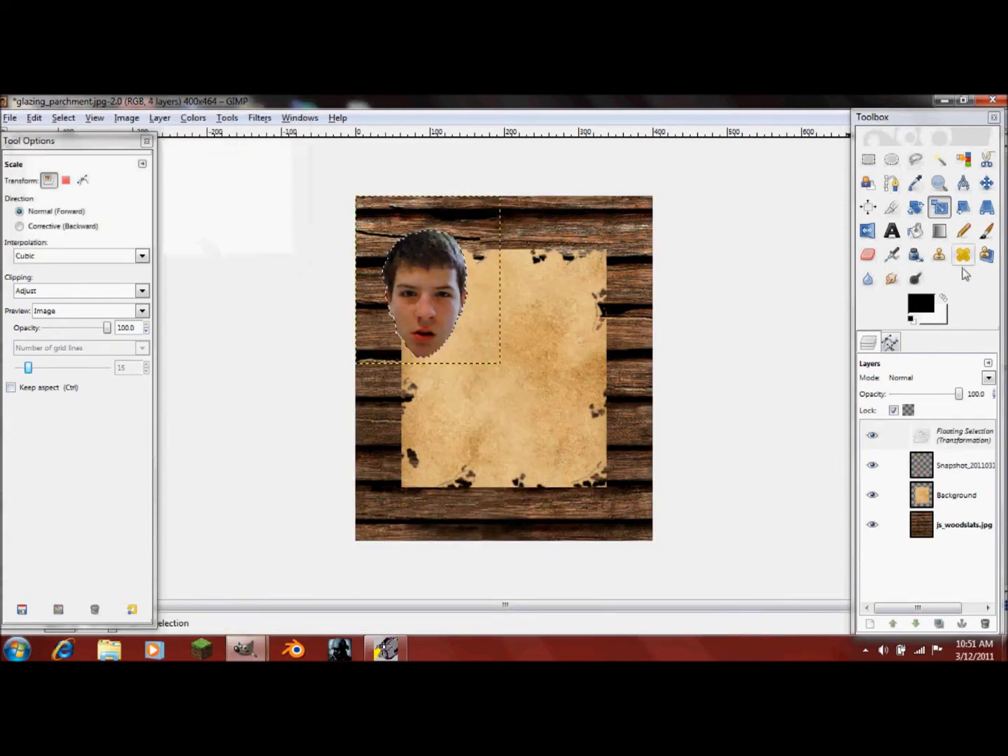
- Move the scaled head to the centre of the parchment and anchor the floating selection to its layer
click(986, 183)
drag(422, 276, 501, 355)
click(961, 624)
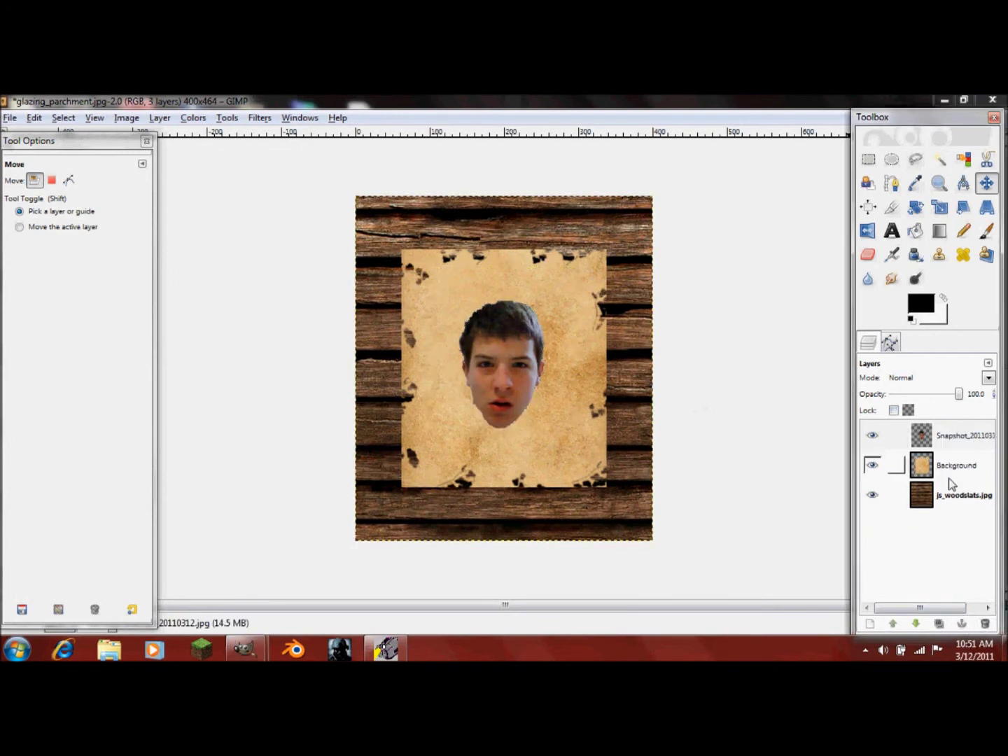
- Duplicate the head cut-out layer and apply Threshold to the copy with a lower limit of 131 and an upper limit of 255
click(932, 438)
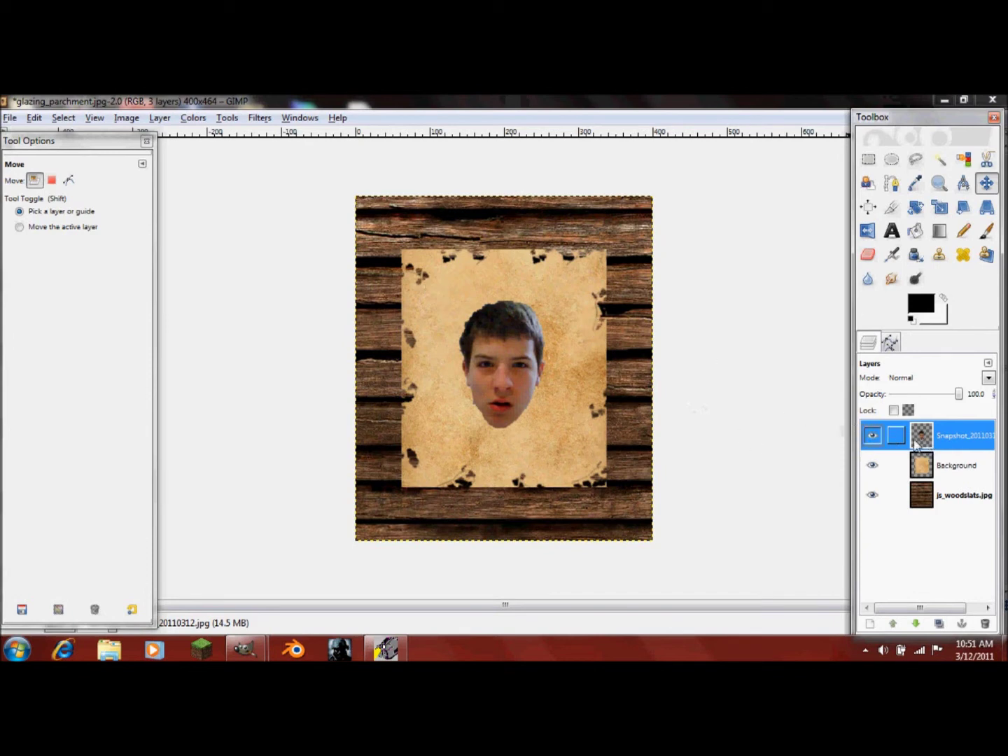
click(937, 623)
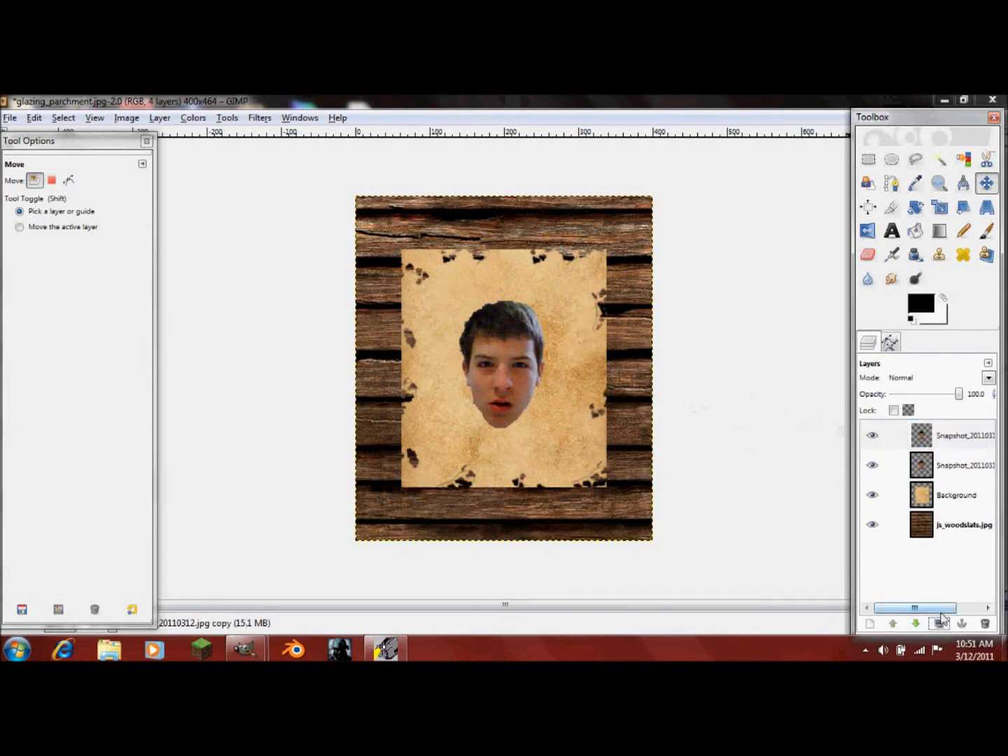
click(191, 116)
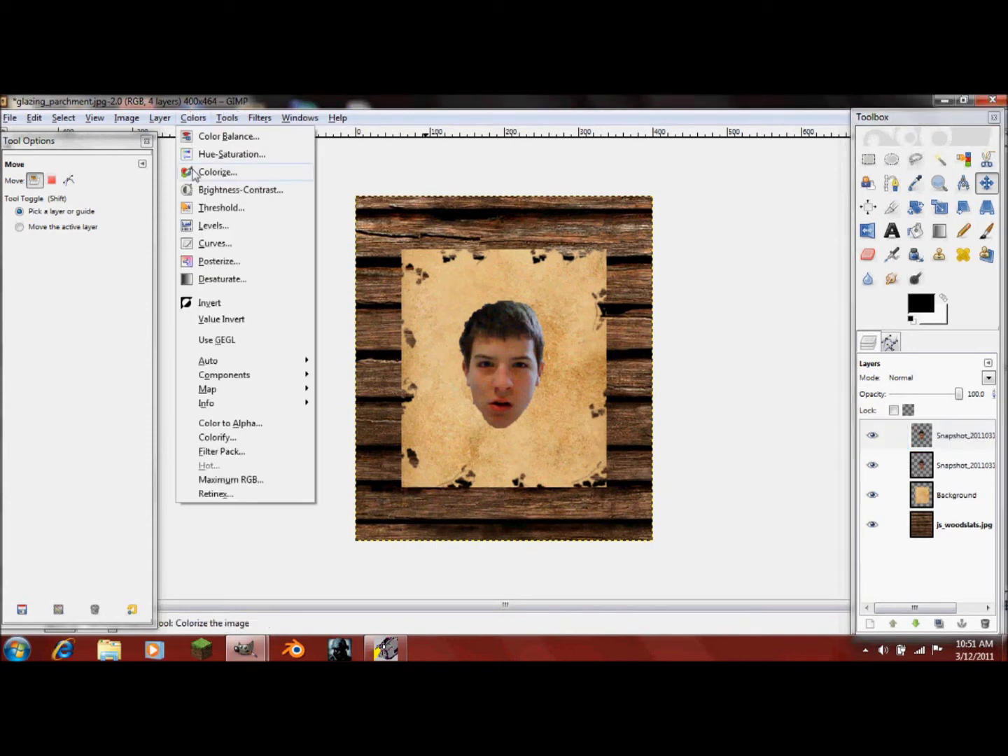
click(208, 207)
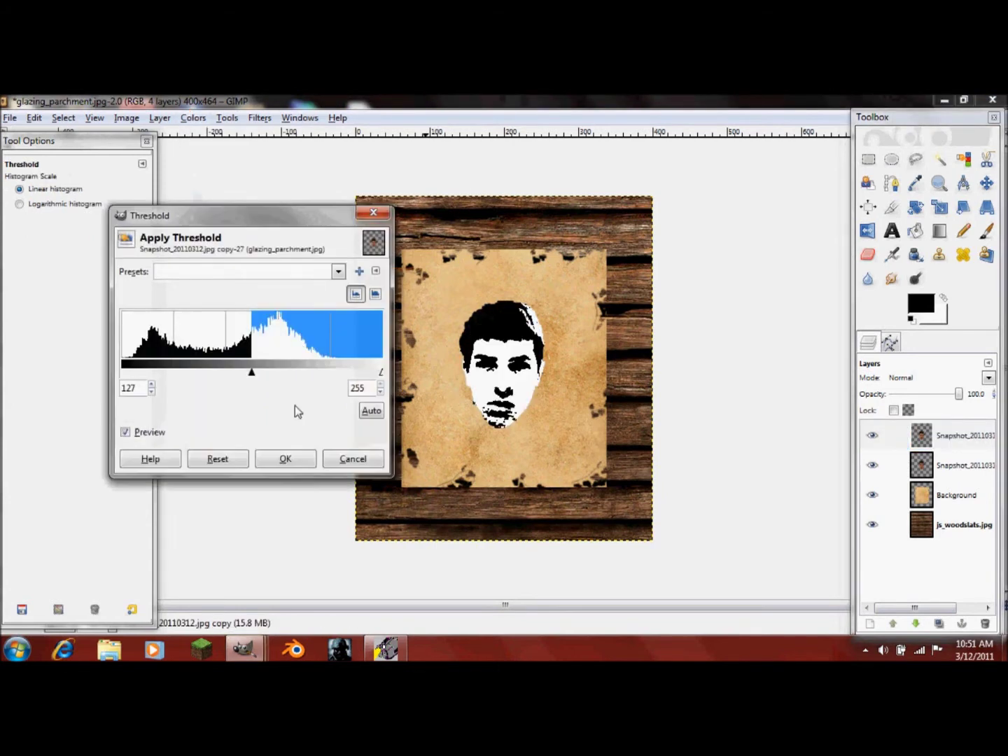
mouse_move(258, 378)
mouse_down()
mouse_move(265, 380)
mouse_move(257, 381)
mouse_up()
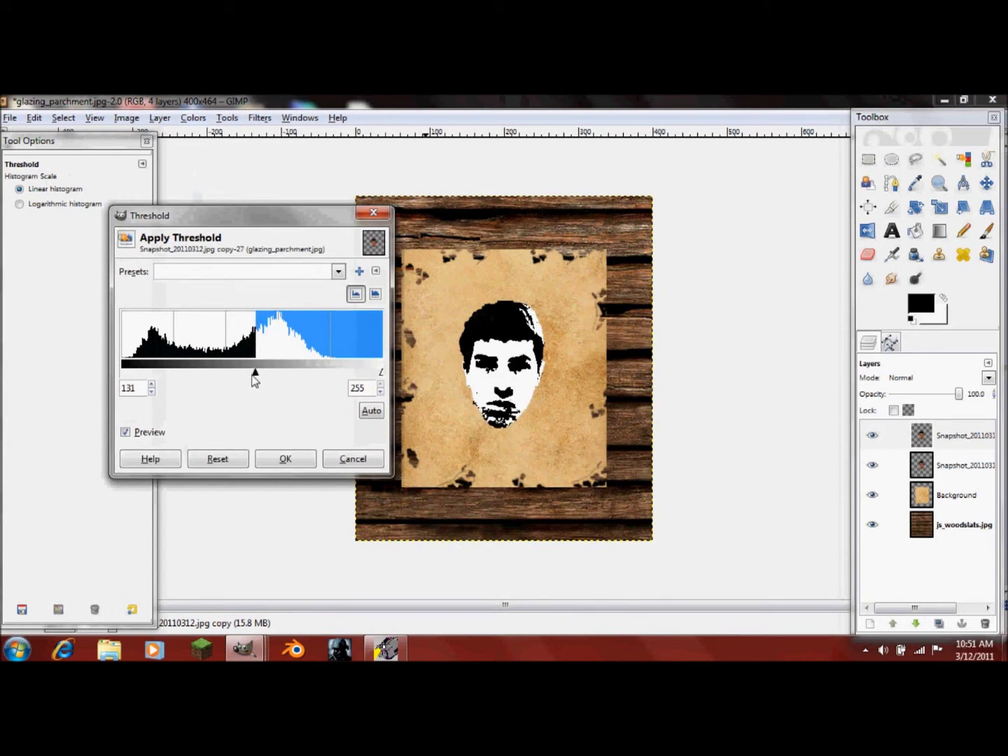
click(289, 460)
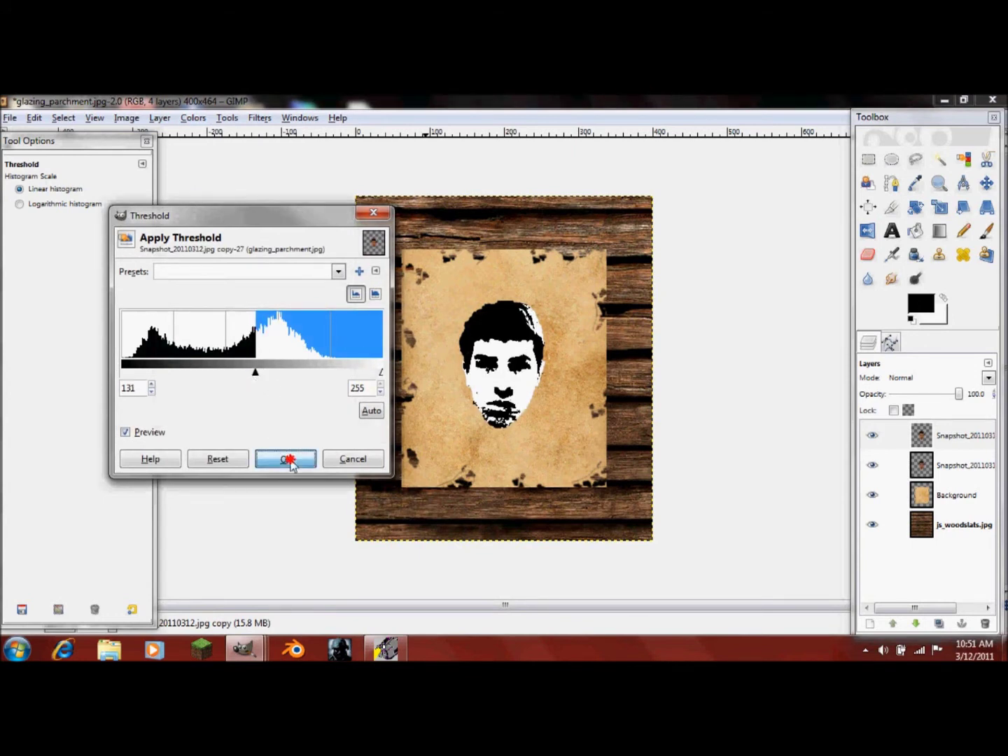
- Make the white areas of the thresholded head copy transparent with Color to Alpha
click(965, 435)
click(200, 118)
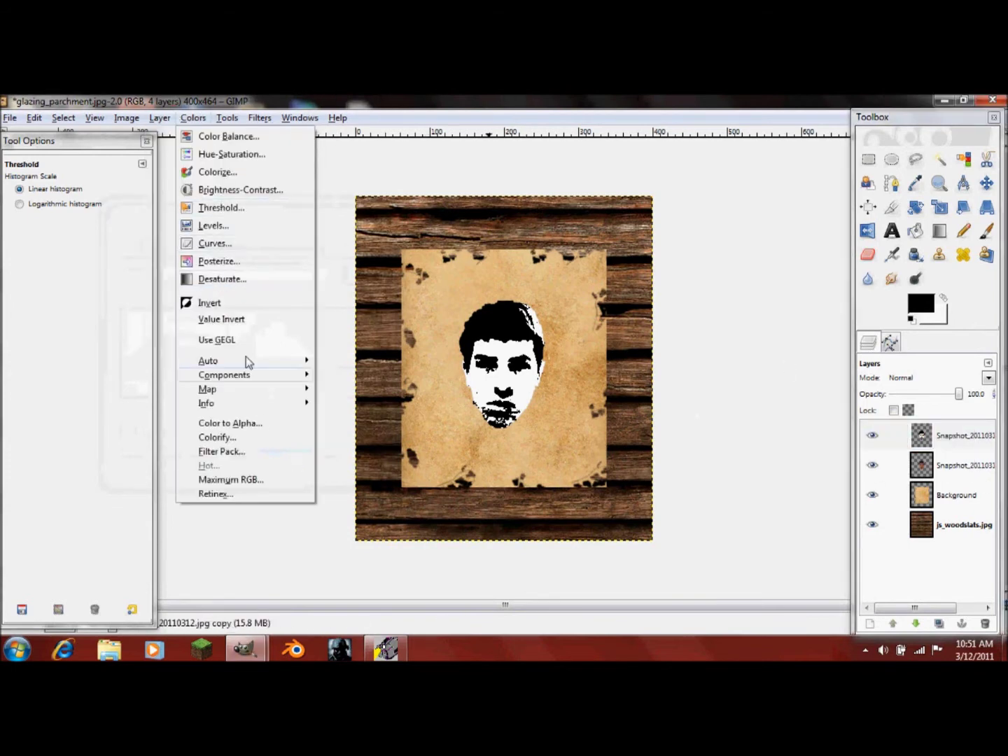
click(257, 427)
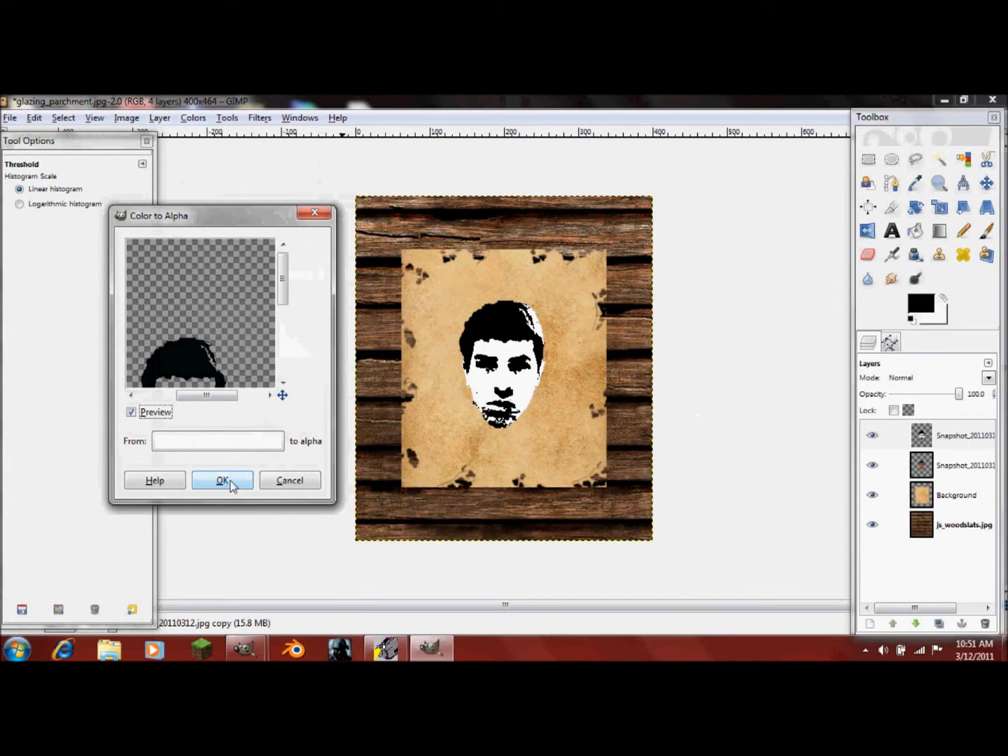
drag(280, 268, 281, 292)
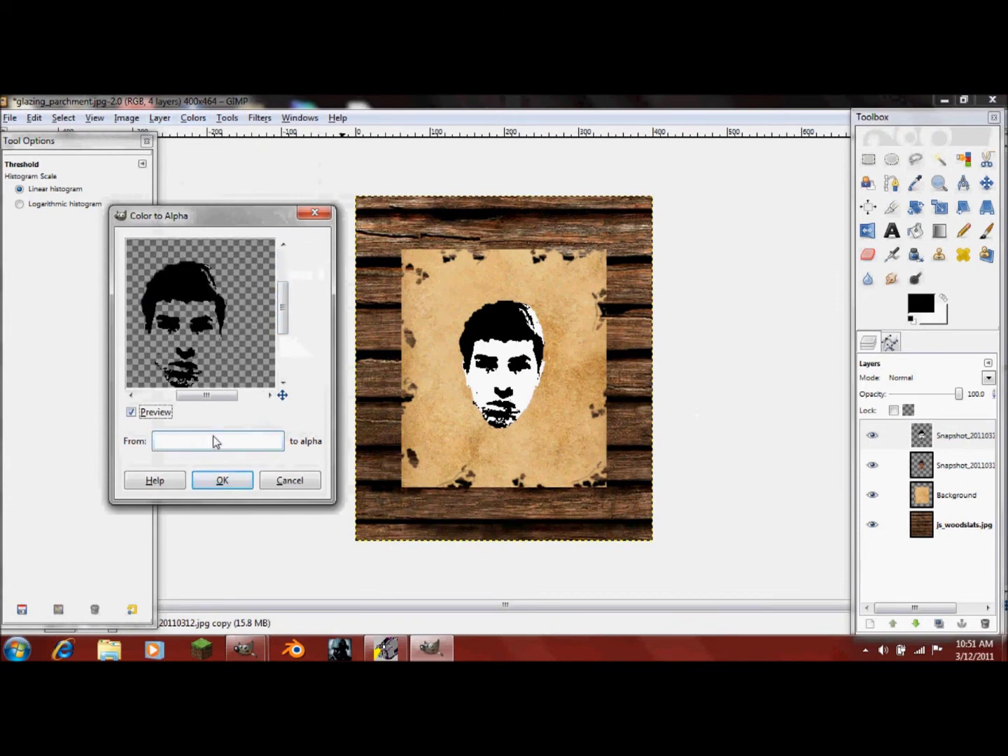
click(221, 480)
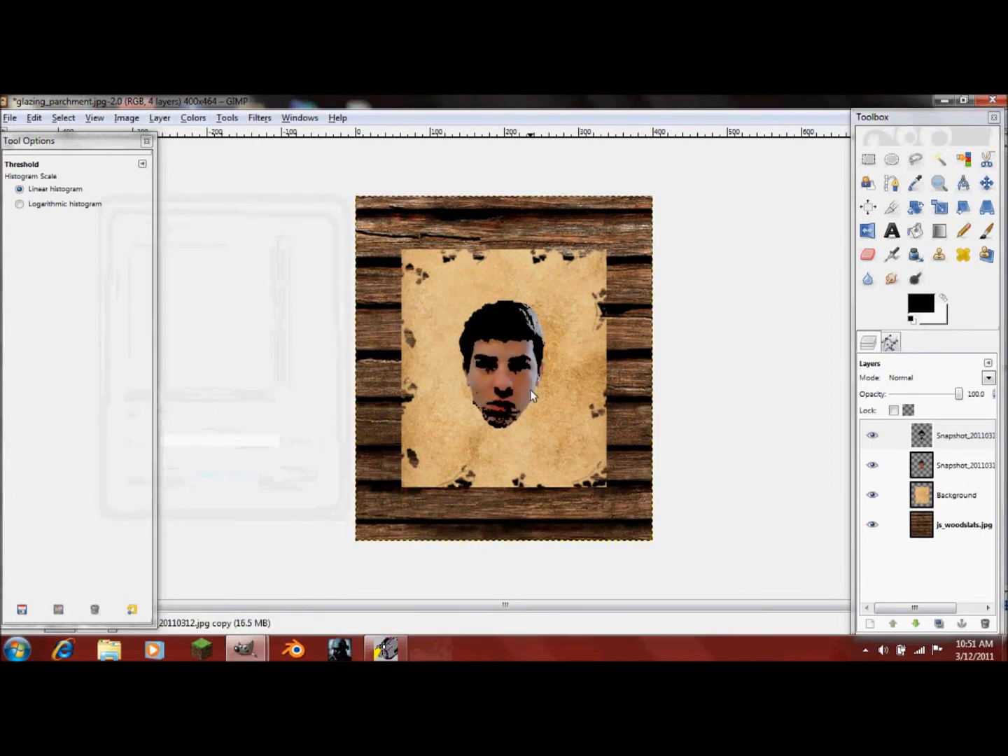
- Posterize the original head layer beneath the black copy, using a mid-range number of levels that keeps the face's shading
click(960, 450)
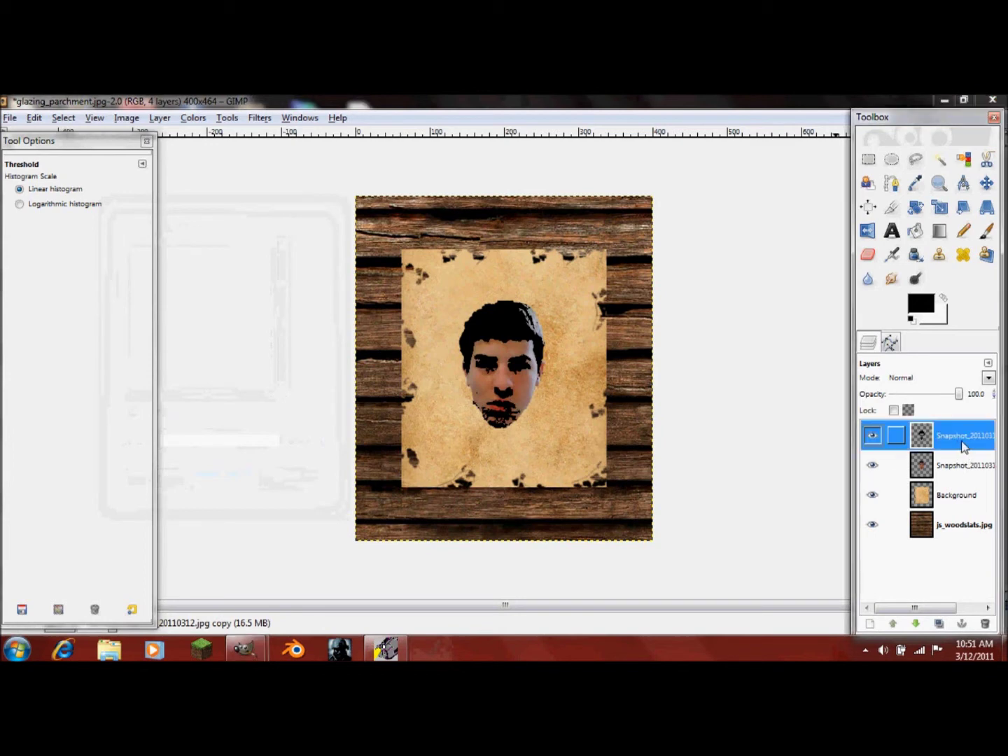
click(956, 466)
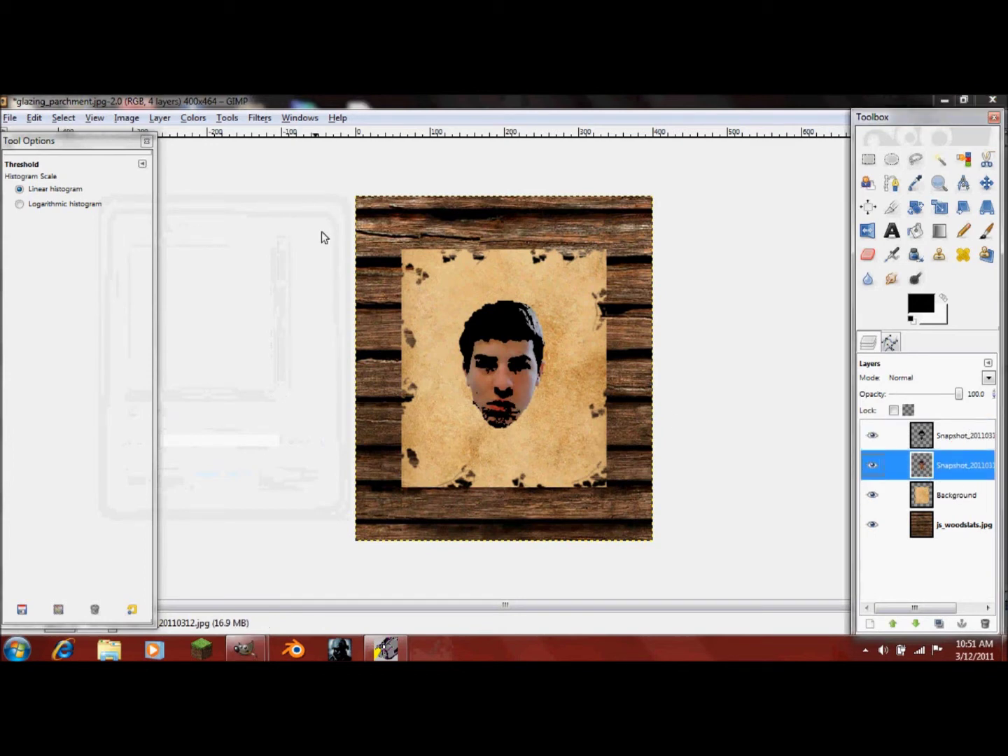
click(193, 118)
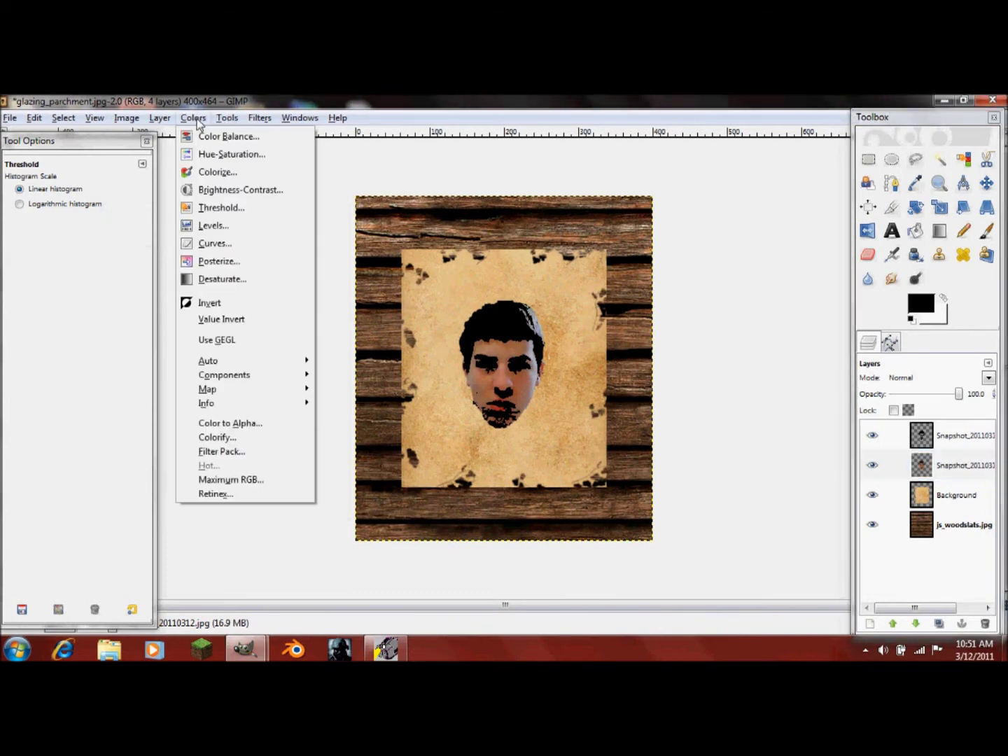
click(224, 266)
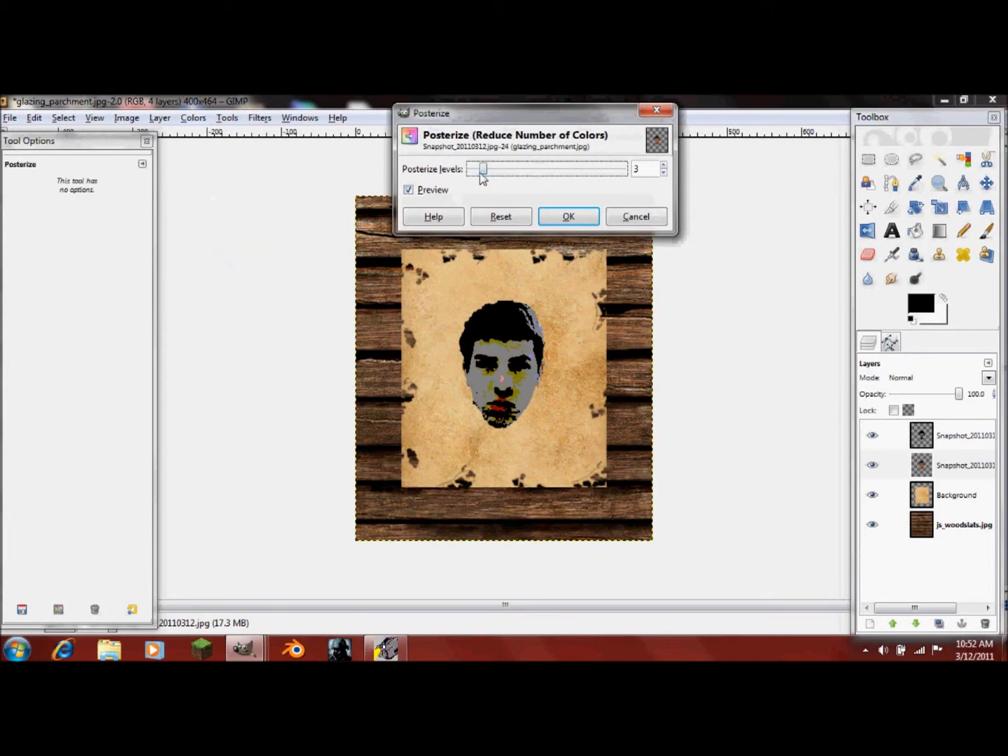
drag(495, 169, 620, 204)
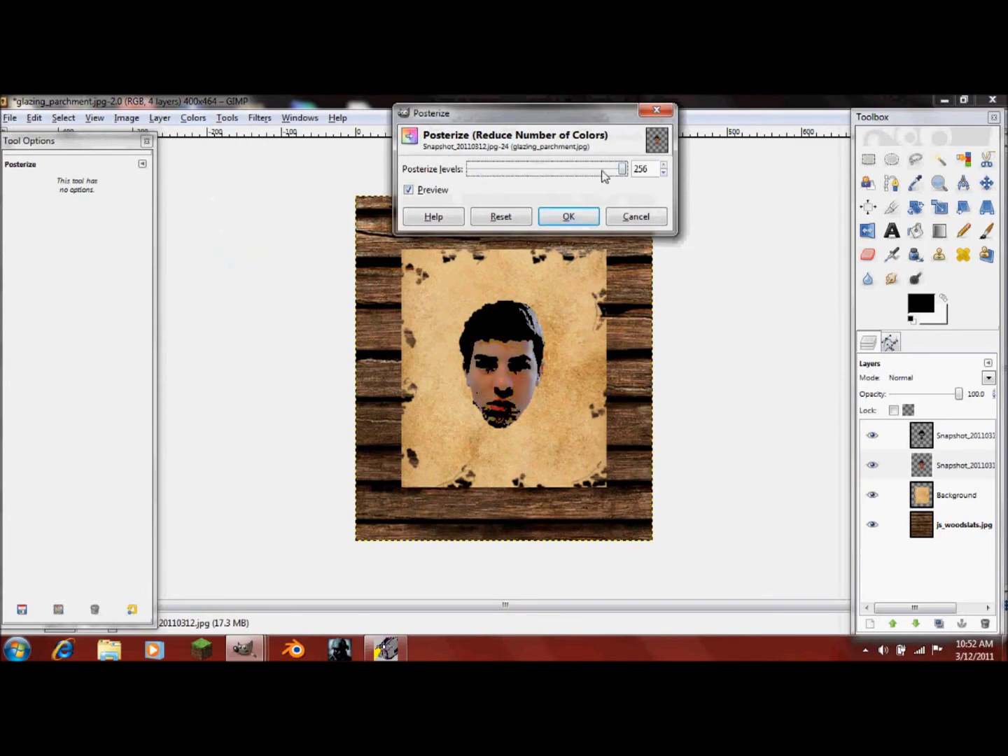
drag(562, 167, 536, 192)
click(568, 219)
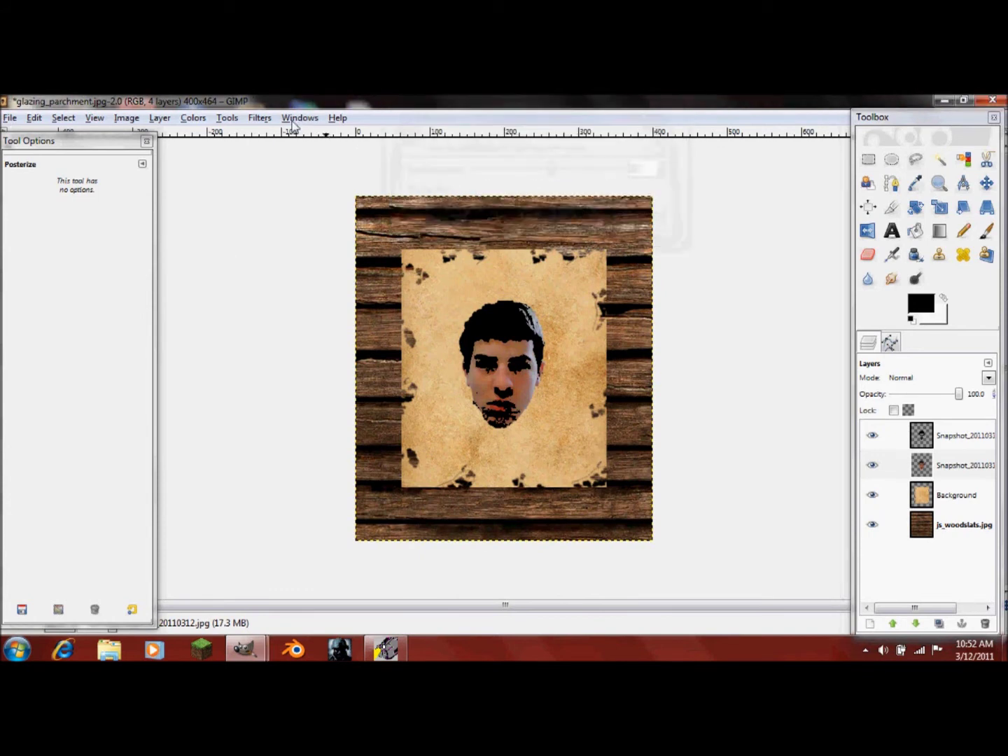
- Apply the Cartoon filter to the original head layer with a mask radius of 11.56 and percent black of 0.200
click(270, 119)
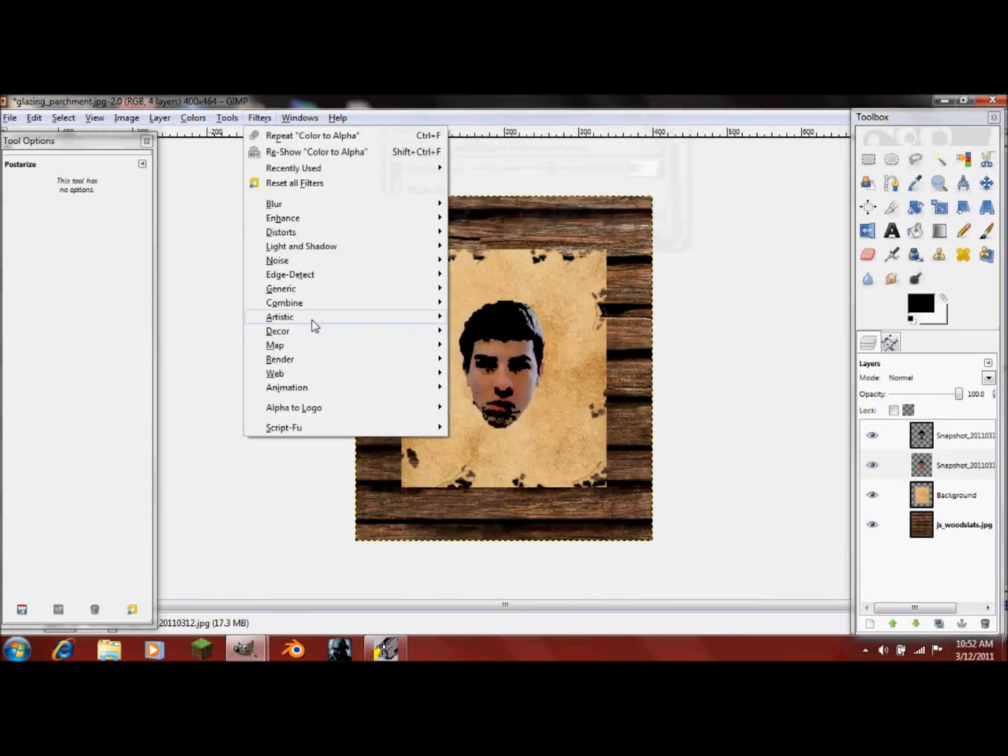
mouse_move(311, 320)
click(483, 332)
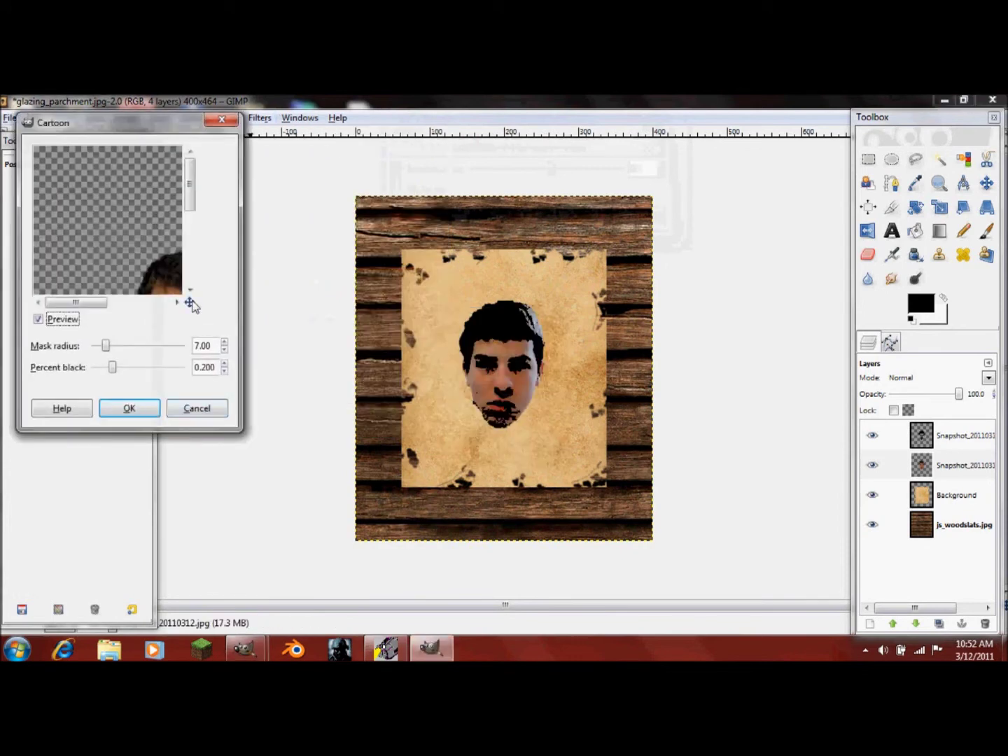
drag(197, 195, 191, 231)
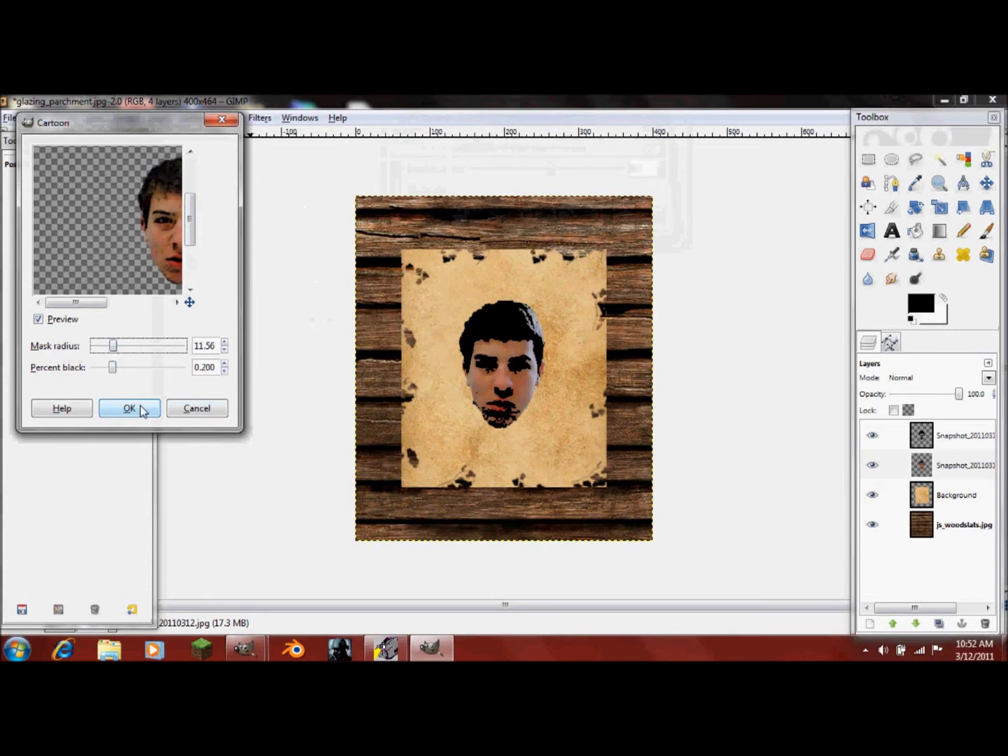
click(142, 409)
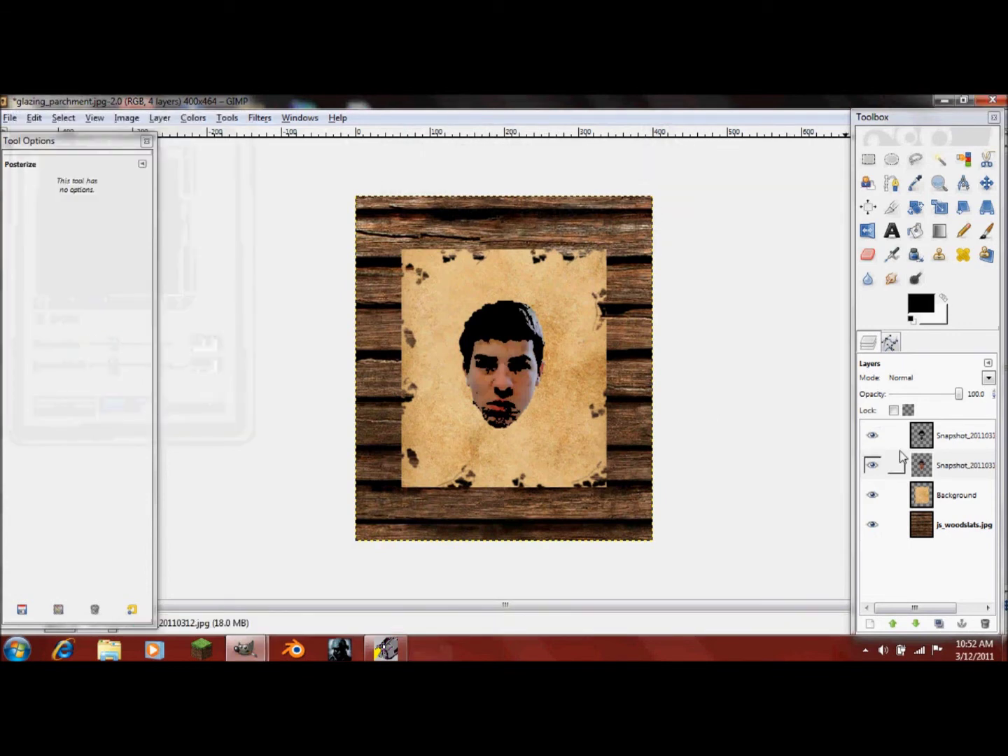
- Merge the black thresholded head copy down into the cartooned head layer
click(929, 439)
click(934, 457)
right_click(934, 439)
click(886, 195)
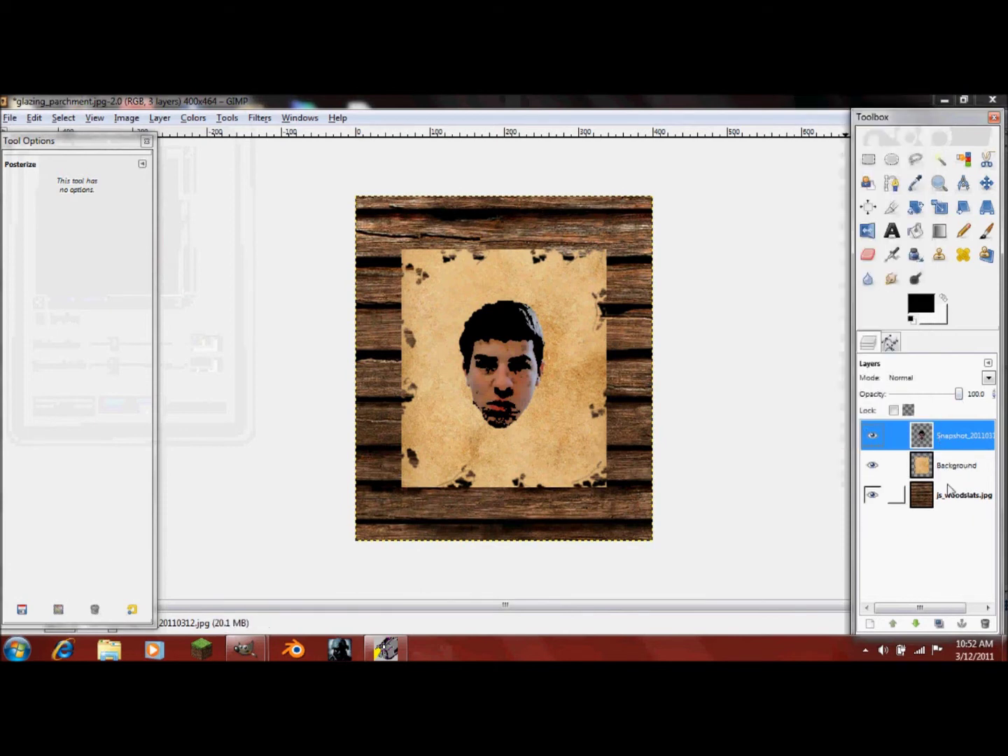
- Duplicate the merged head layer, set the upper copy's blend mode to Overlay and the lower head layer's to Burn
click(942, 624)
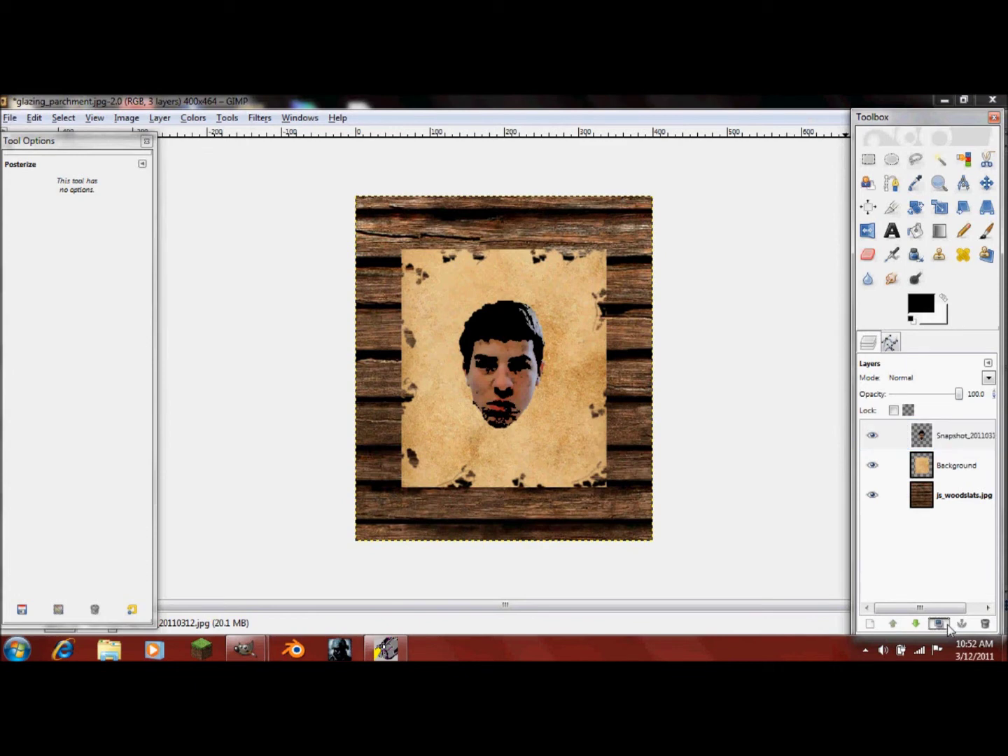
click(988, 379)
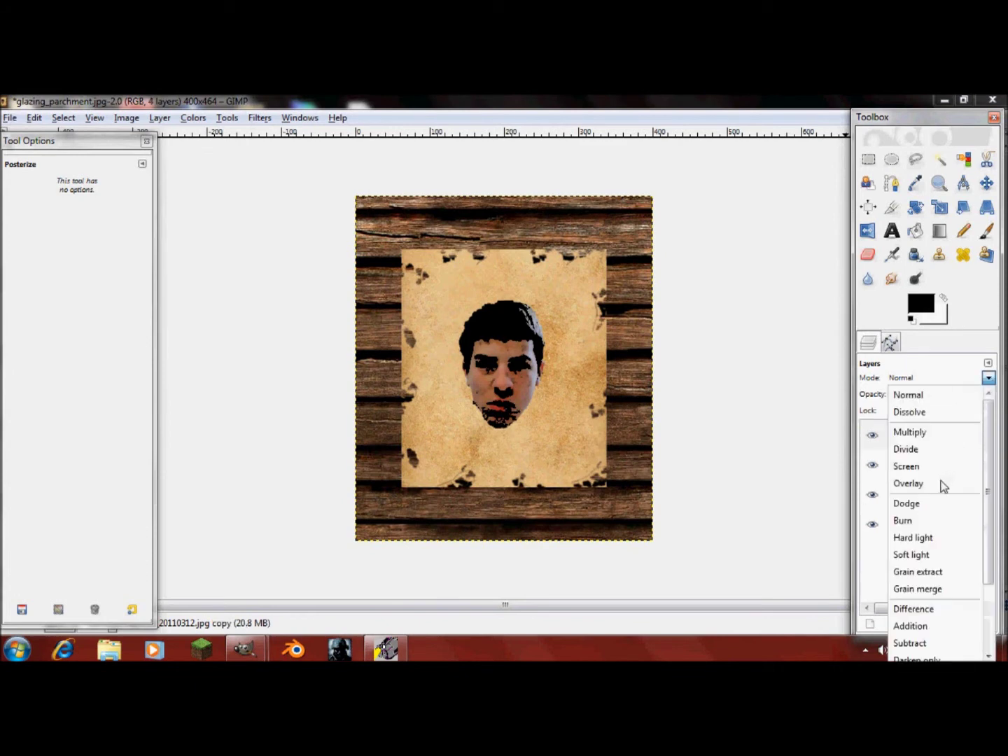
click(941, 486)
click(898, 464)
click(988, 379)
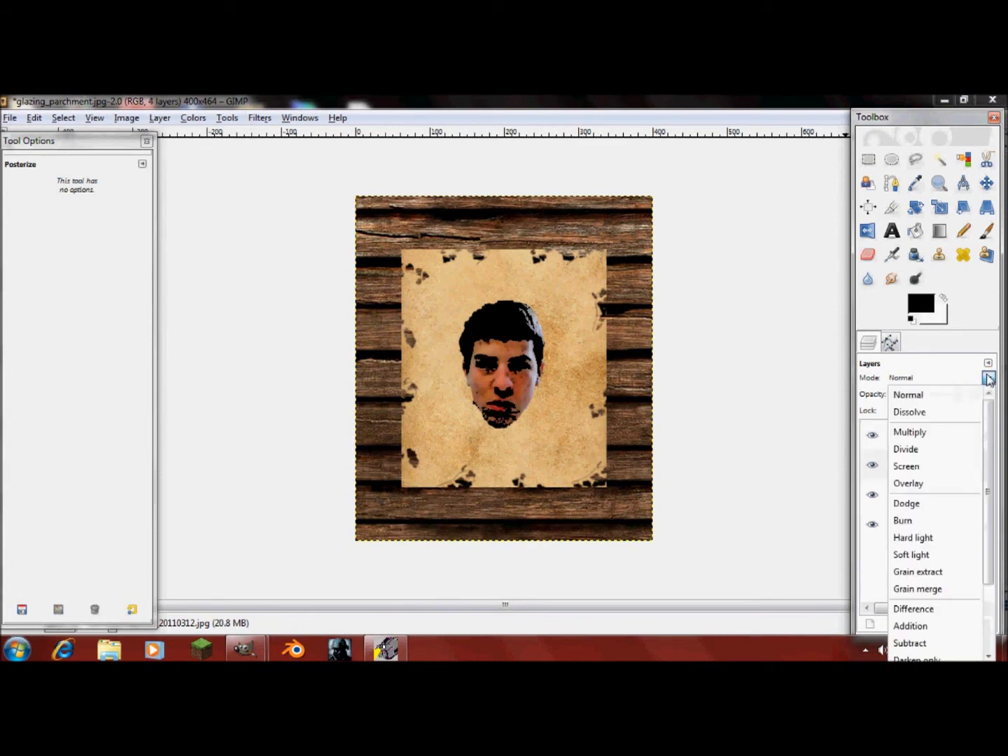
click(940, 521)
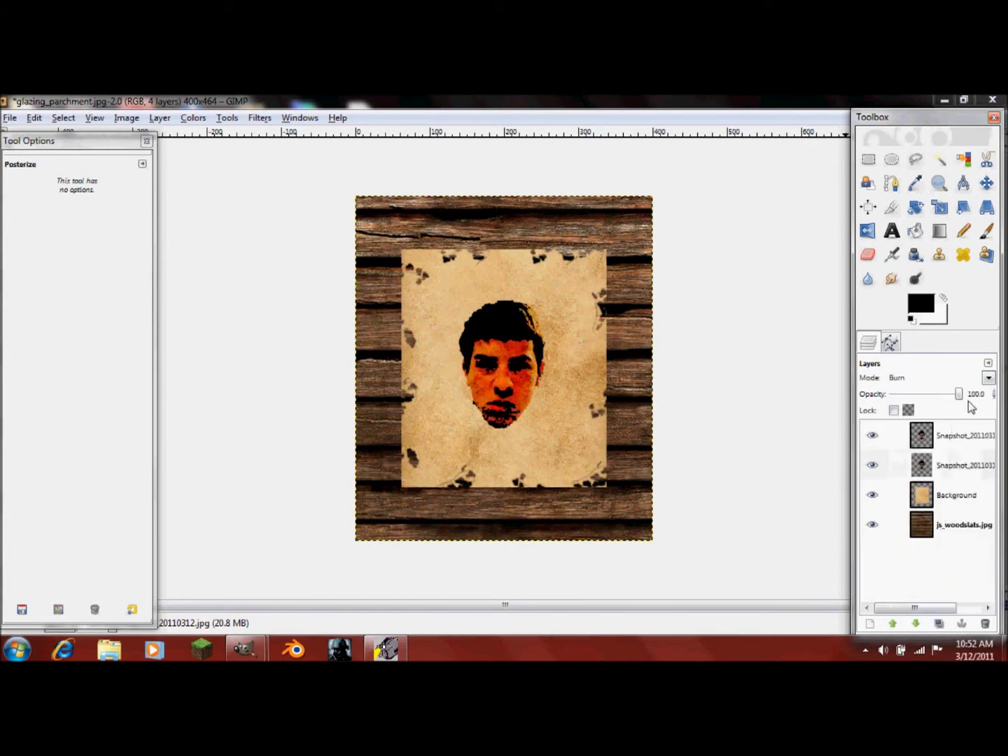
- Keep the Overlay head copy at full opacity and lower the Burn head layer's opacity to 36
click(945, 435)
drag(958, 394, 981, 410)
click(927, 468)
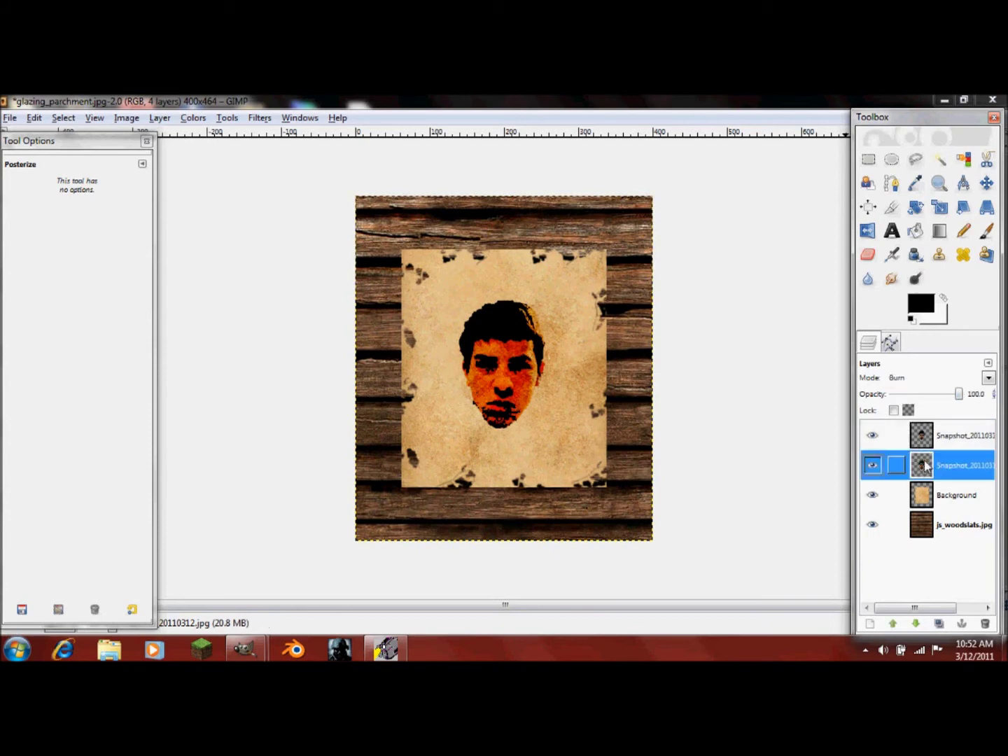
drag(960, 395, 920, 398)
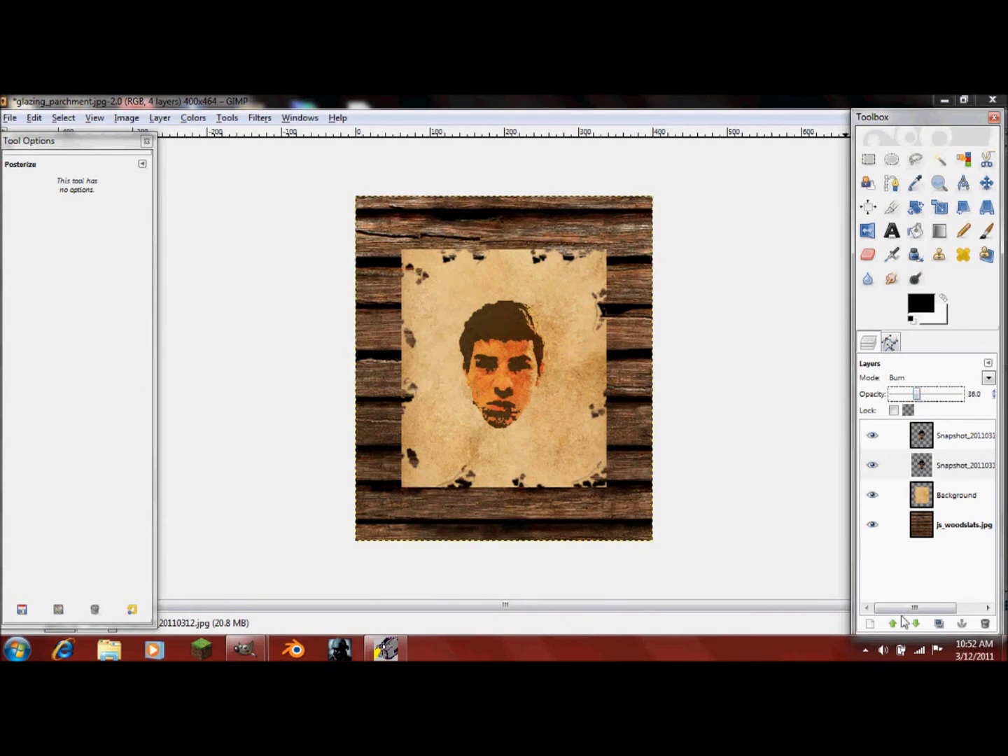
click(921, 439)
click(923, 463)
click(925, 447)
click(923, 469)
click(927, 445)
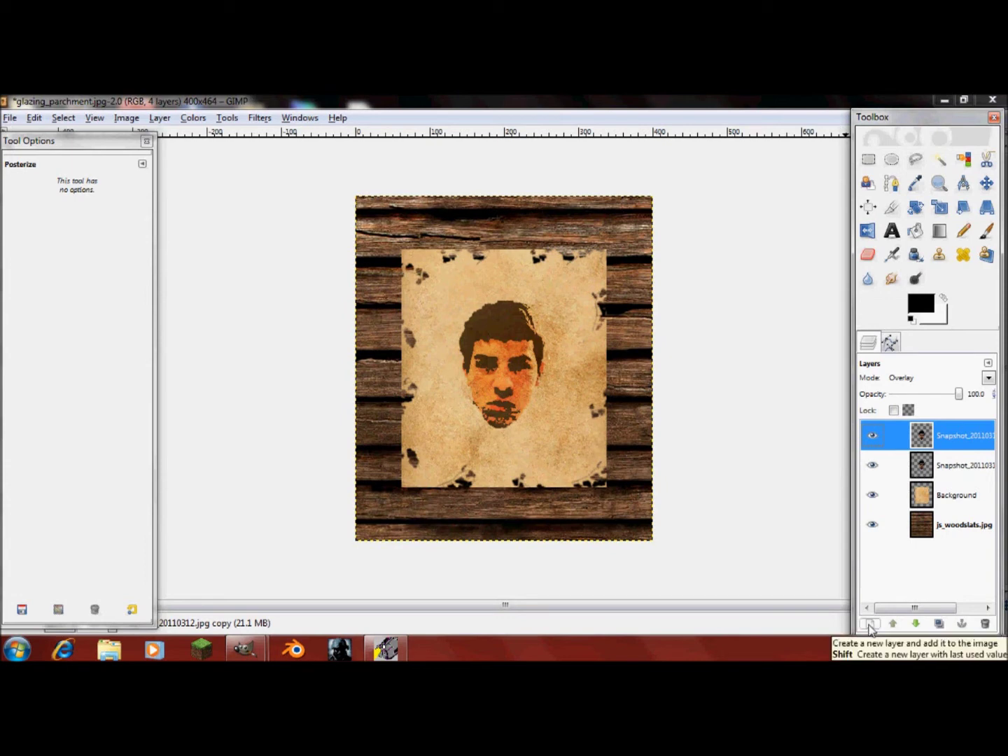
- On the parchment layer, set up the Dodge/Burn tool to Burn with the Circle Fuzzy (19) brush at scale 2.26
click(911, 495)
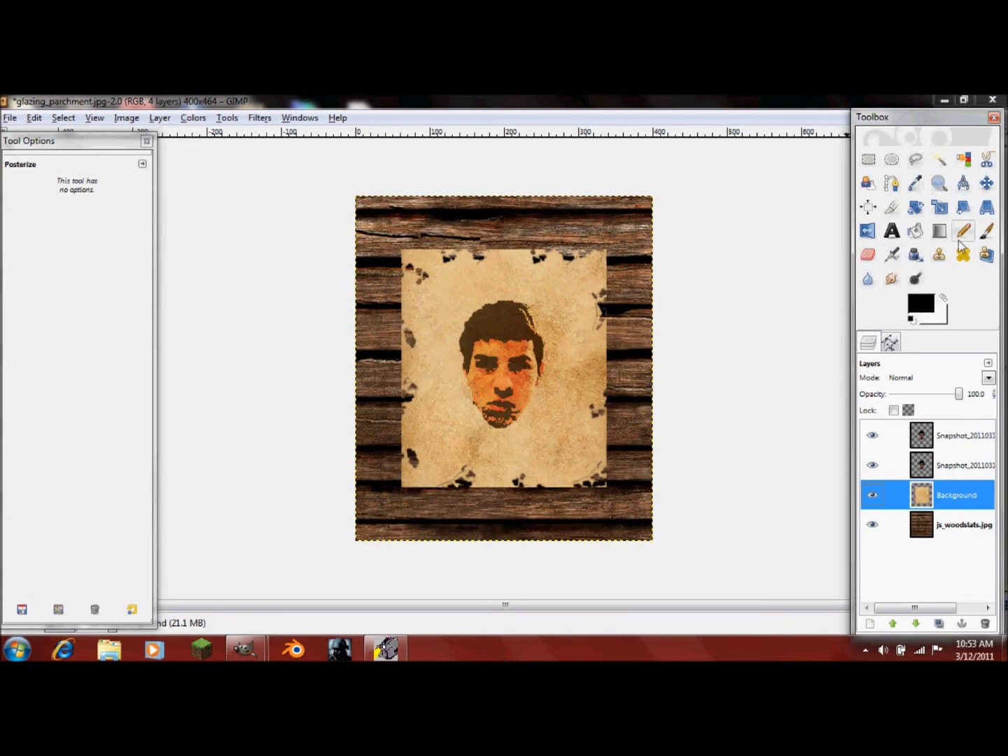
click(916, 280)
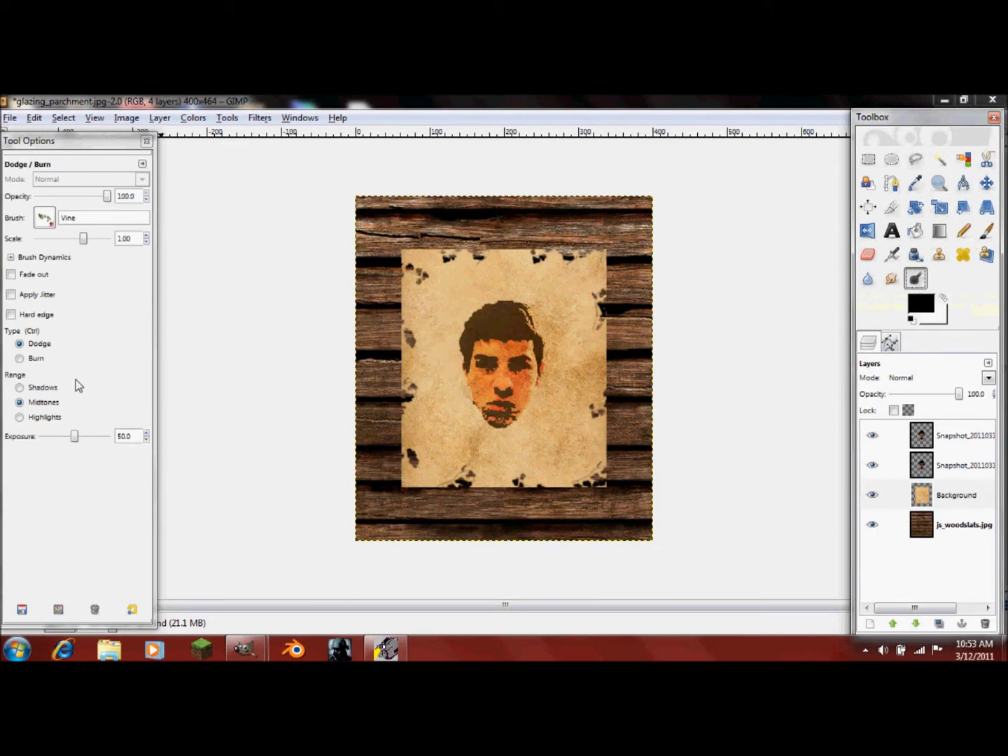
click(33, 361)
click(46, 220)
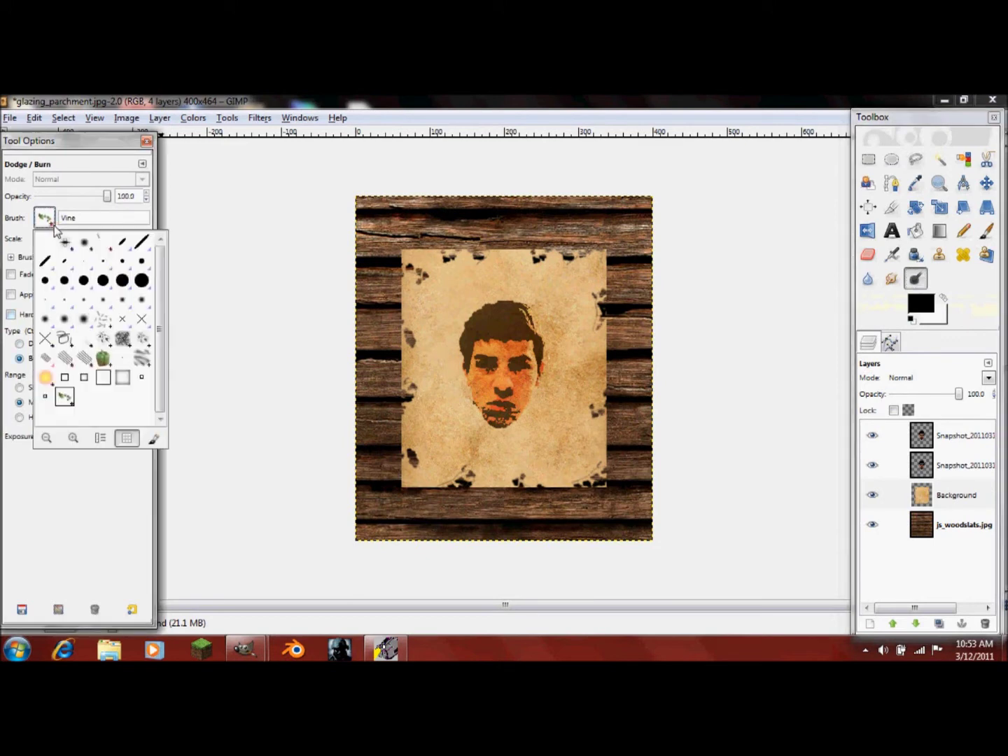
click(83, 321)
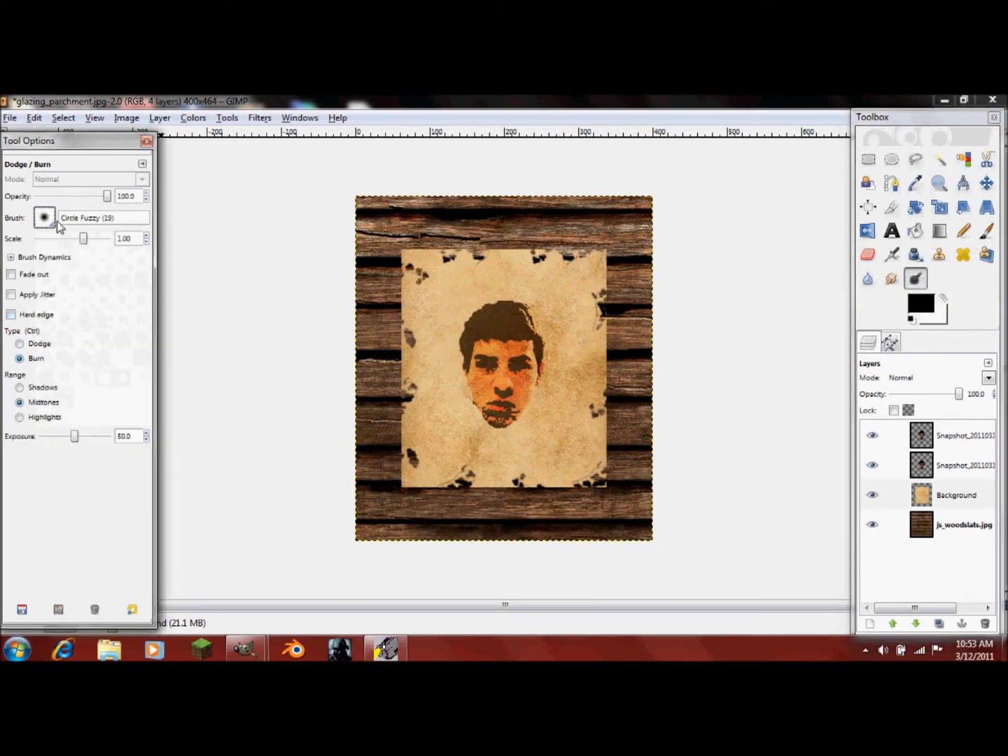
click(85, 238)
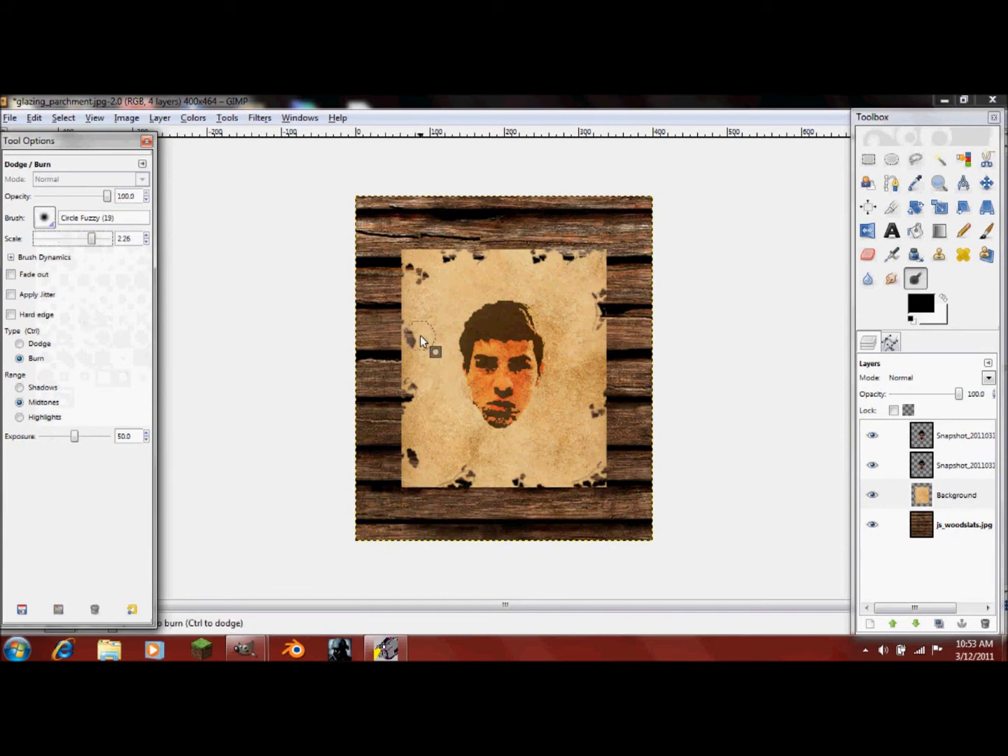
- Burn irregular dark patches across the parchment around the head and along its edges to make it look aged
click(483, 405)
click(552, 441)
click(590, 412)
click(450, 466)
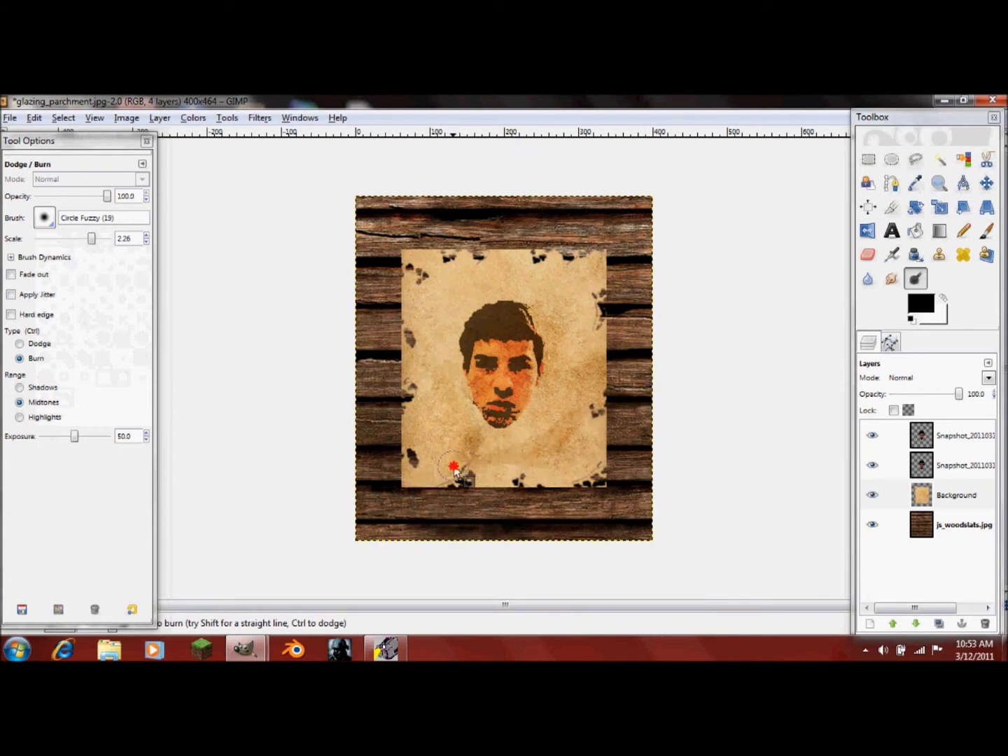
click(517, 424)
click(578, 344)
click(592, 351)
click(555, 335)
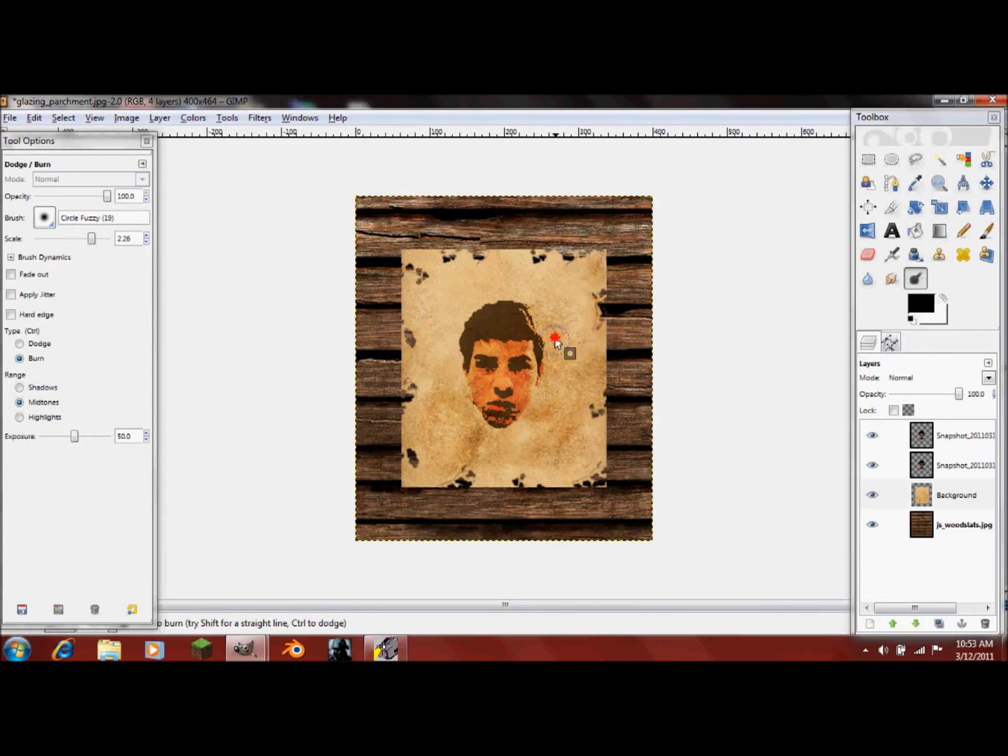
click(575, 335)
click(583, 349)
click(630, 480)
click(483, 468)
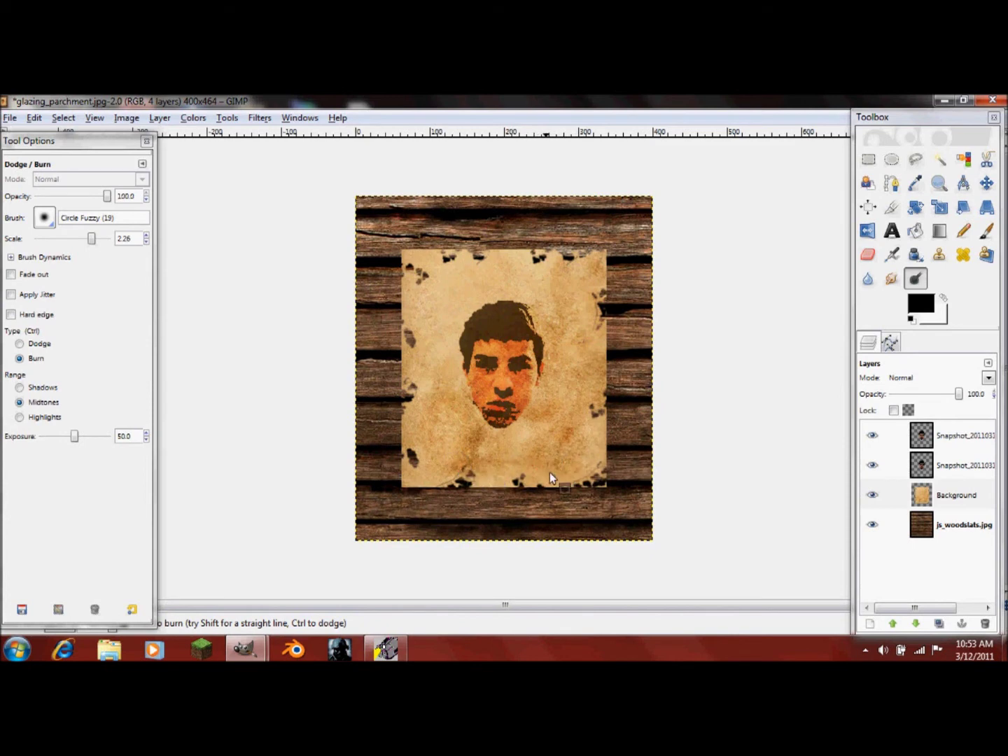
click(408, 476)
click(407, 385)
click(418, 382)
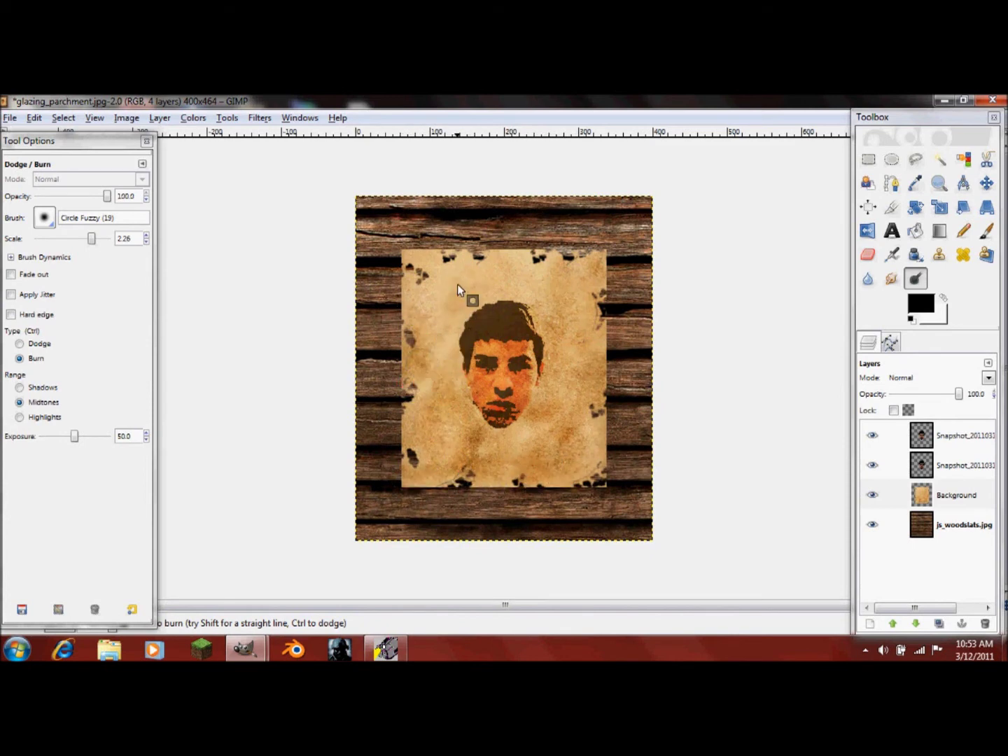
click(409, 244)
key(plus)
click(558, 230)
click(378, 288)
click(619, 451)
- Dodge the parchment beneath the face to lighten it, and burn the parchment around the head darker
key(ctrl)
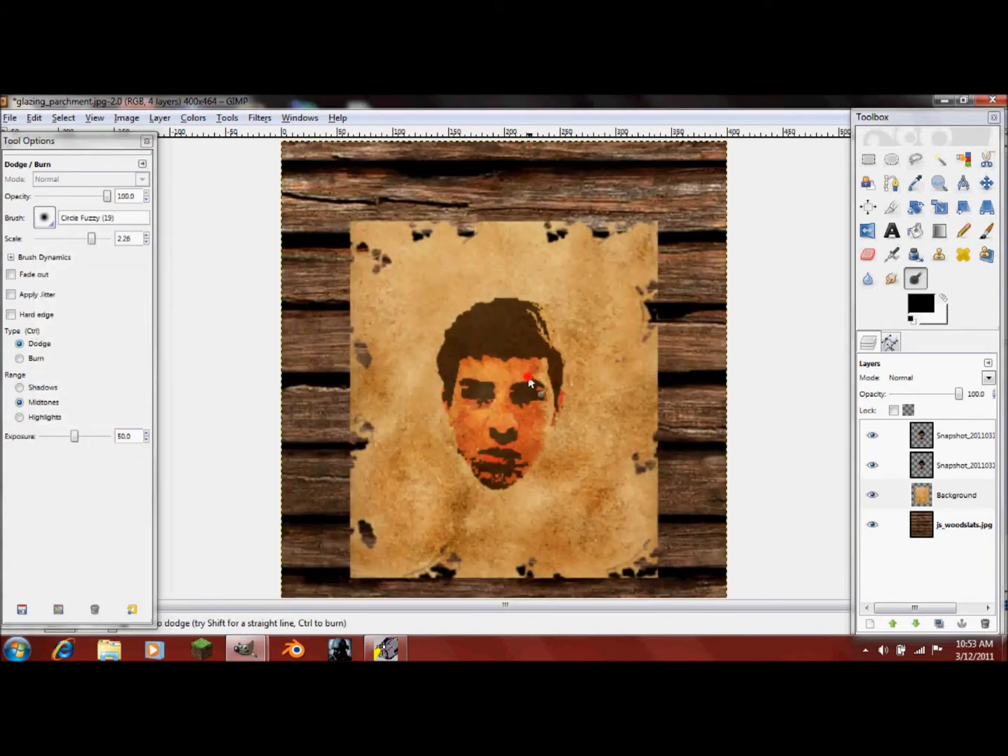
mouse_move(490, 427)
mouse_down()
mouse_move(554, 354)
mouse_move(528, 352)
mouse_up()
mouse_move(479, 322)
mouse_down()
mouse_move(488, 420)
mouse_move(566, 368)
mouse_move(501, 296)
mouse_move(435, 401)
mouse_move(478, 493)
mouse_move(538, 376)
mouse_move(471, 252)
mouse_move(467, 501)
mouse_move(628, 488)
mouse_move(418, 550)
mouse_move(629, 525)
mouse_move(535, 339)
mouse_move(465, 248)
mouse_move(583, 356)
mouse_move(759, 451)
mouse_up()
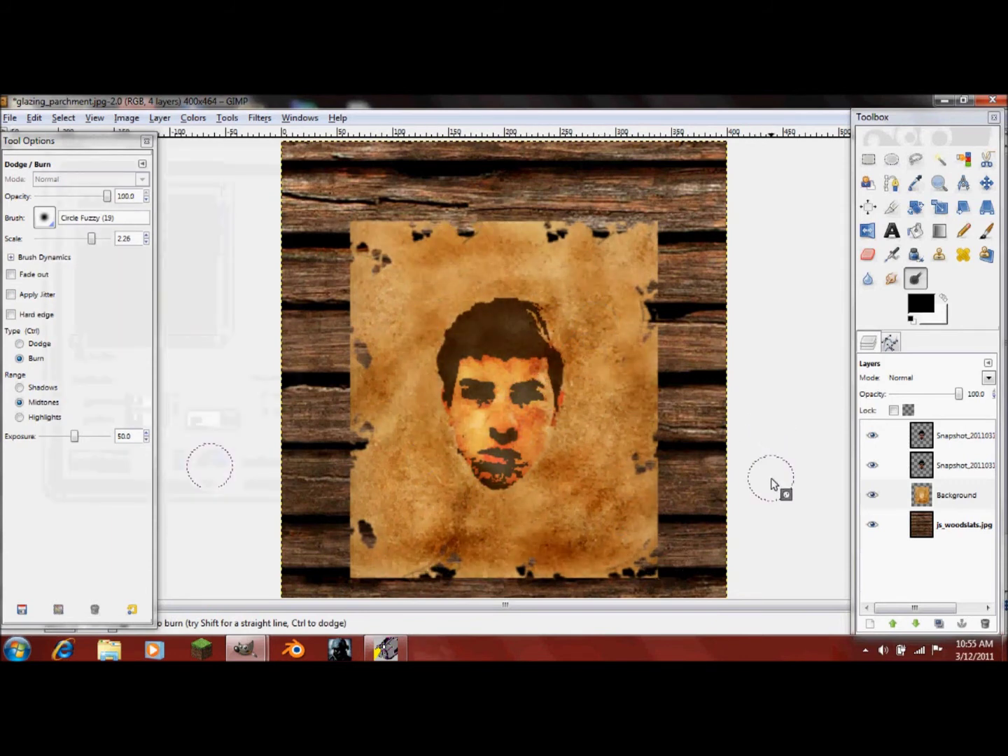
- Select the head's outline from the upper head layer's alpha and feather the selection
click(950, 469)
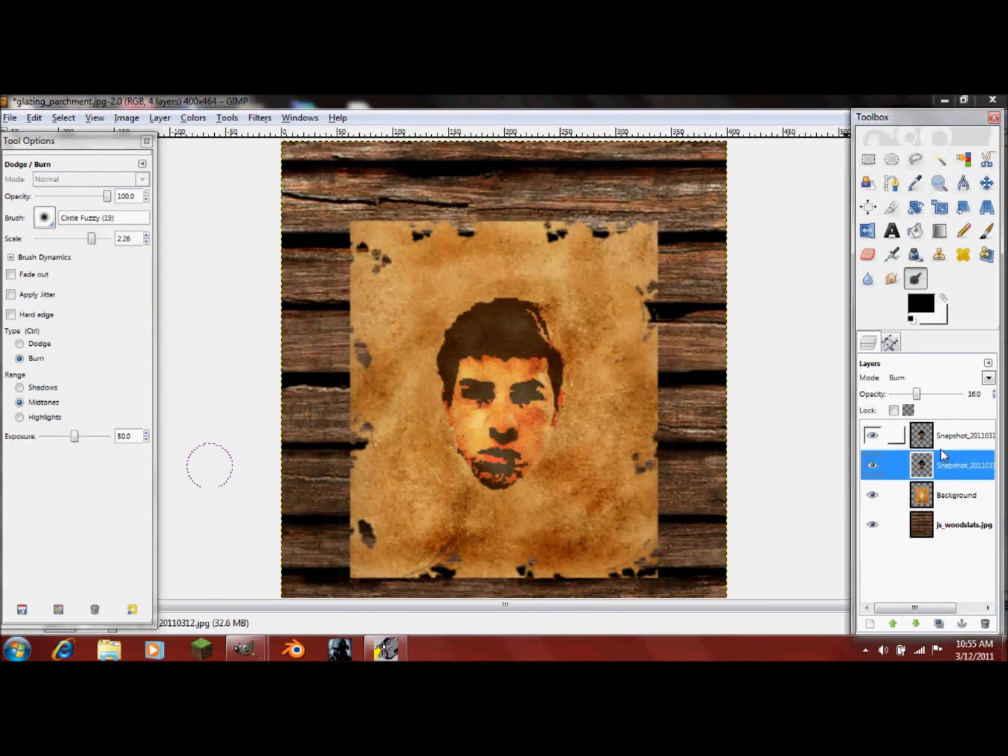
click(943, 441)
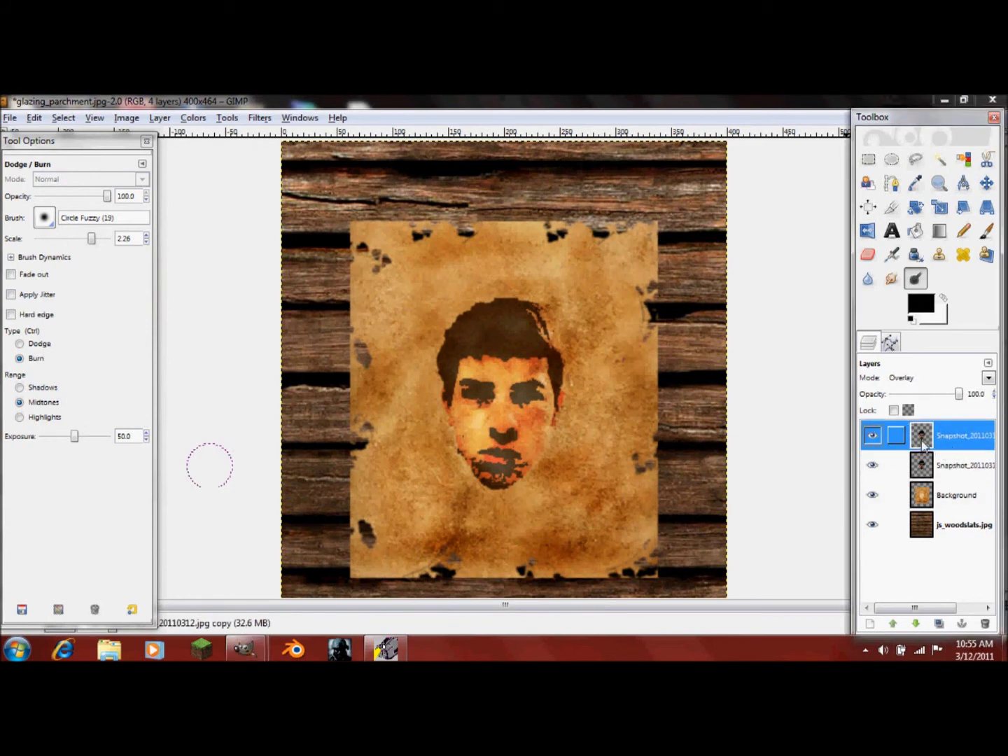
right_click(923, 443)
click(886, 446)
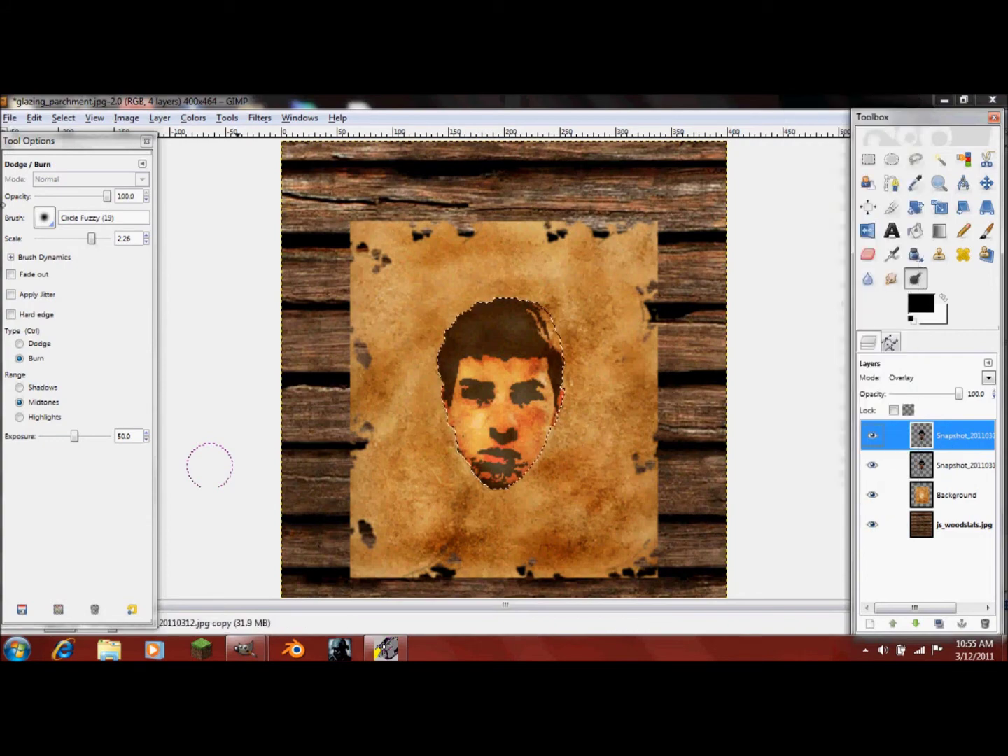
click(60, 117)
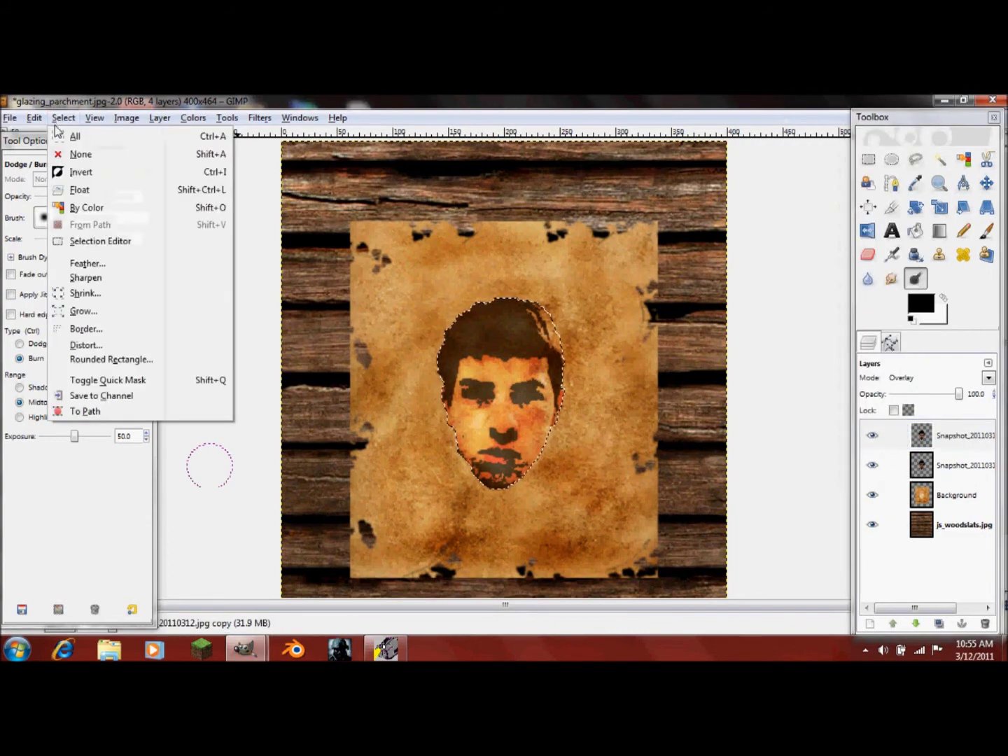
click(79, 266)
click(509, 429)
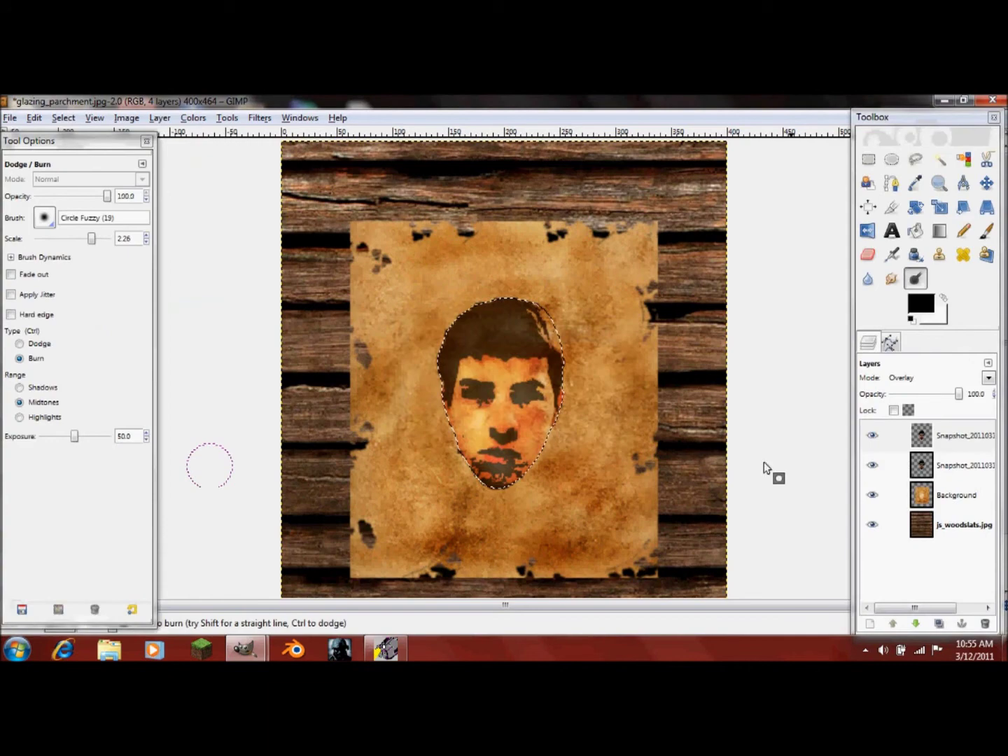
- Feather the head selection by 20 pixels with the lower head layer active and clear the selection
click(910, 465)
click(60, 118)
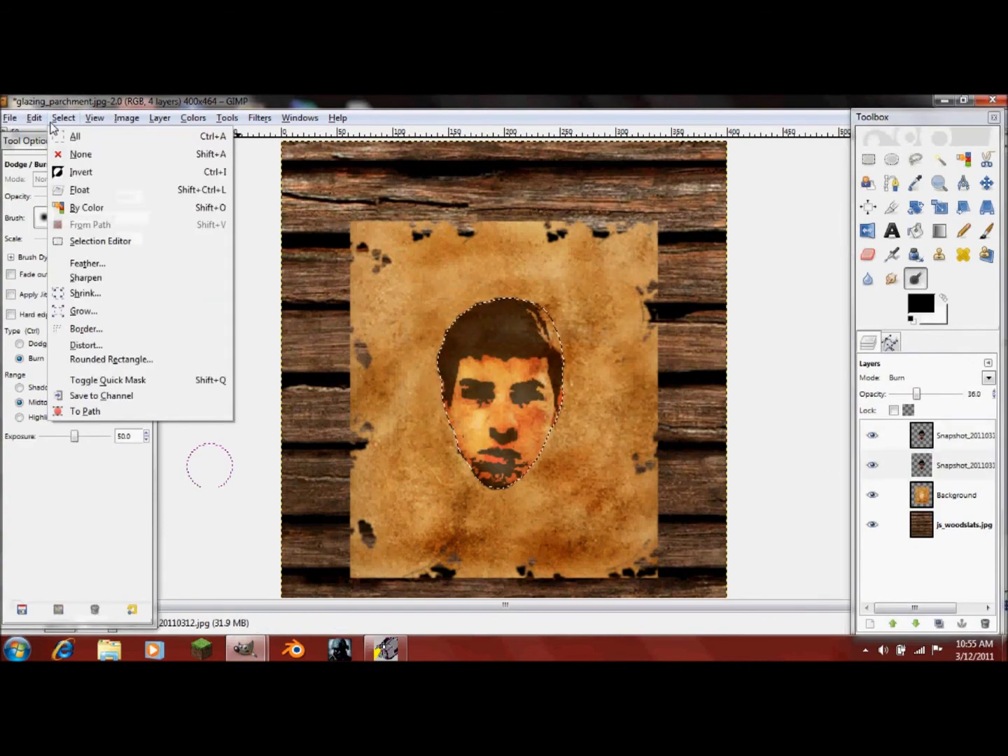
click(106, 267)
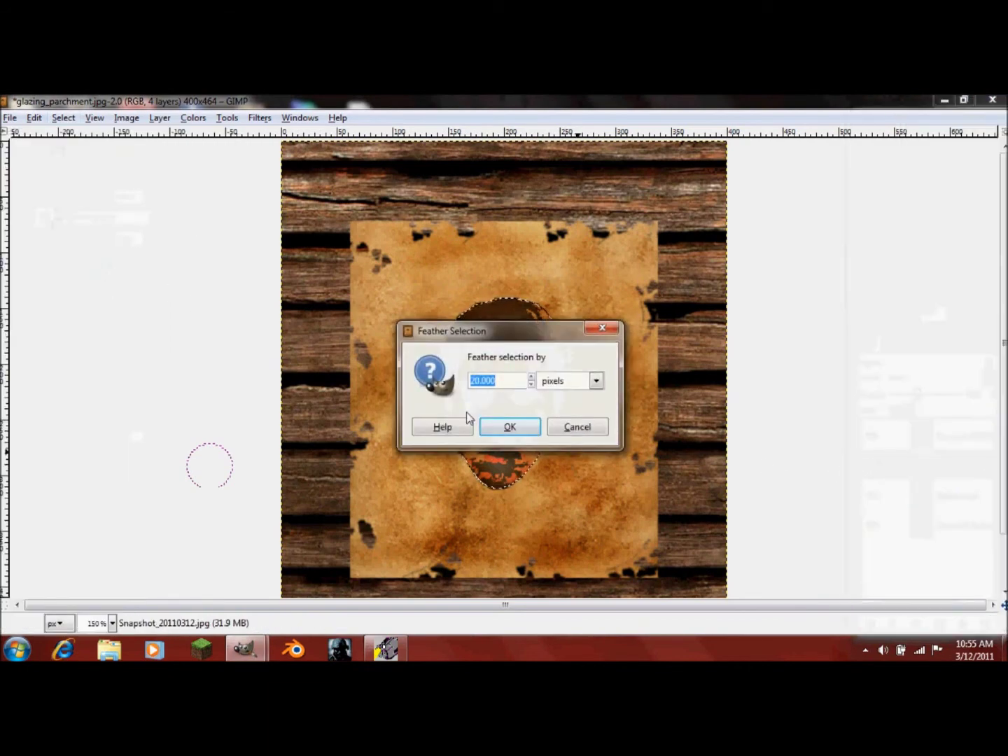
click(511, 427)
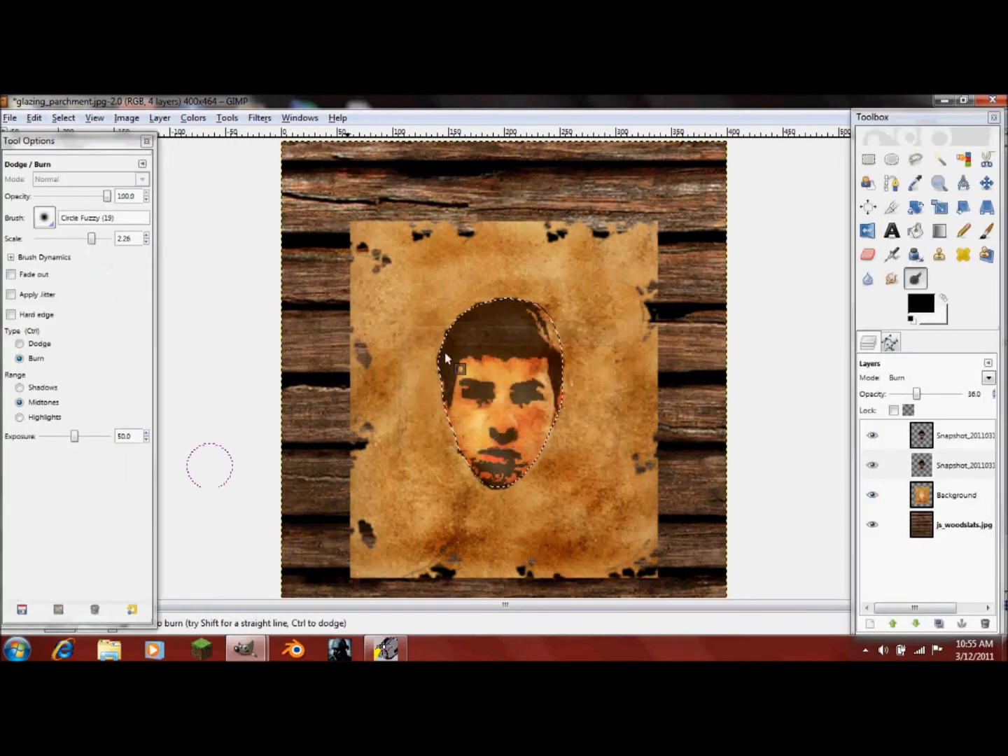
key(m)
click(63, 118)
click(79, 154)
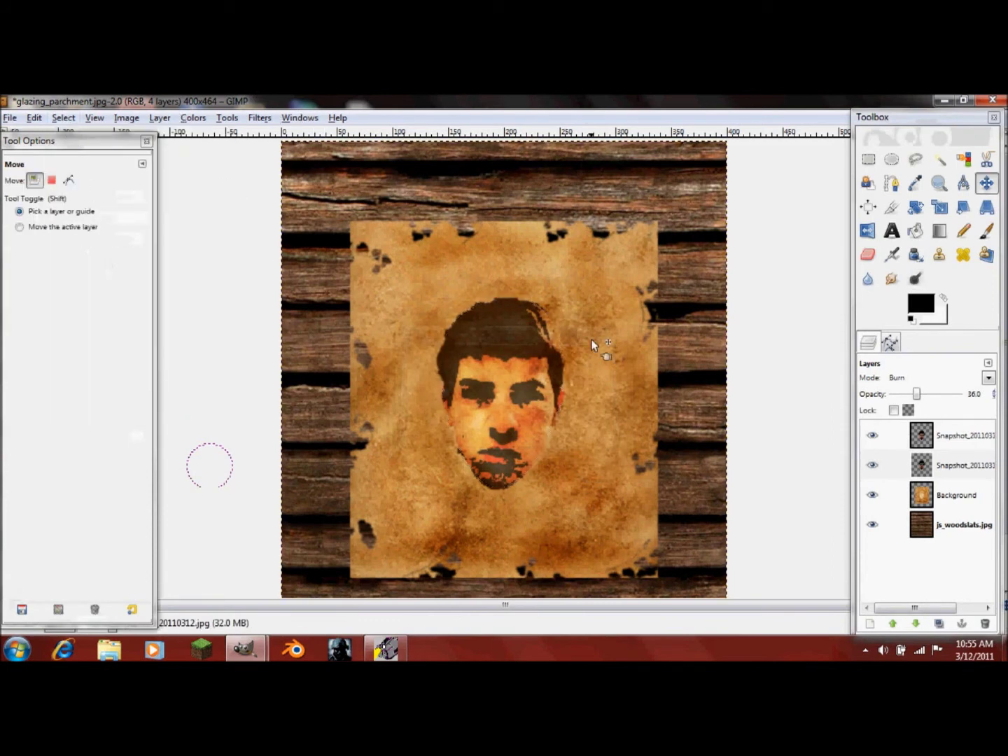
- Add the text "WANTED" on the parchment above the head, in a new layer over the upper head layer
click(951, 435)
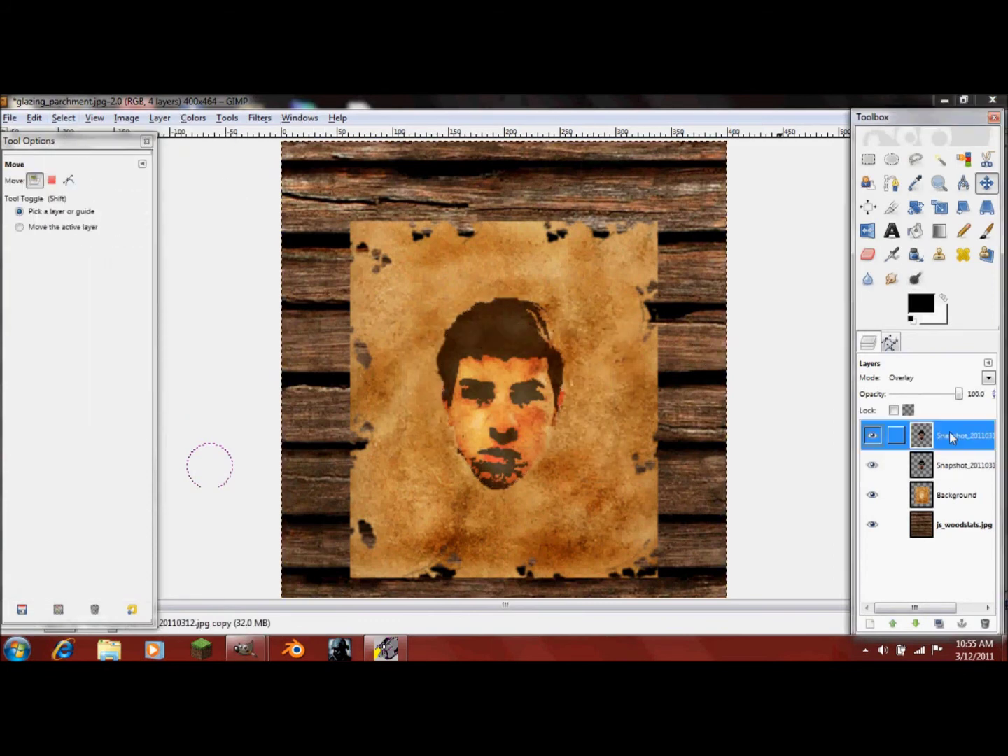
click(892, 232)
click(422, 256)
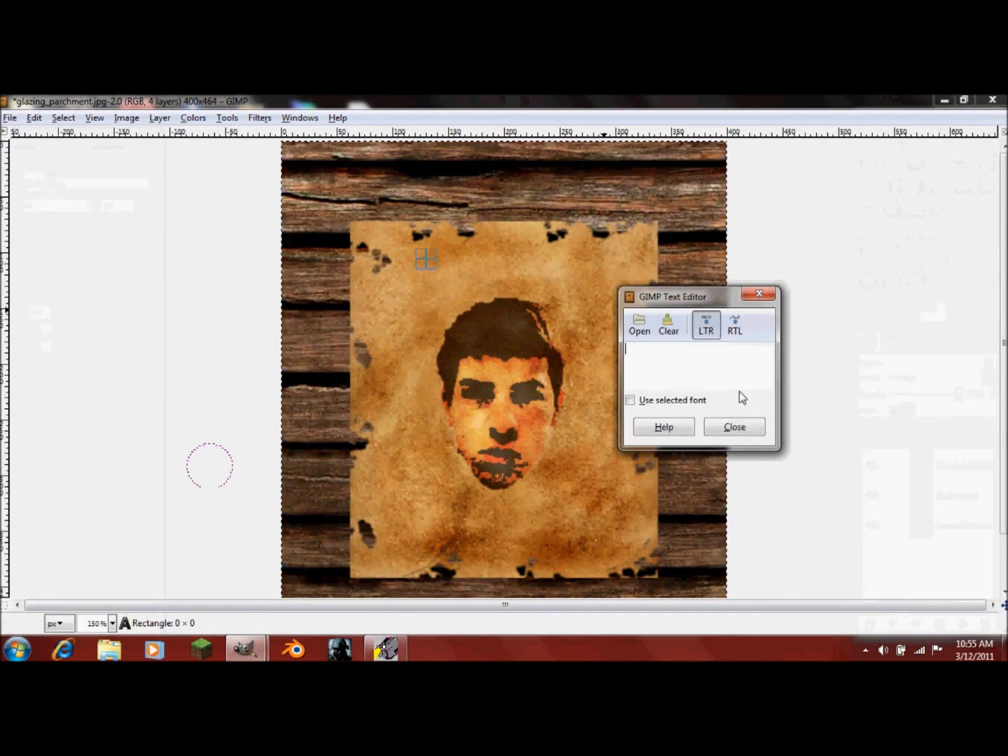
text(WANTED)
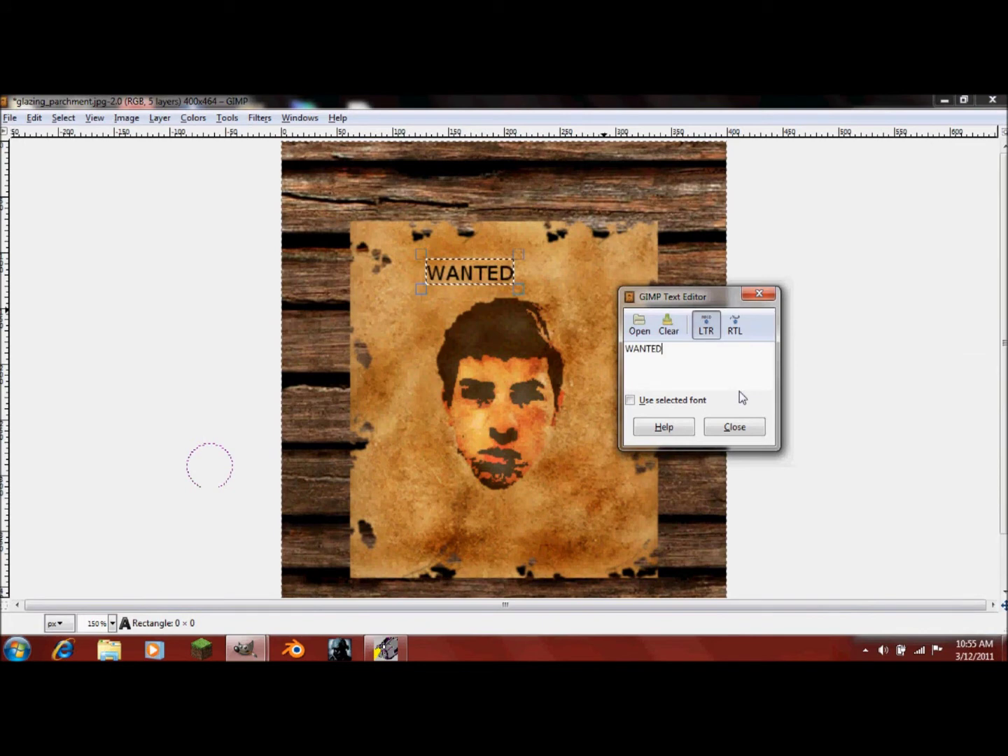
click(735, 426)
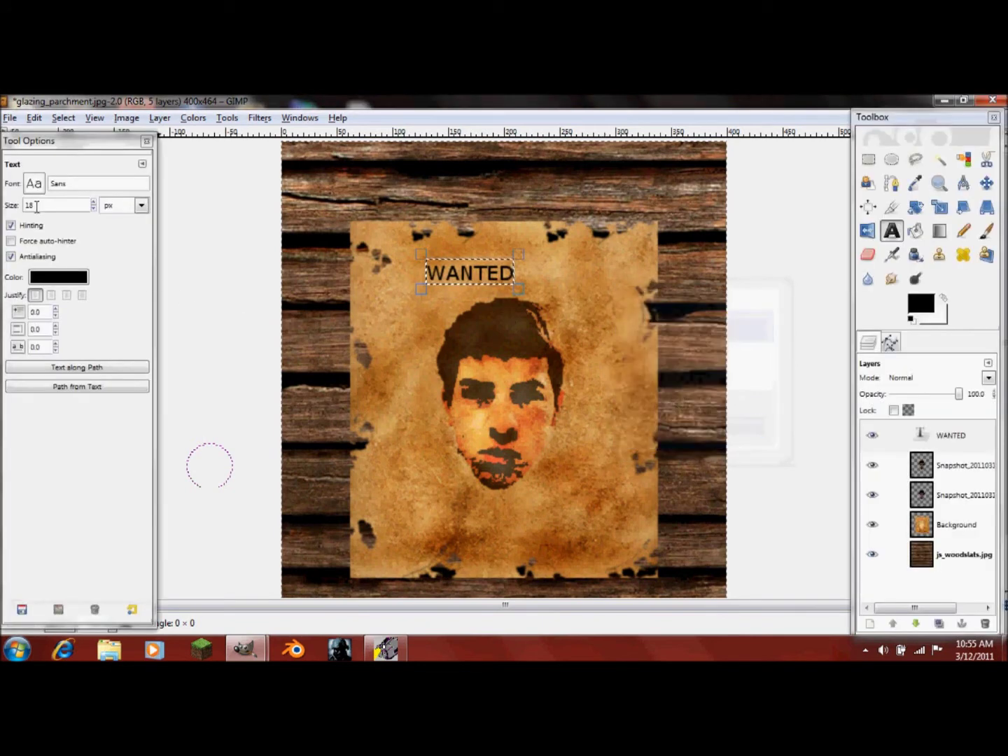
- Set the WANTED text's font to Stencil and its size to 50 px
click(35, 183)
scroll(63, 350, down, 8)
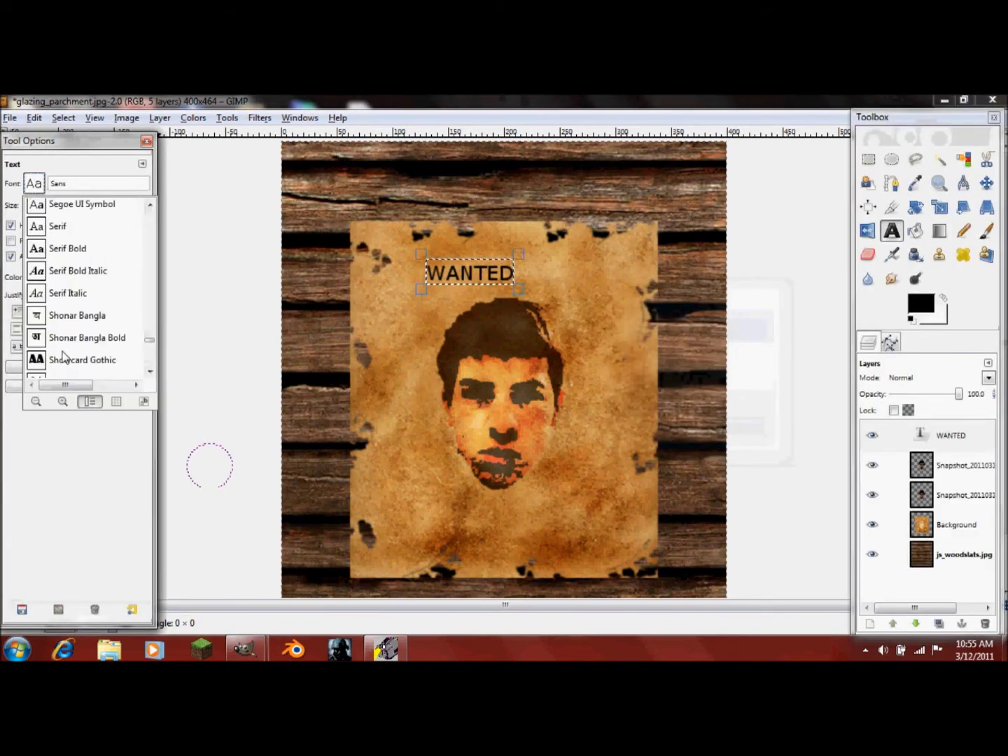
scroll(63, 349, down, 5)
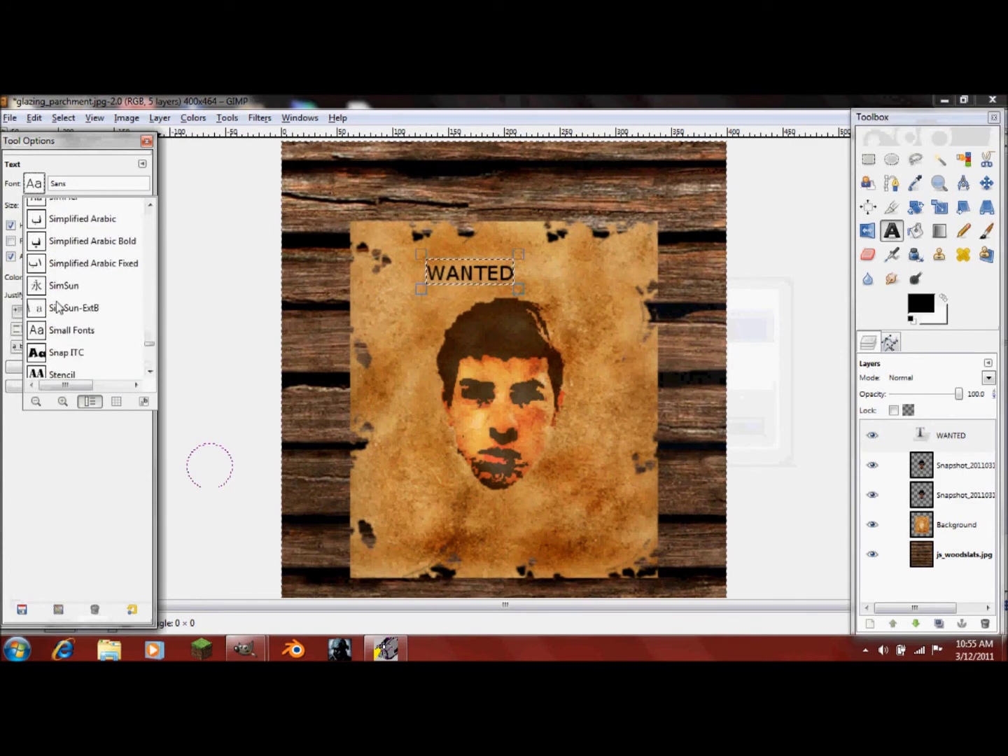
click(65, 284)
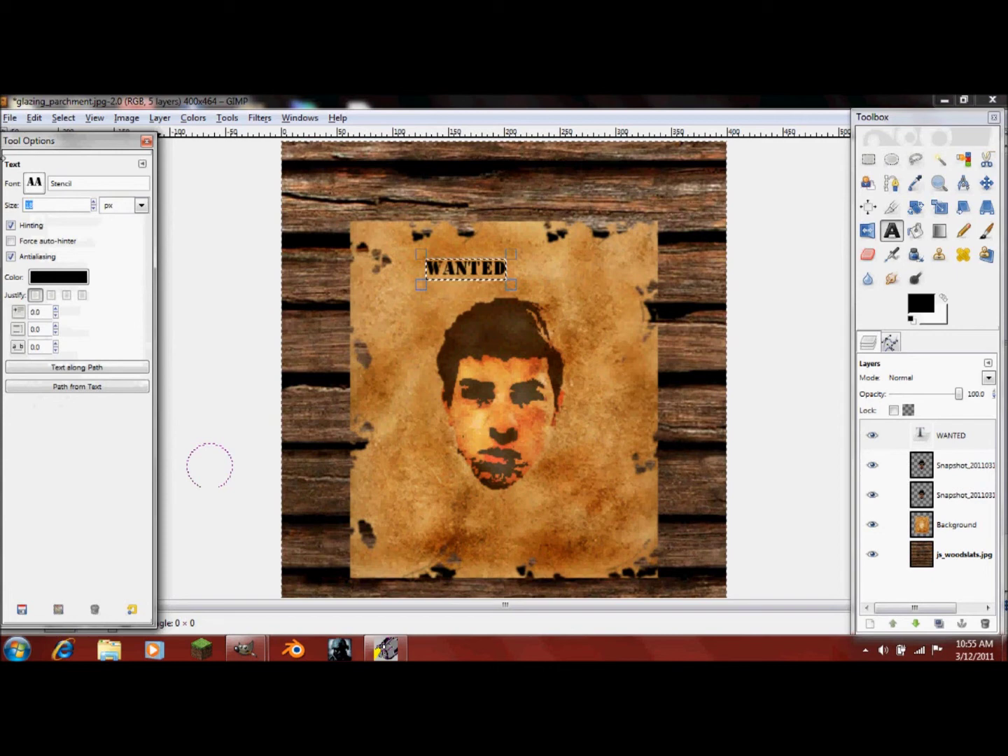
key(Return)
key(Tab)
- Position the WANTED text centrally between the parchment's top edge and the head
click(522, 272)
click(731, 424)
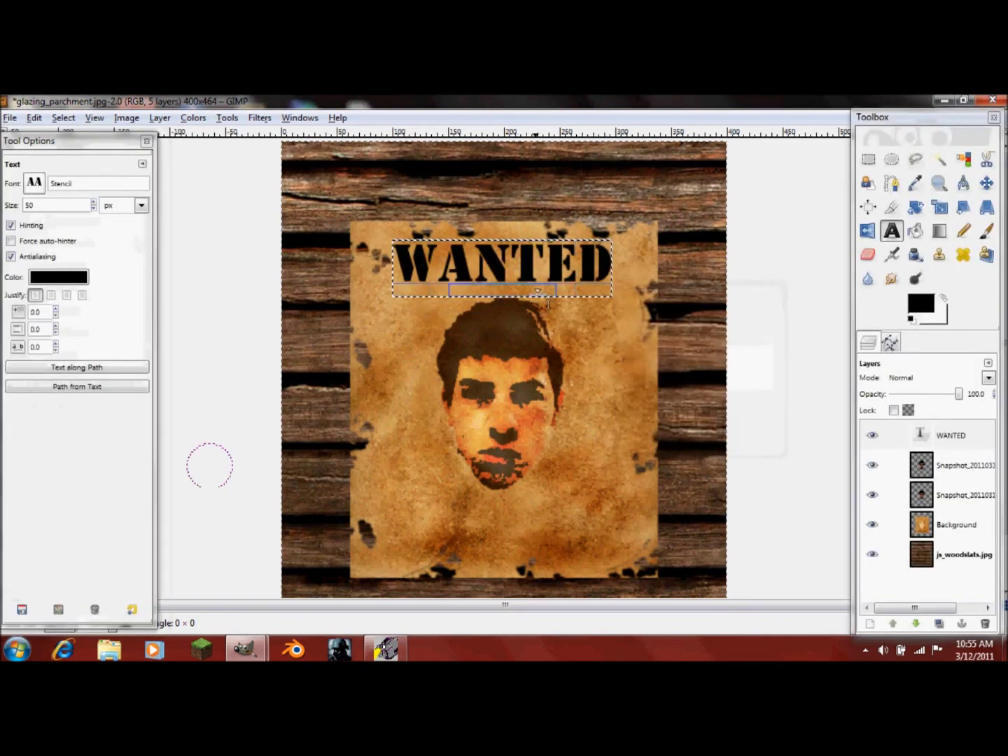
click(523, 275)
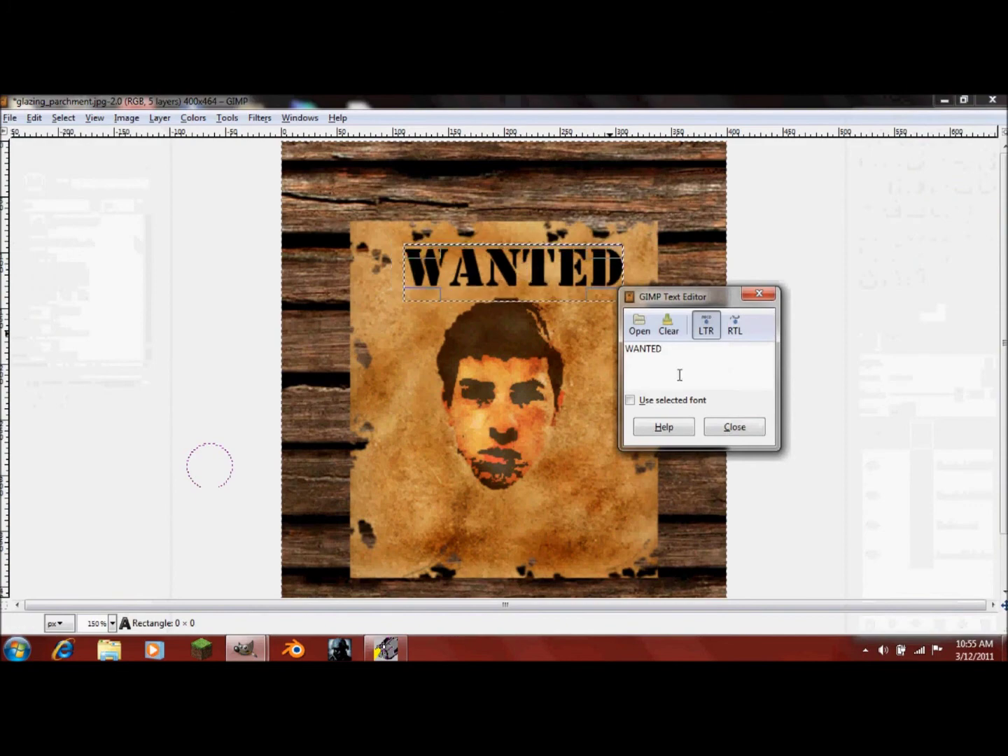
click(762, 428)
click(515, 259)
click(744, 429)
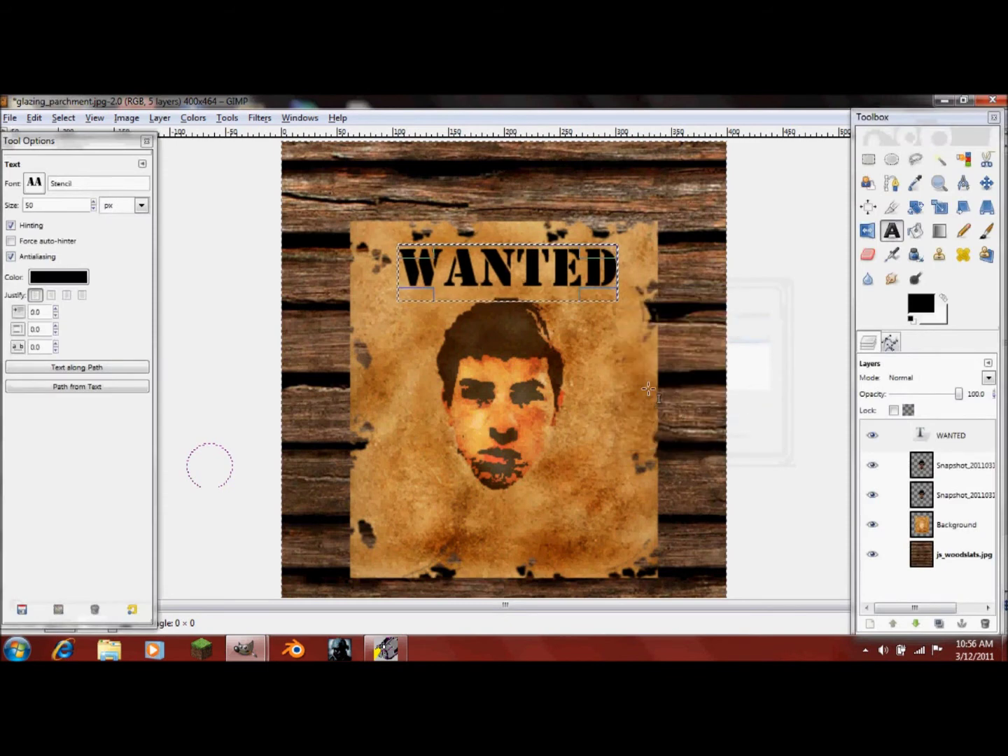
click(930, 436)
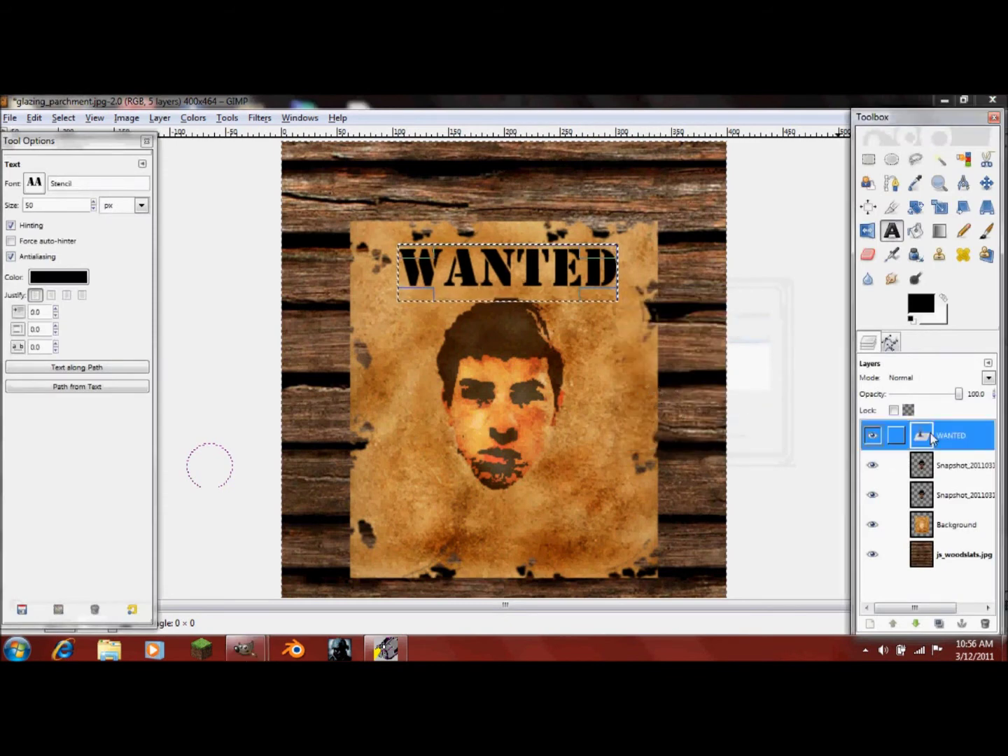
right_click(930, 437)
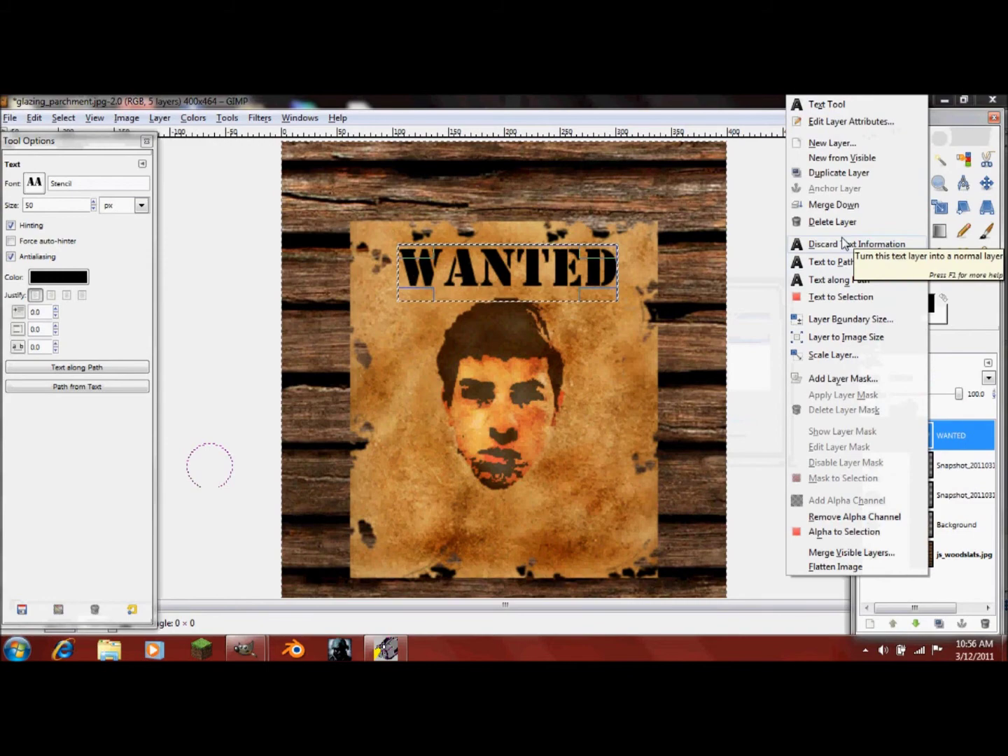
click(553, 275)
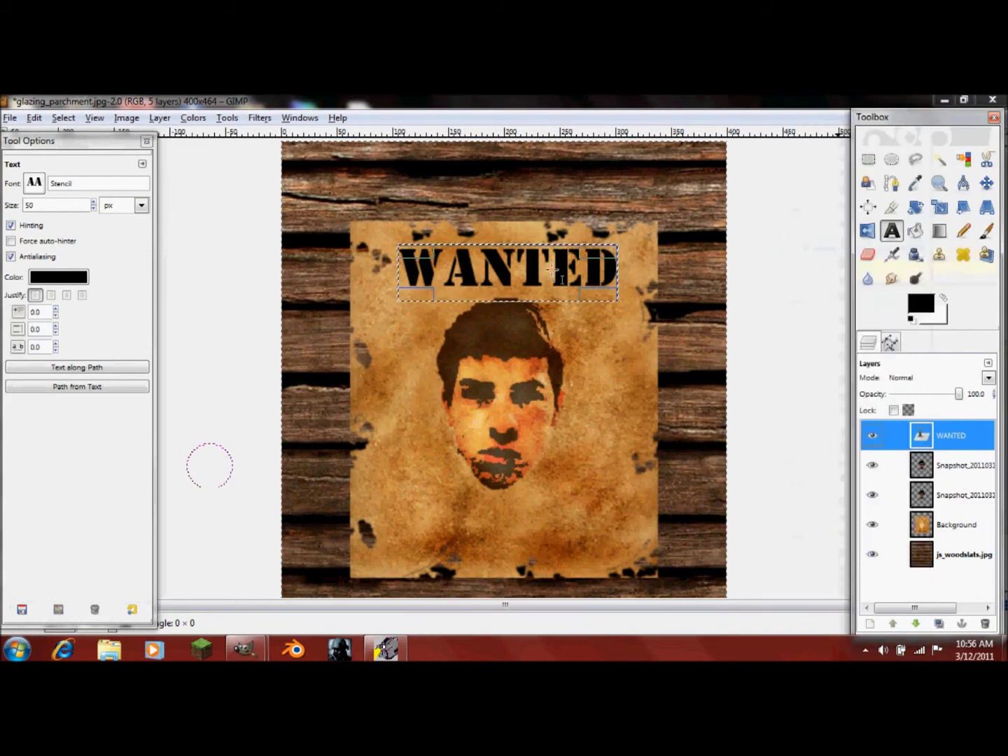
- Move the WANTED text slightly higher, closer to the parchment's top edge
key(Tab)
click(501, 265)
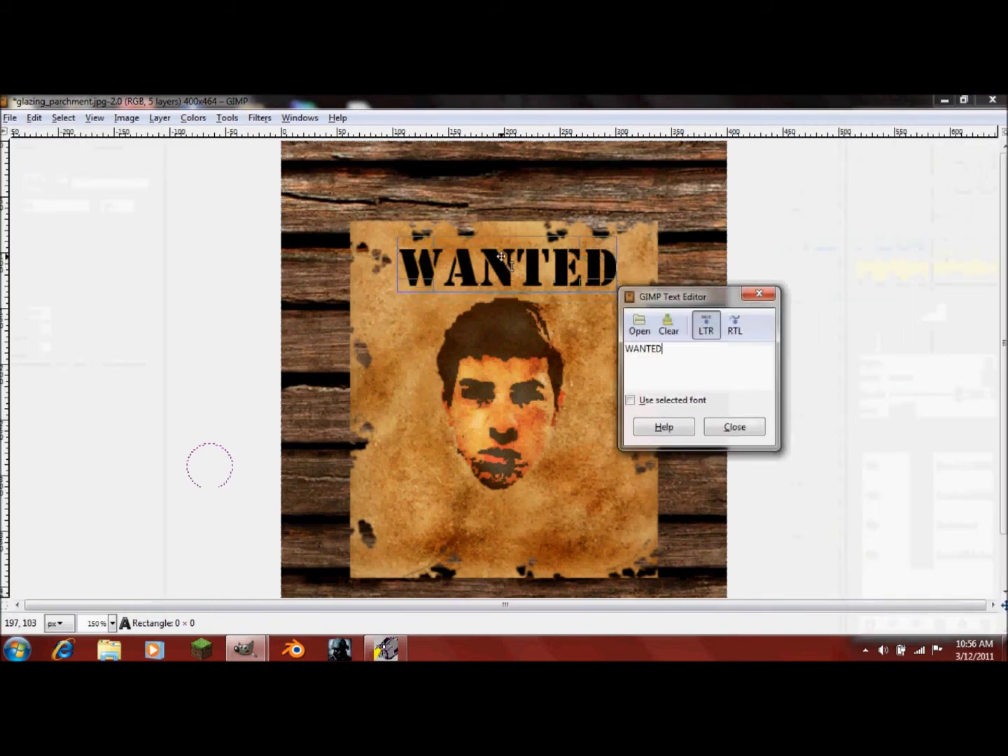
click(734, 427)
key(Tab)
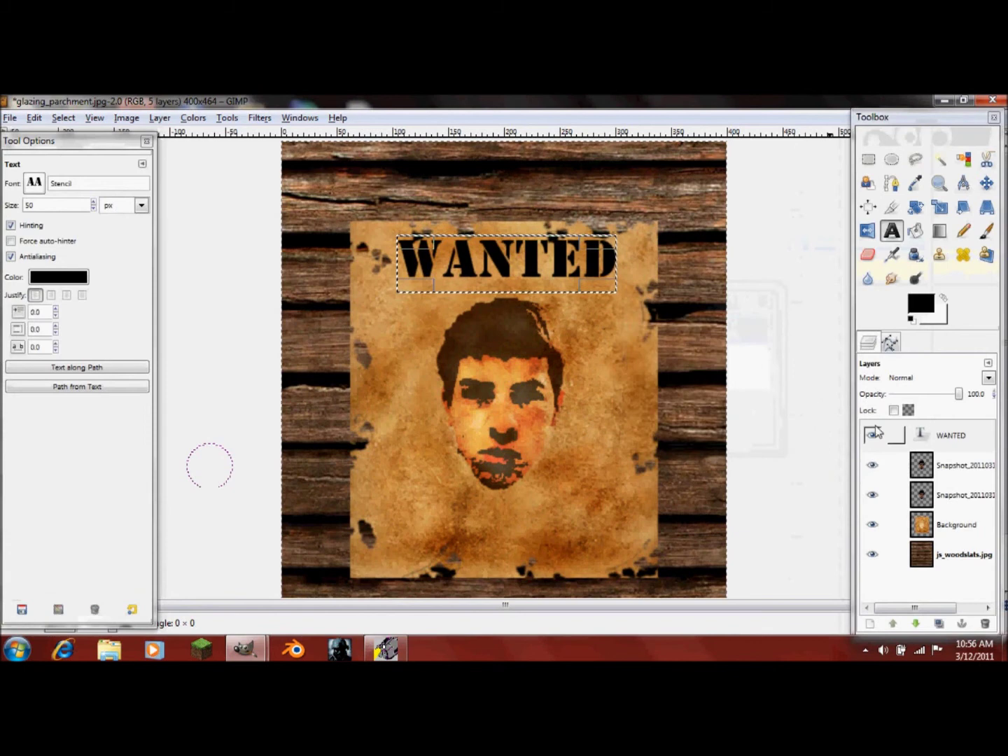
- Discard the text information of the WANTED layer to turn it into a normal layer
click(923, 448)
right_click(923, 441)
click(809, 242)
- Duplicate the WANTED layer and set the upper copy's blend mode to Overlay
click(934, 448)
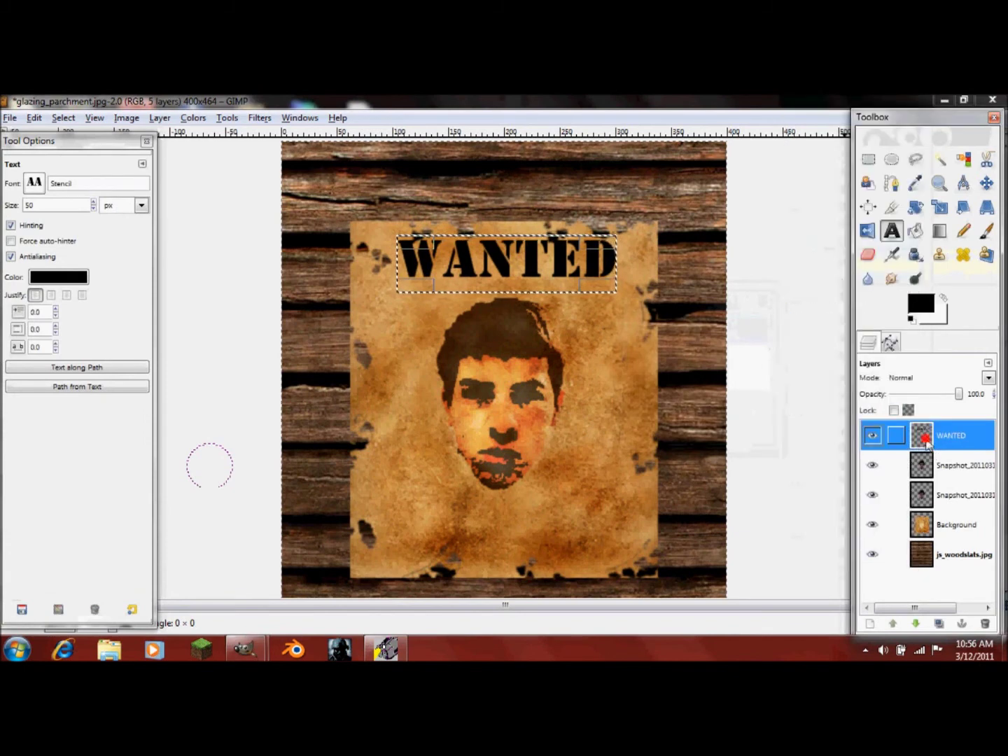
click(938, 623)
click(952, 438)
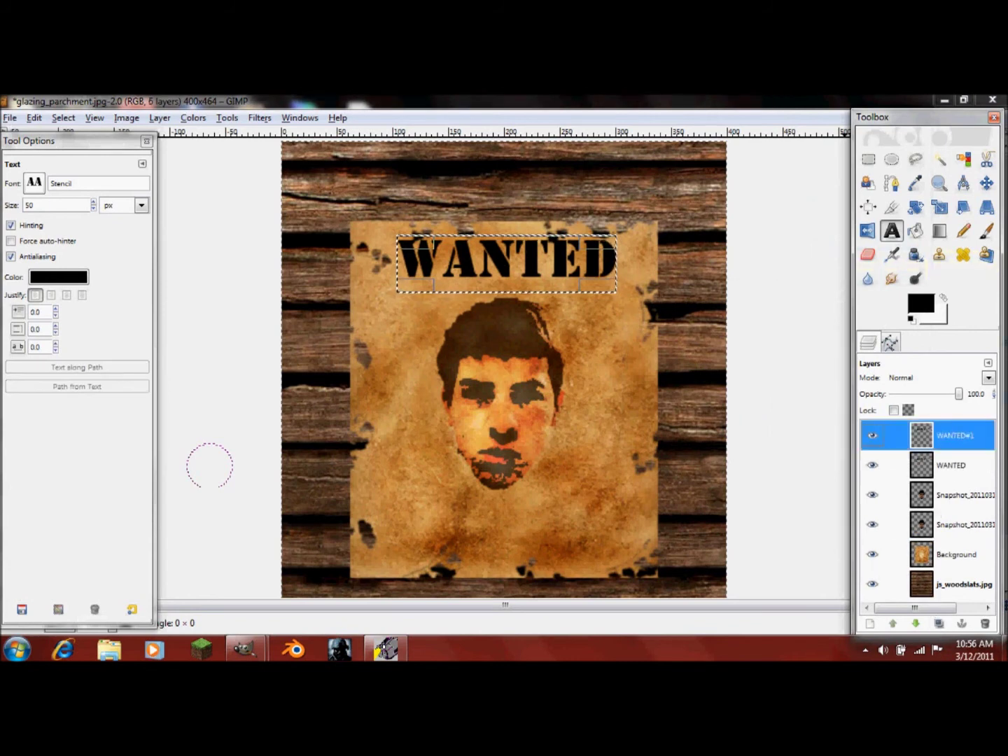
click(988, 378)
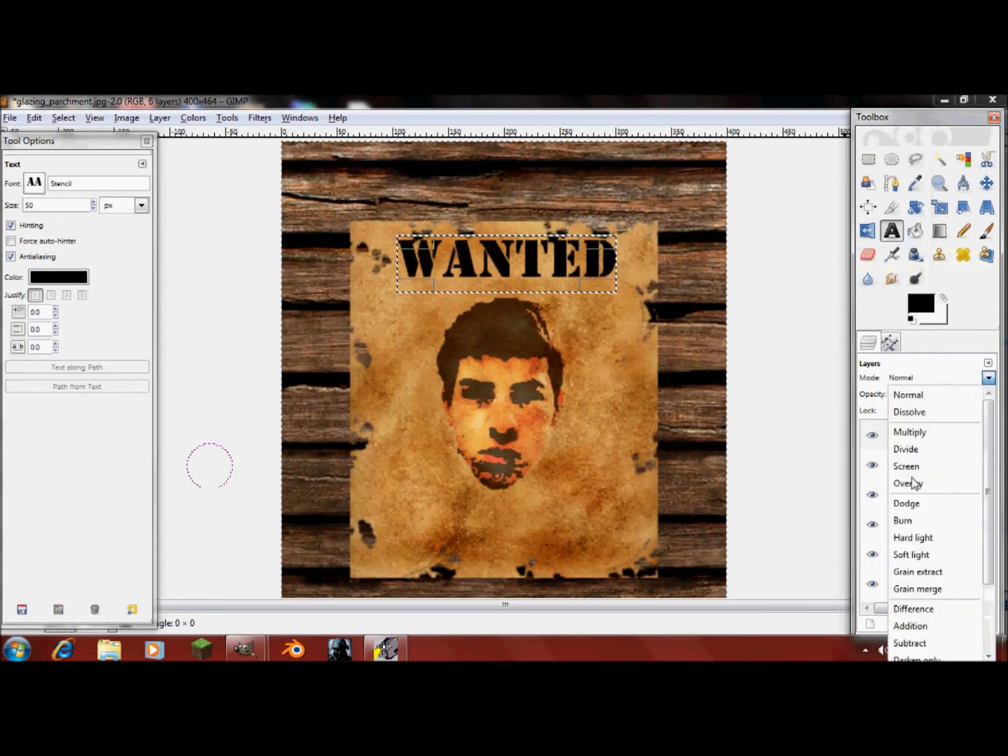
click(912, 483)
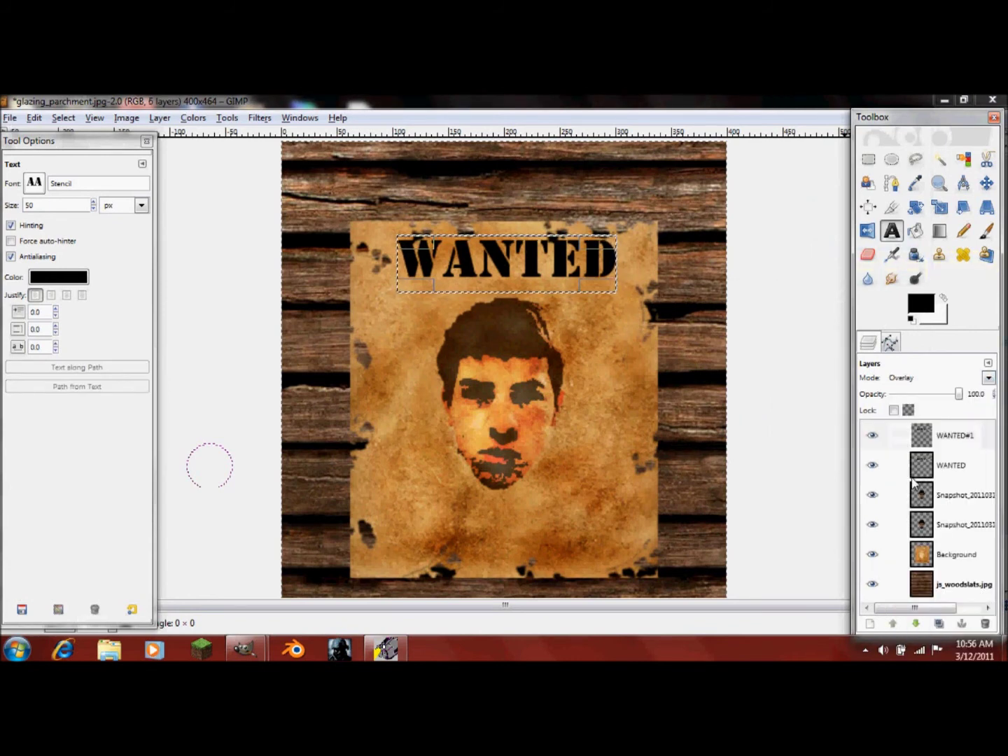
- Set the lower WANTED layer's blend mode to Overlay and duplicate that layer
click(922, 465)
click(988, 379)
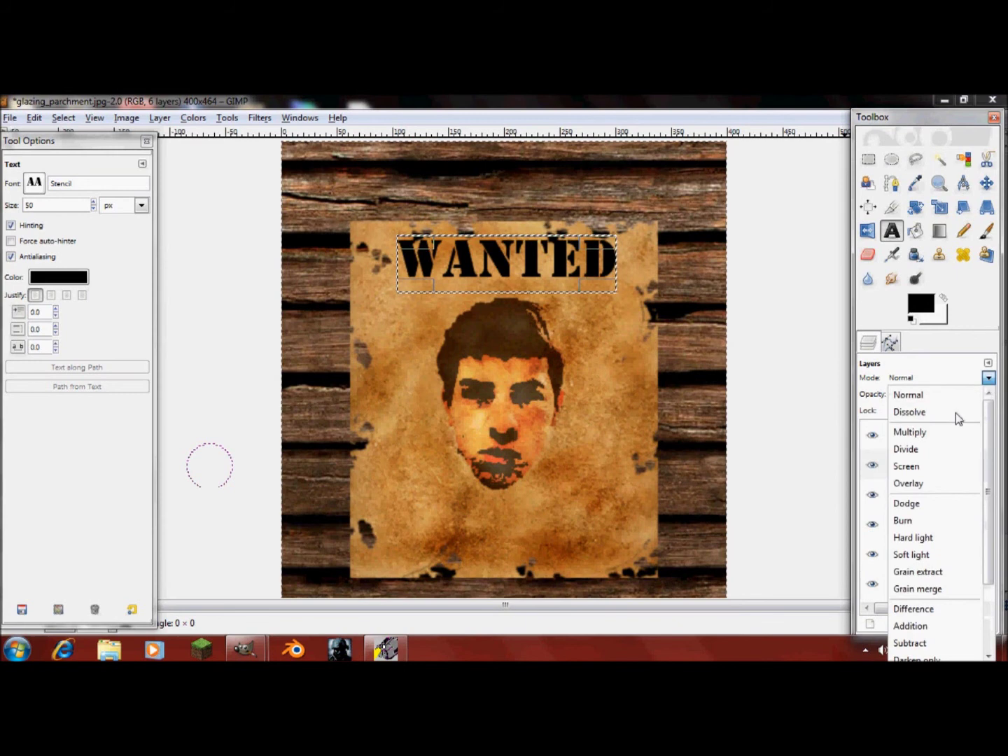
click(921, 484)
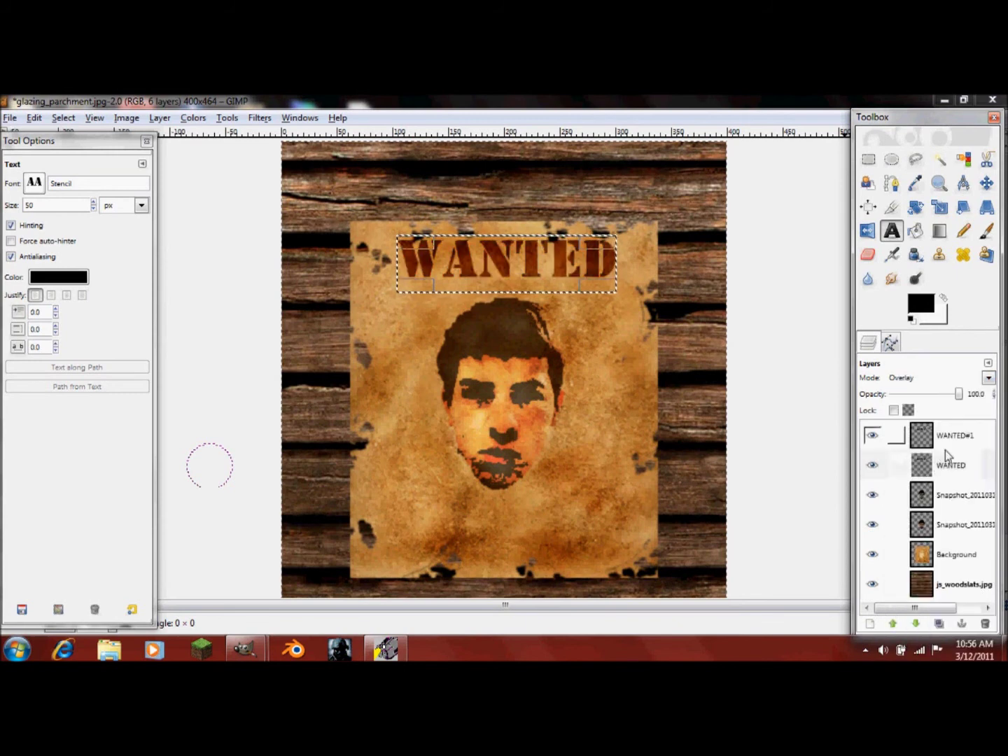
click(946, 626)
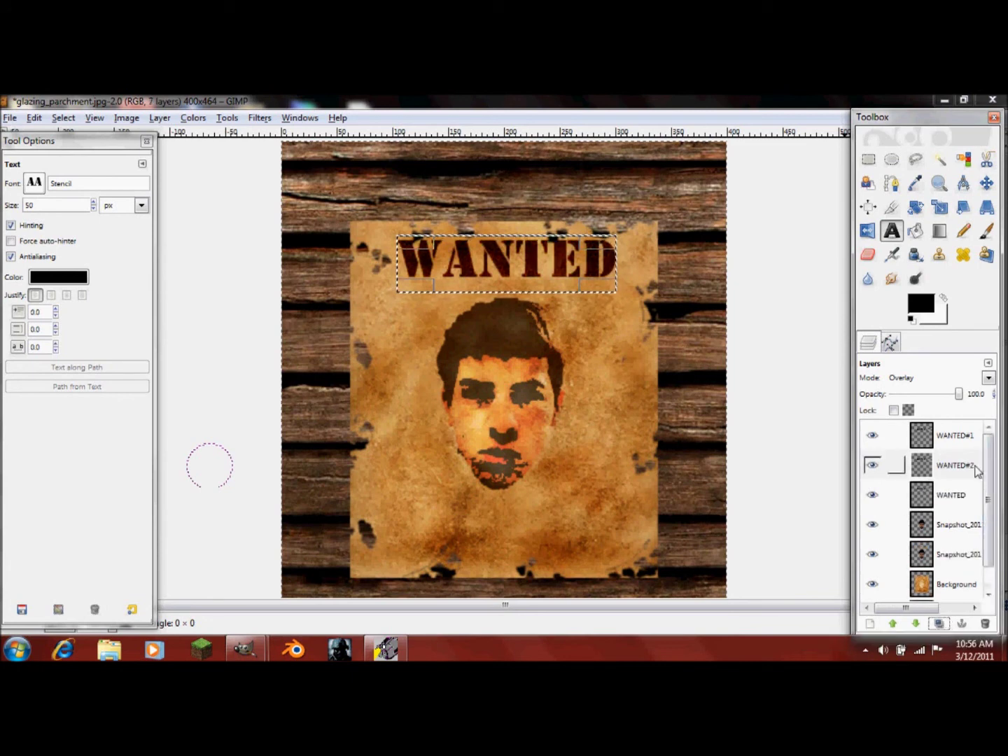
- Add the Stencil text "DEAD OR ALIVE" above the WANTED layers, starting just below the title
click(956, 447)
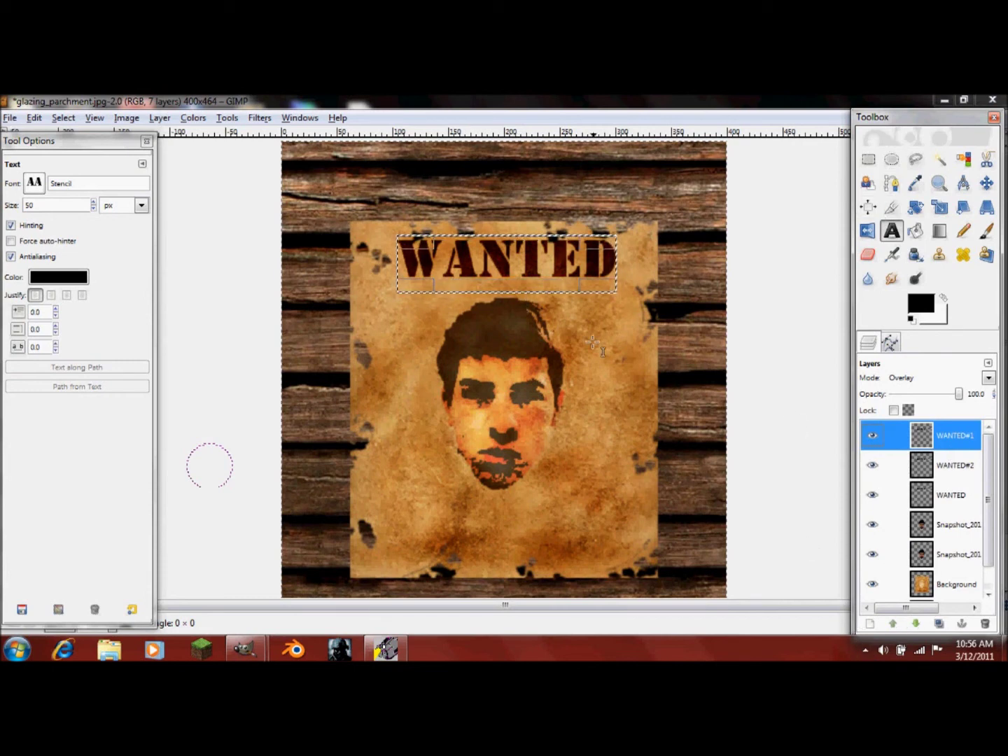
click(524, 299)
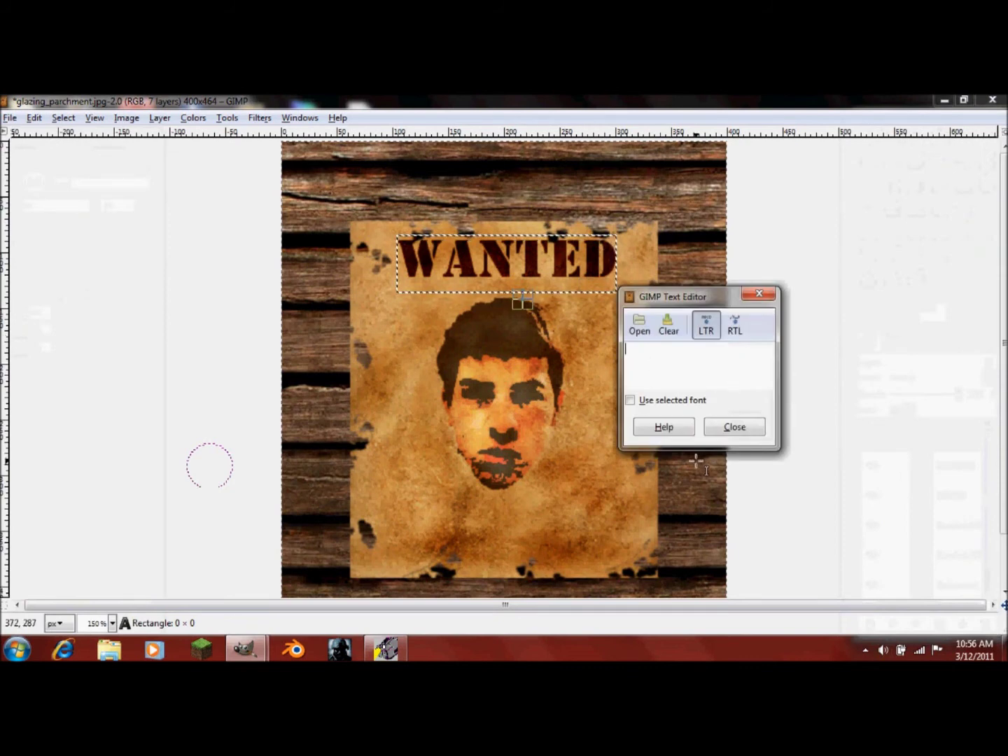
text(DEAD O)
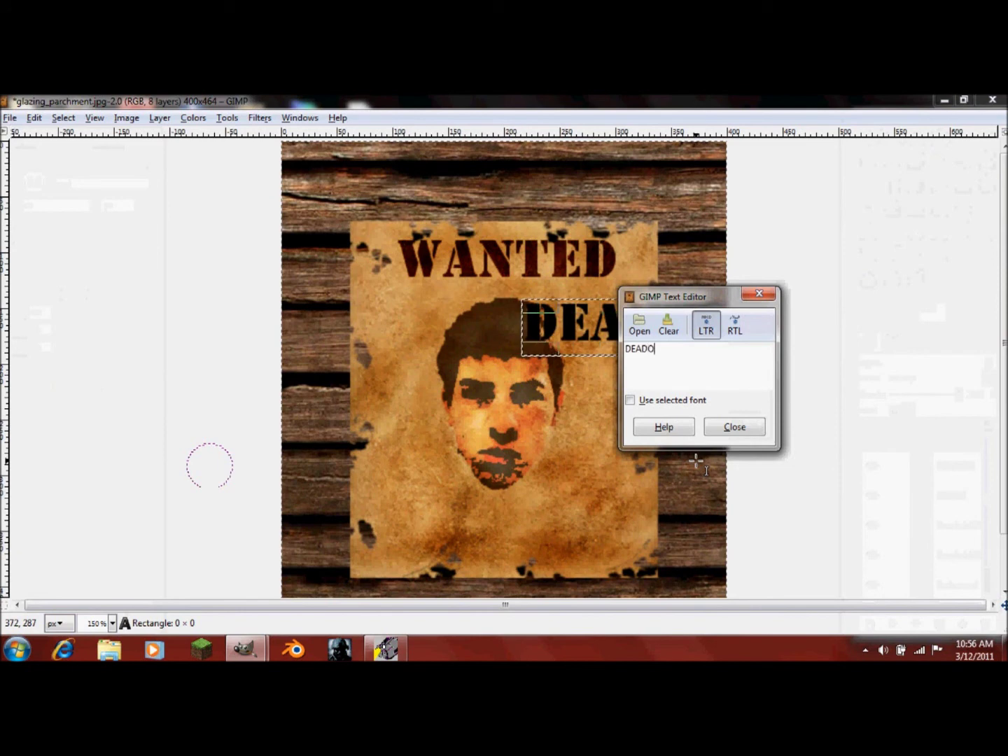
text(R ALIVE)
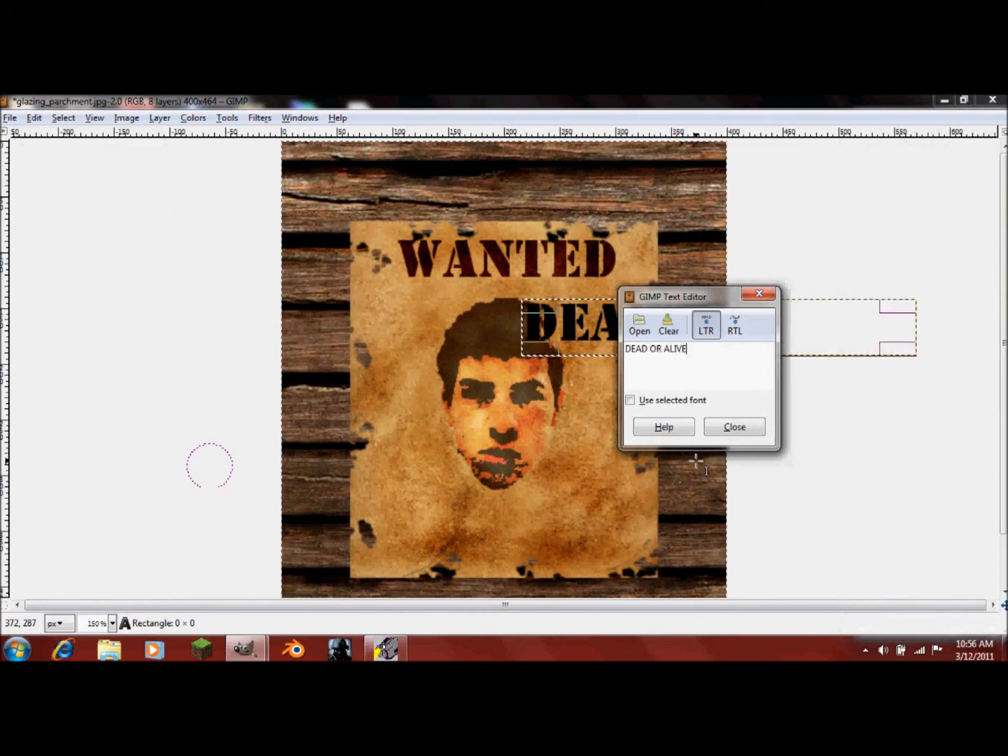
click(734, 427)
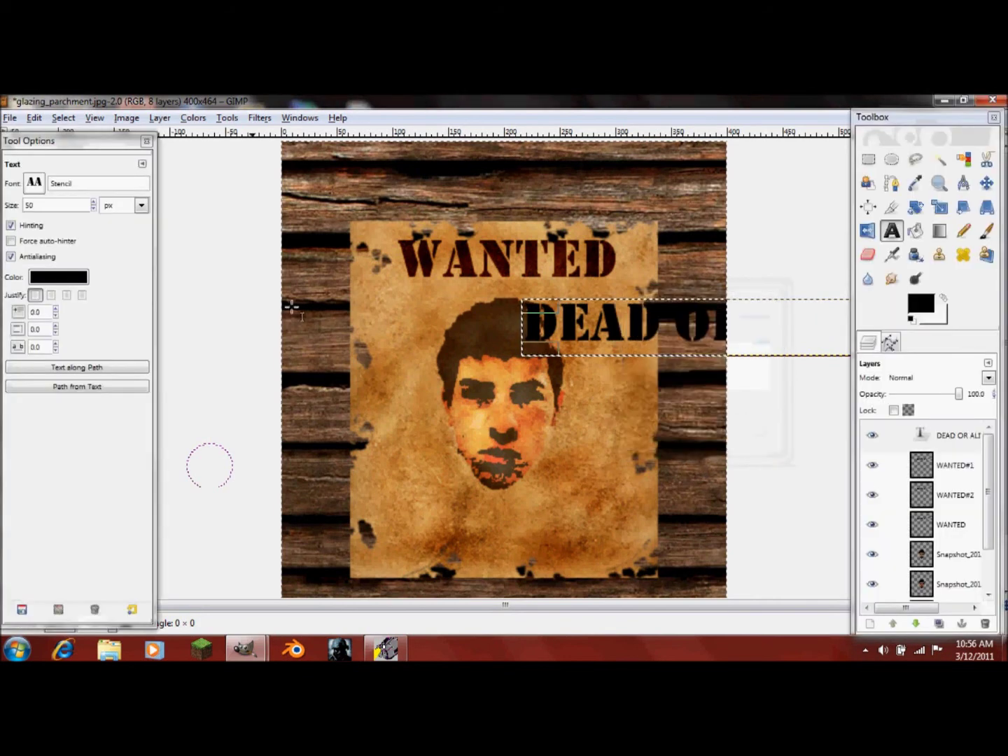
- Set the DEAD OR ALIVE text's size to 20 px and move it directly beneath the right part of WANTED
double_click(59, 202)
text(18)
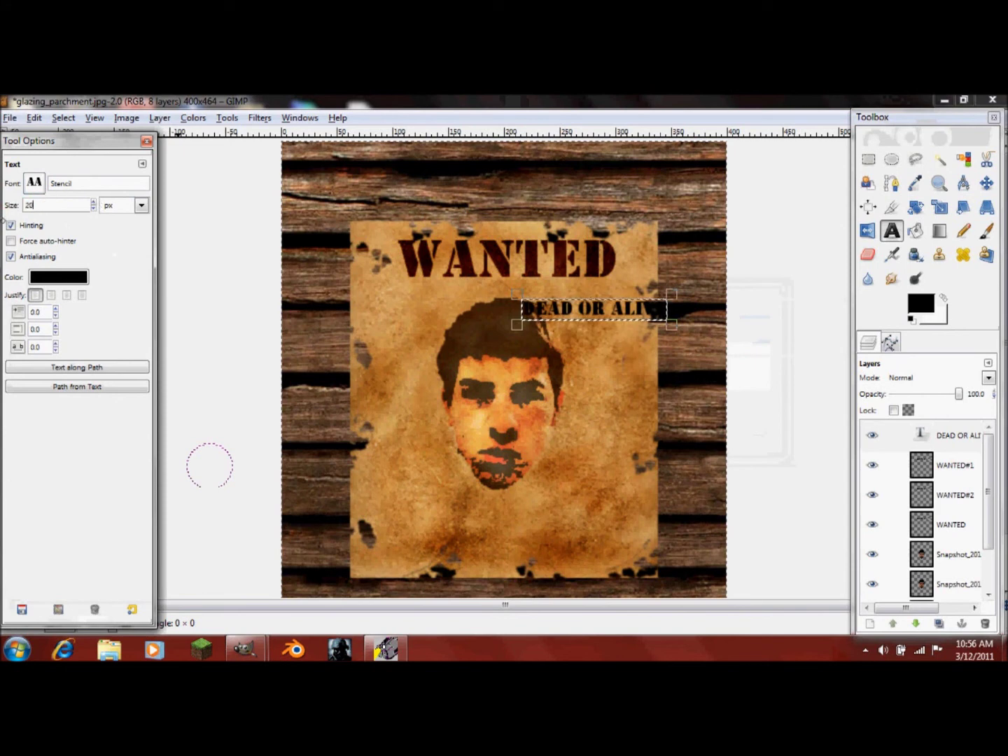
key(Tab)
click(531, 288)
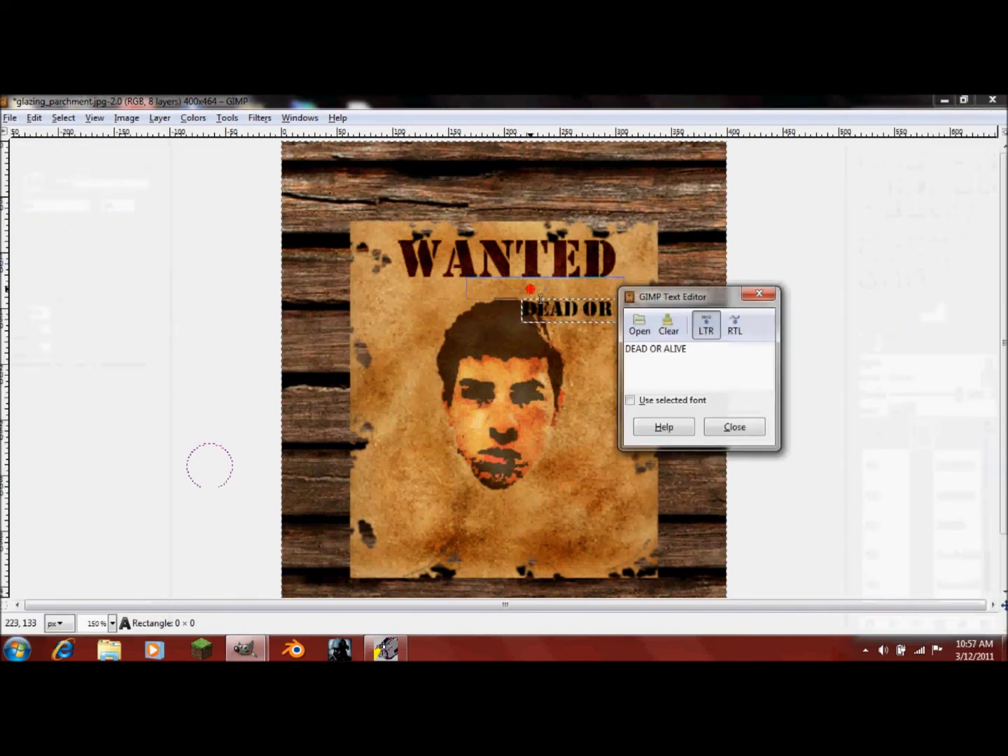
key(Tab)
click(716, 430)
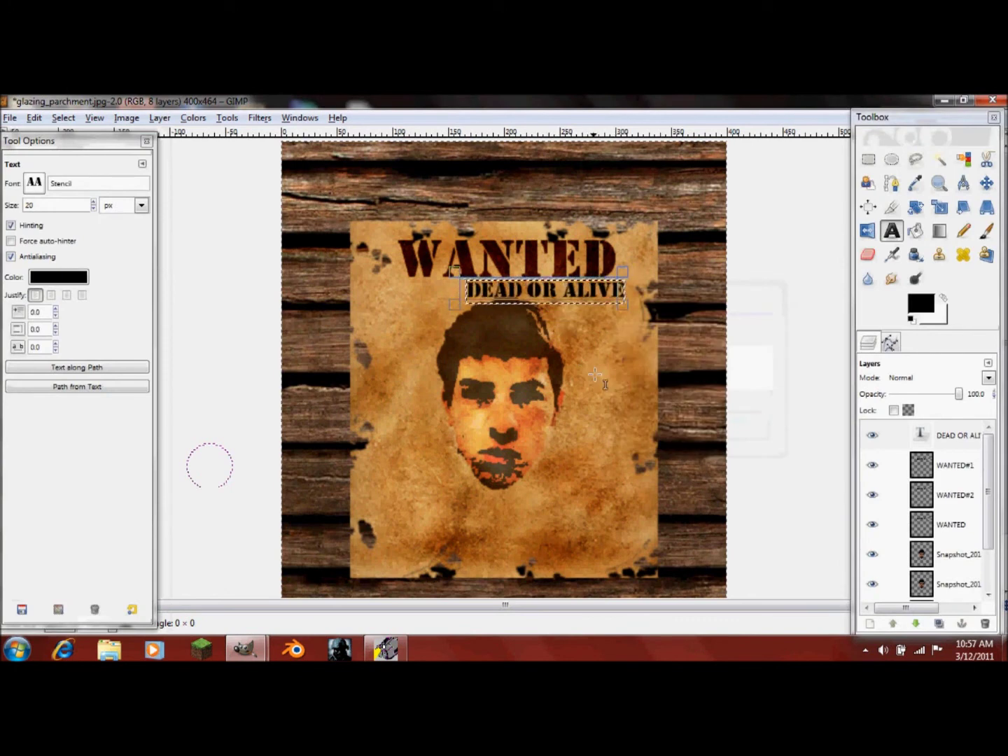
- Discard the text information of the DEAD OR ALIVE layer
right_click(951, 436)
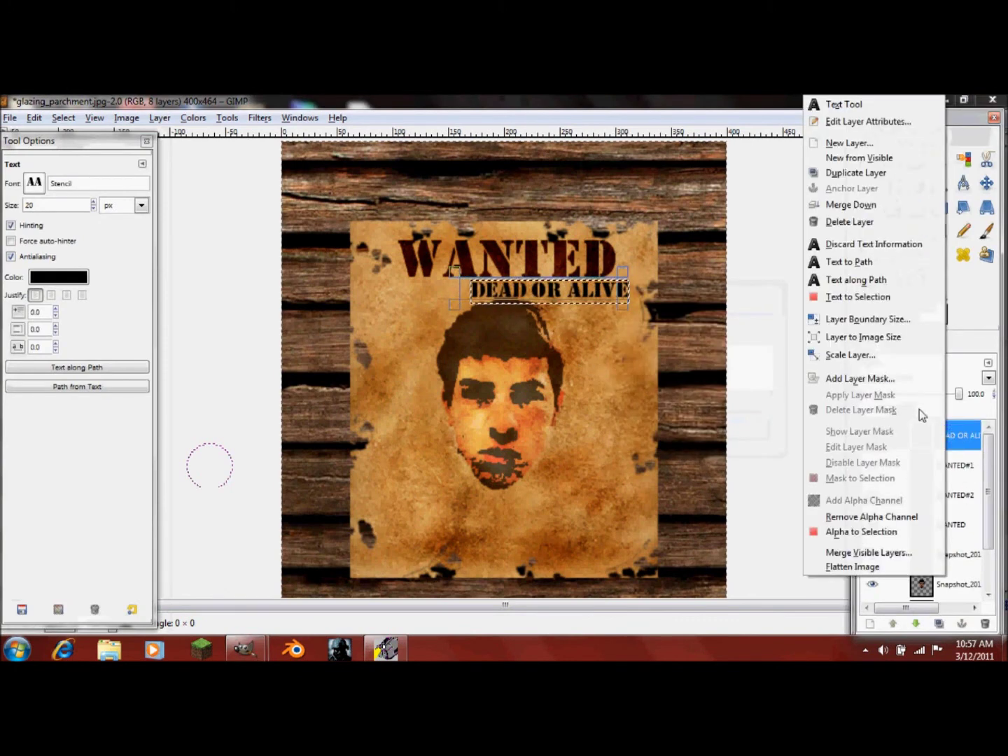
click(860, 246)
- Set the DEAD OR ALIVE layer's blend mode to Overlay and duplicate the layer
click(987, 377)
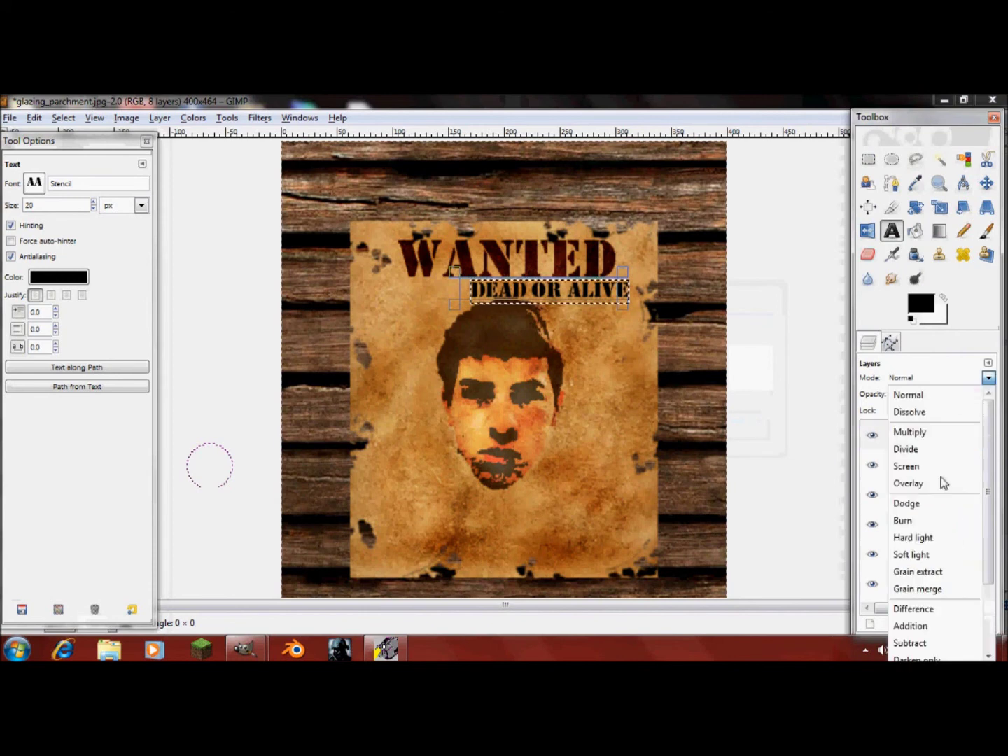
click(909, 483)
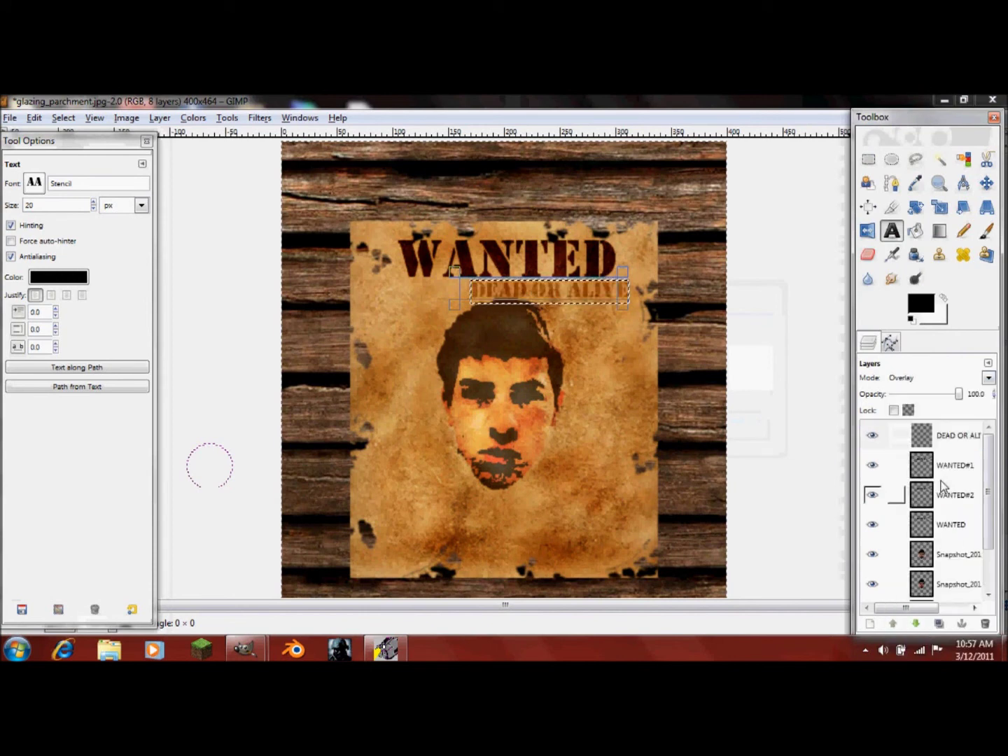
click(938, 623)
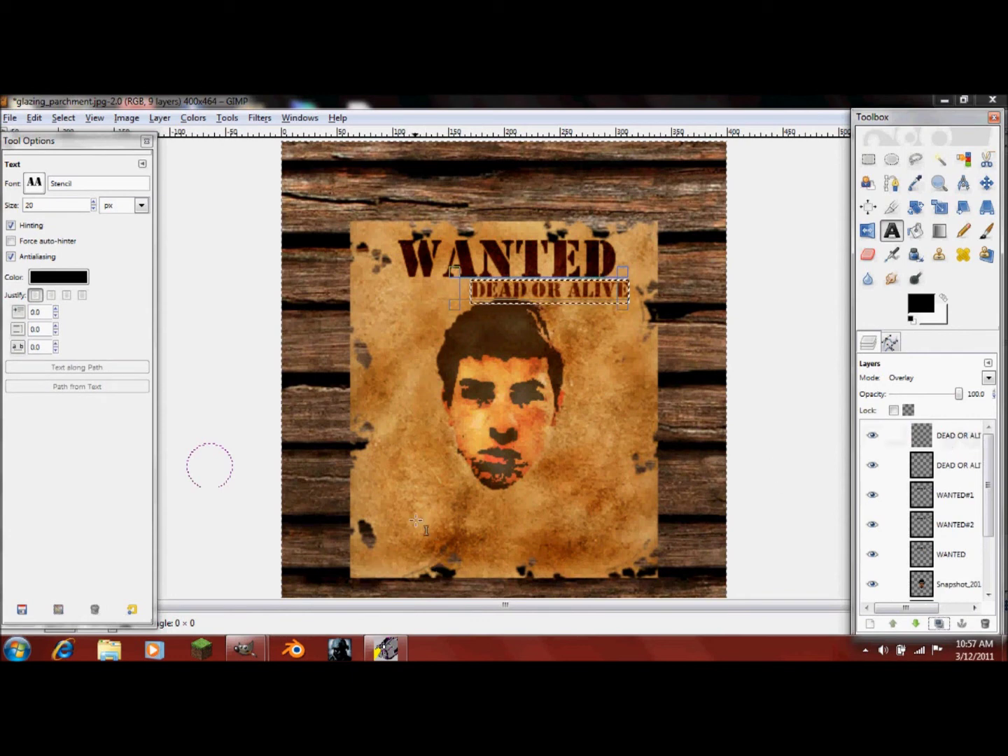
- Add the Stencil text "$10,000 reward" on the parchment below the head
key(Tab)
click(393, 511)
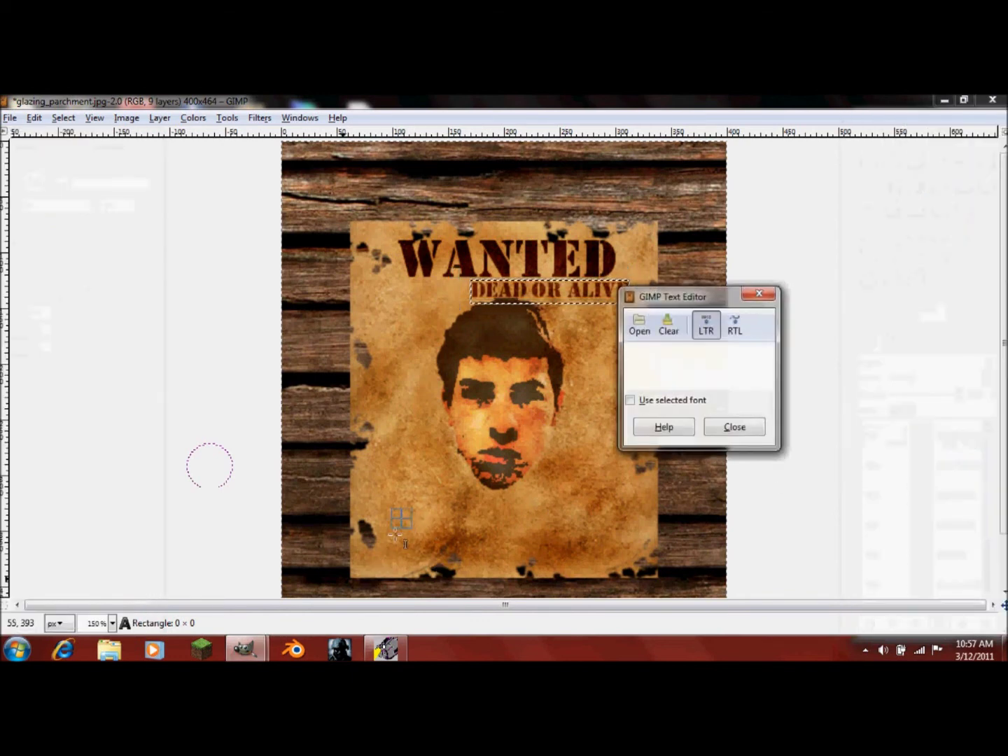
mouse_move(255, 652)
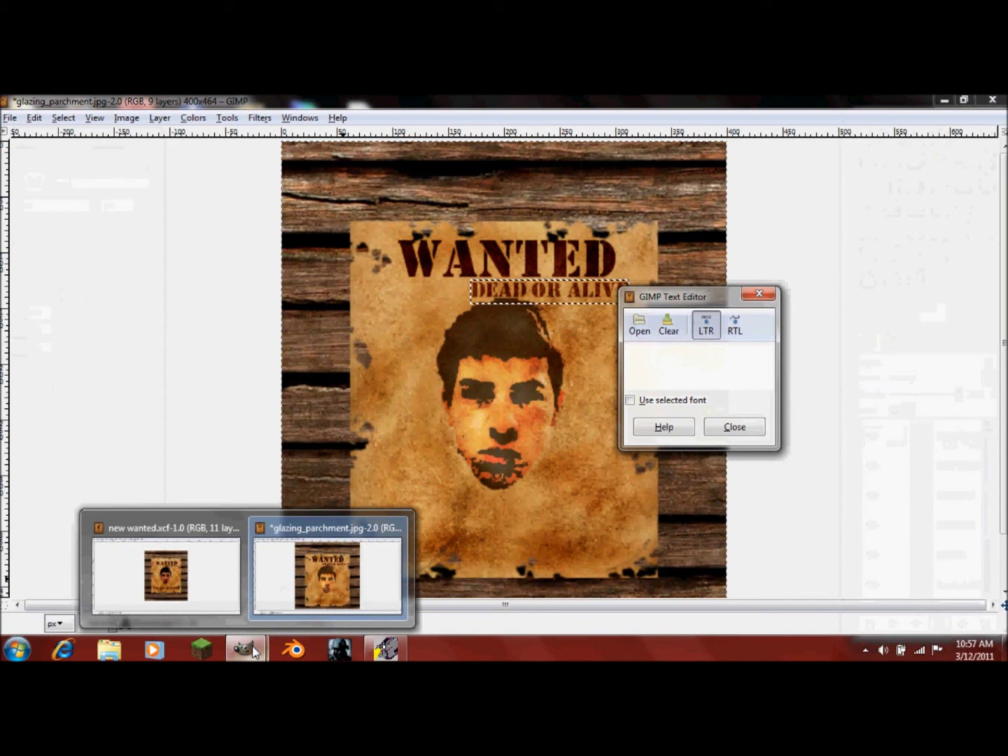
click(255, 651)
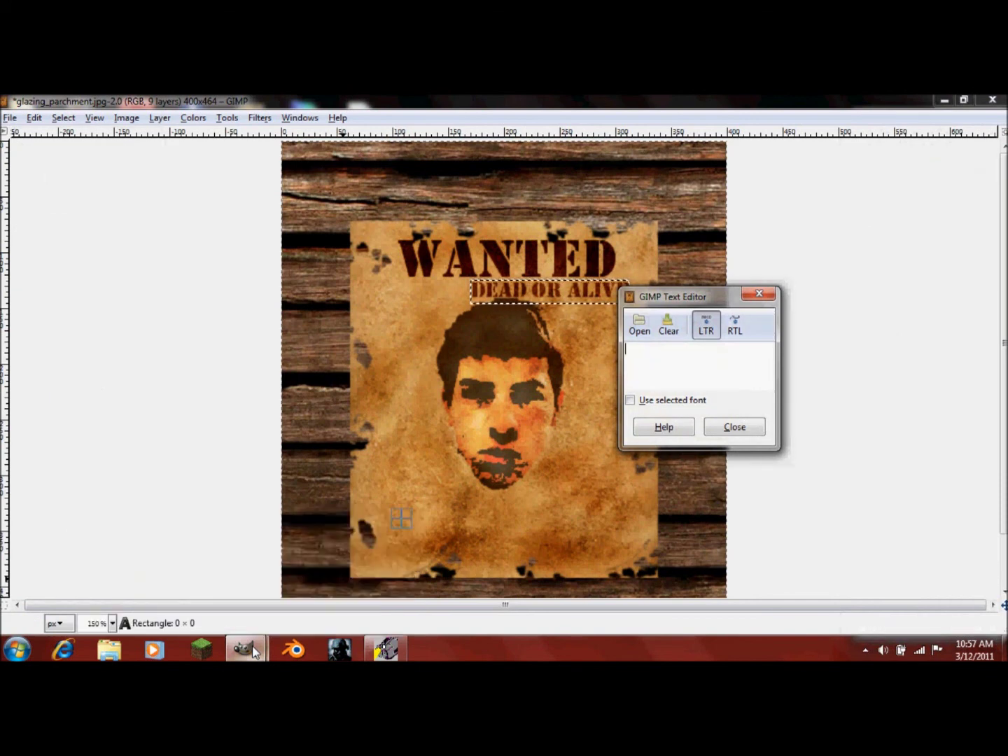
text($)
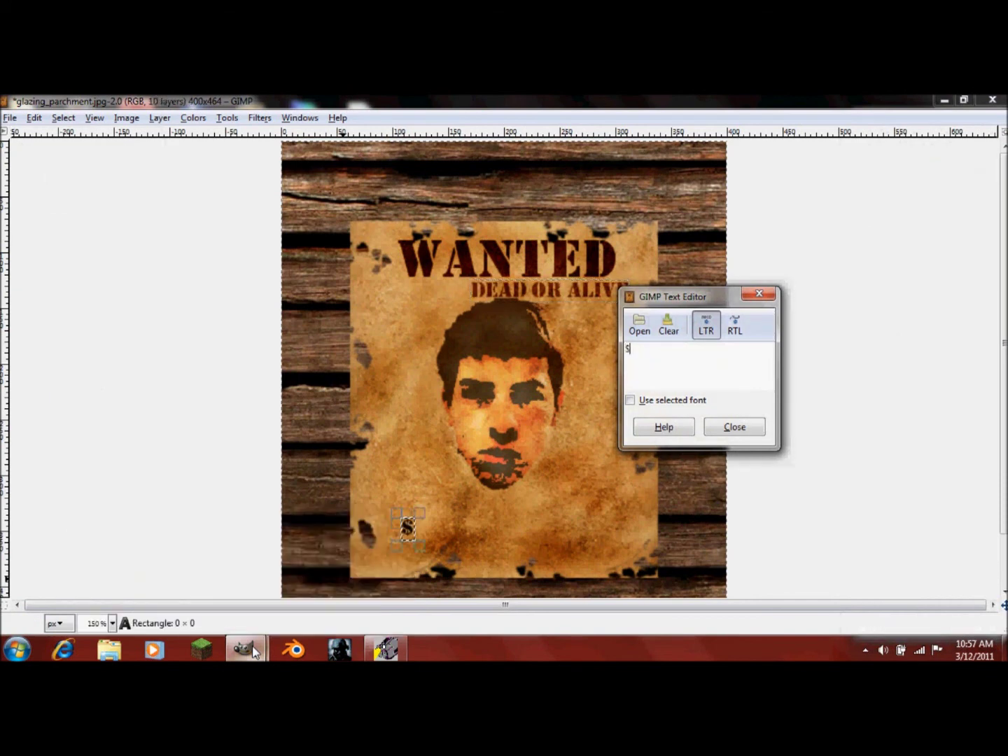
text(10,00)
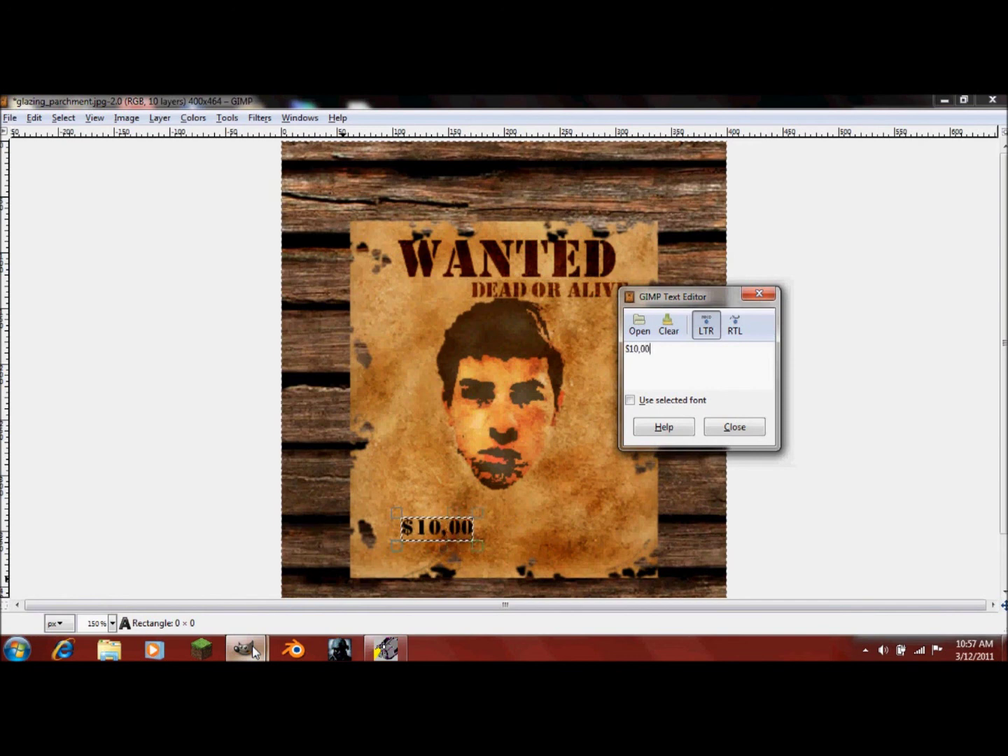
text(0 reward)
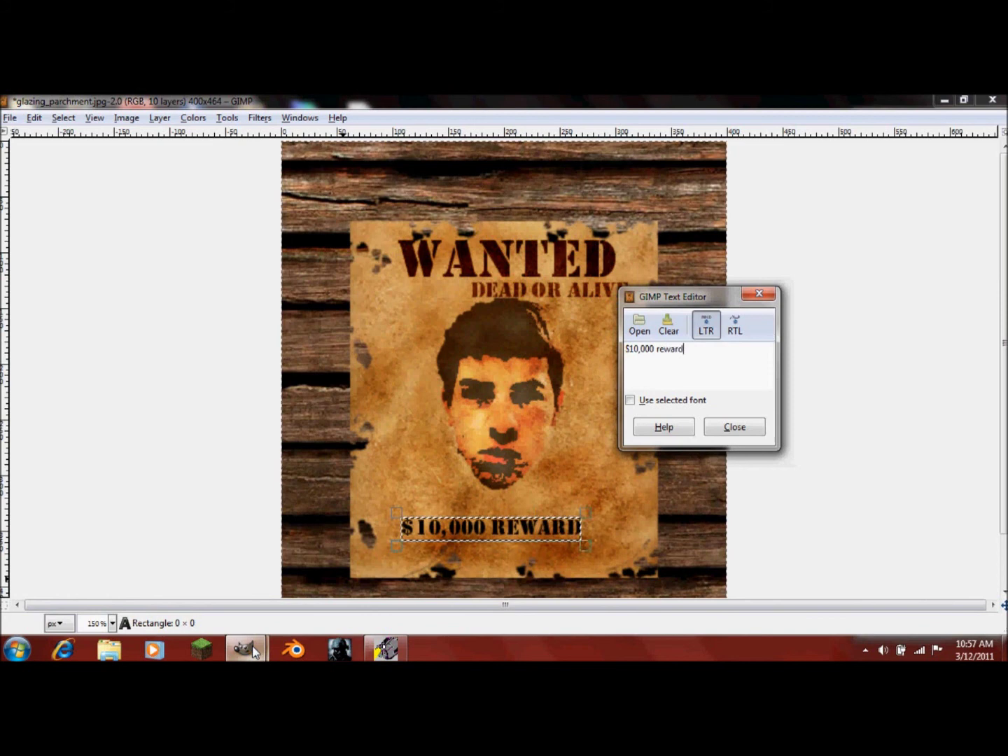
click(740, 428)
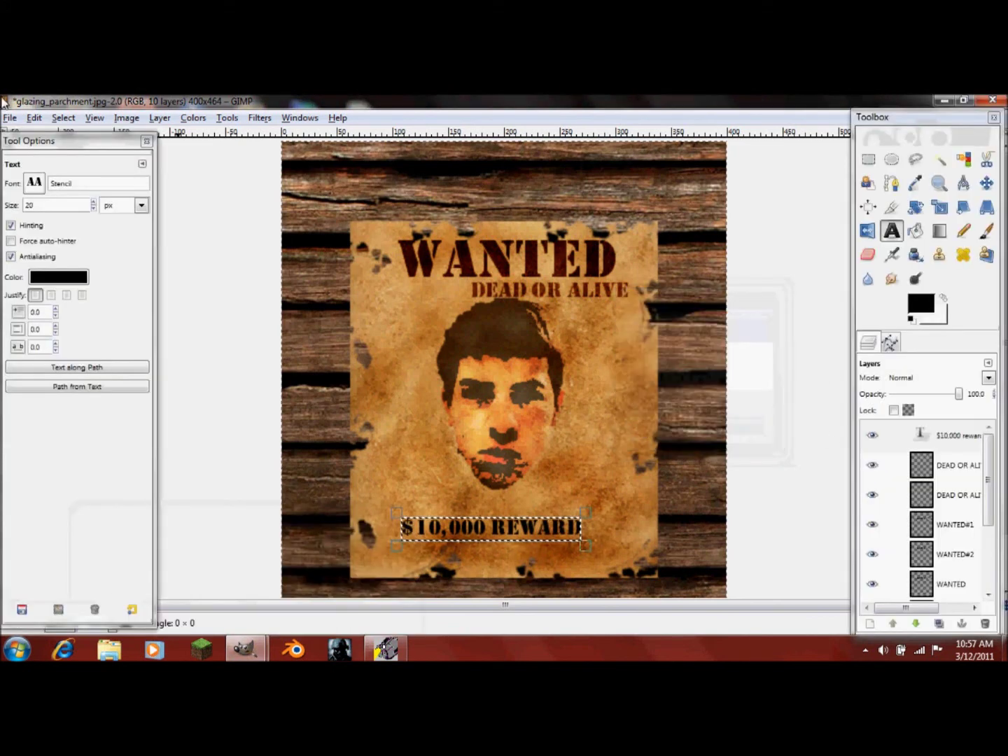
- Set the $10,000 reward text's size to 30 px and centre it between the parchment's side edges below the head
double_click(86, 201)
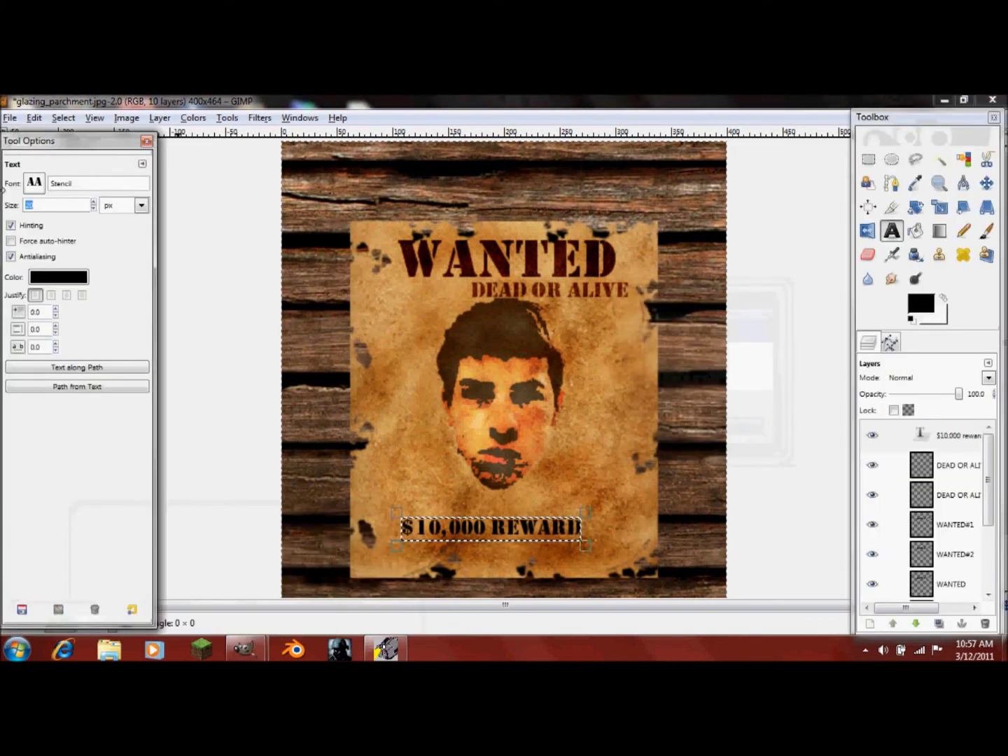
key(Return)
click(540, 530)
key(Tab)
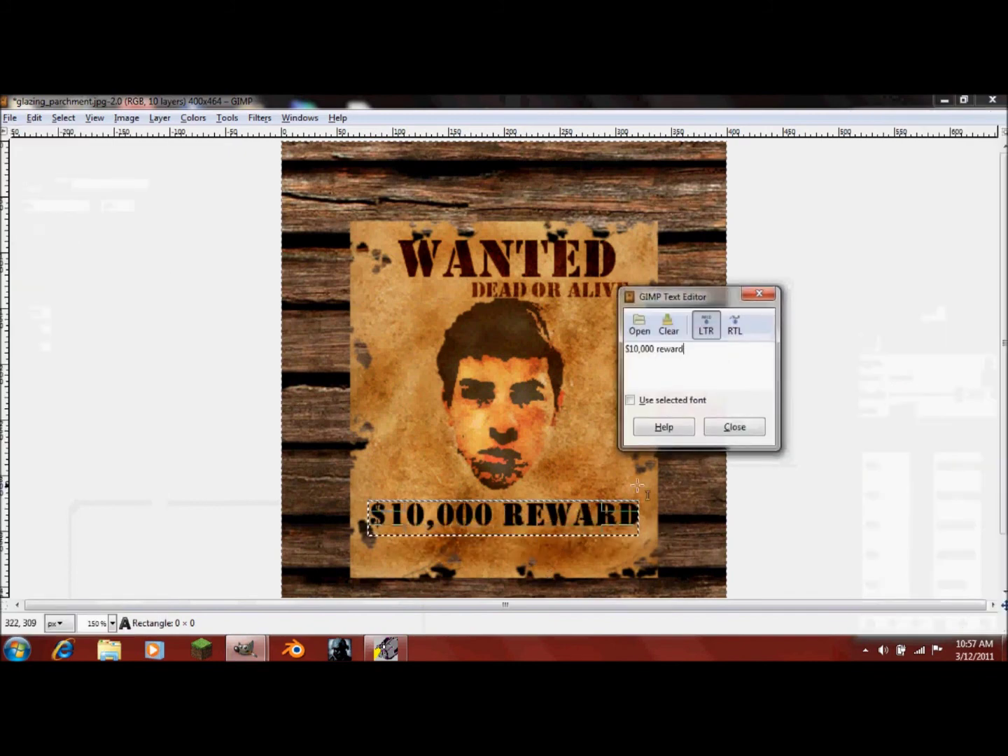
key(Tab)
click(734, 427)
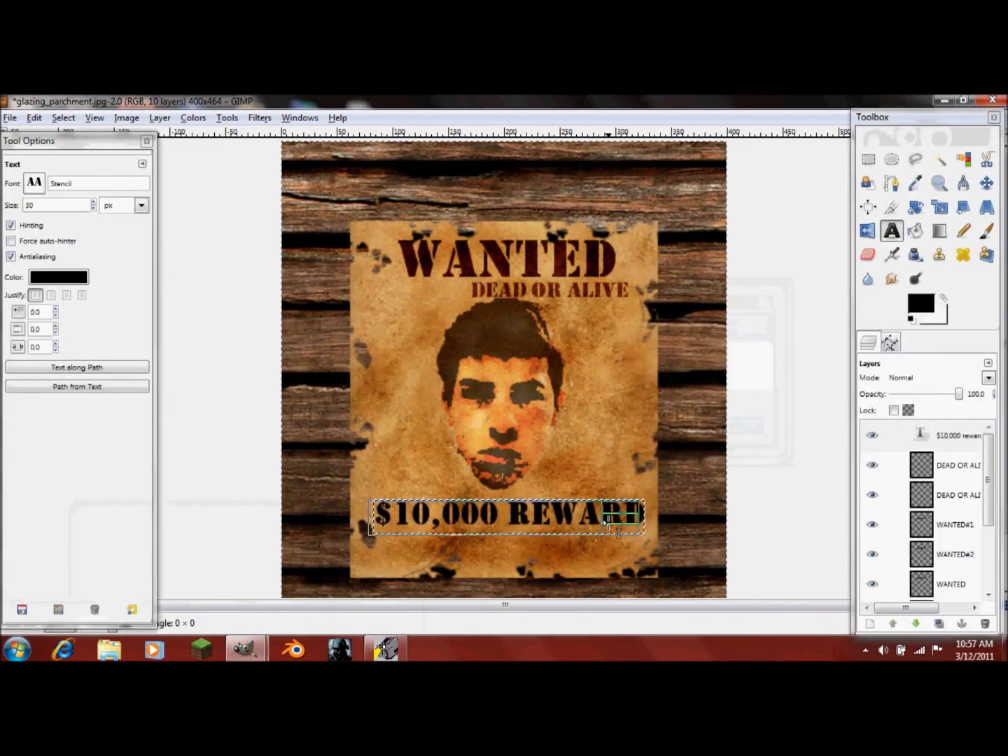
- Discard the text information of the $10,000 reward layer
right_click(937, 440)
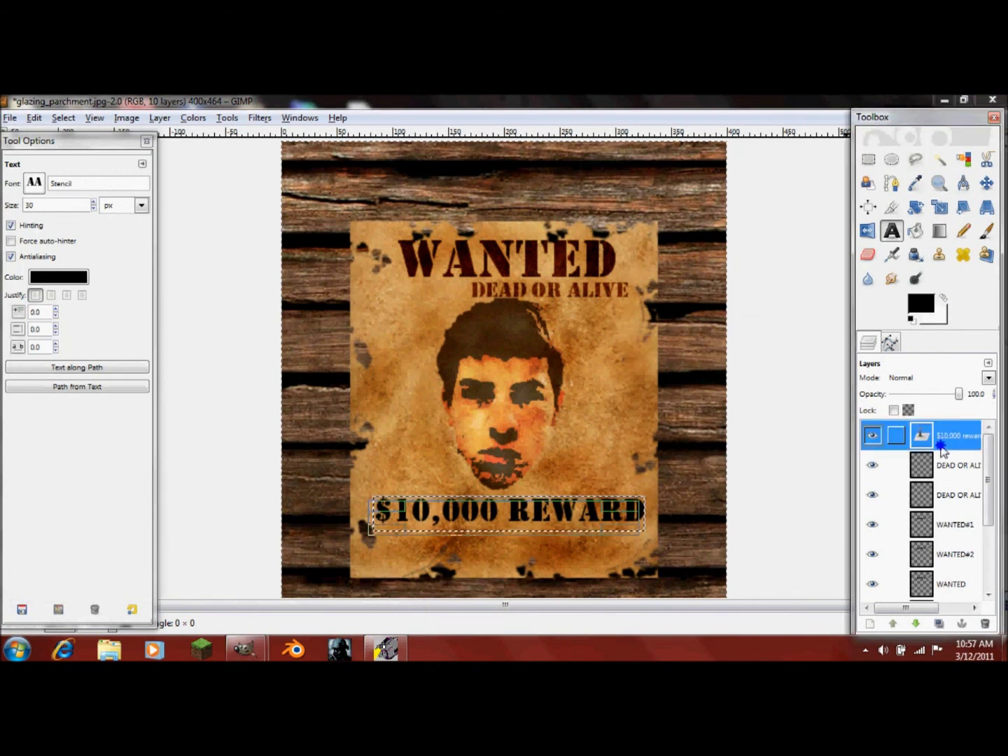
click(910, 261)
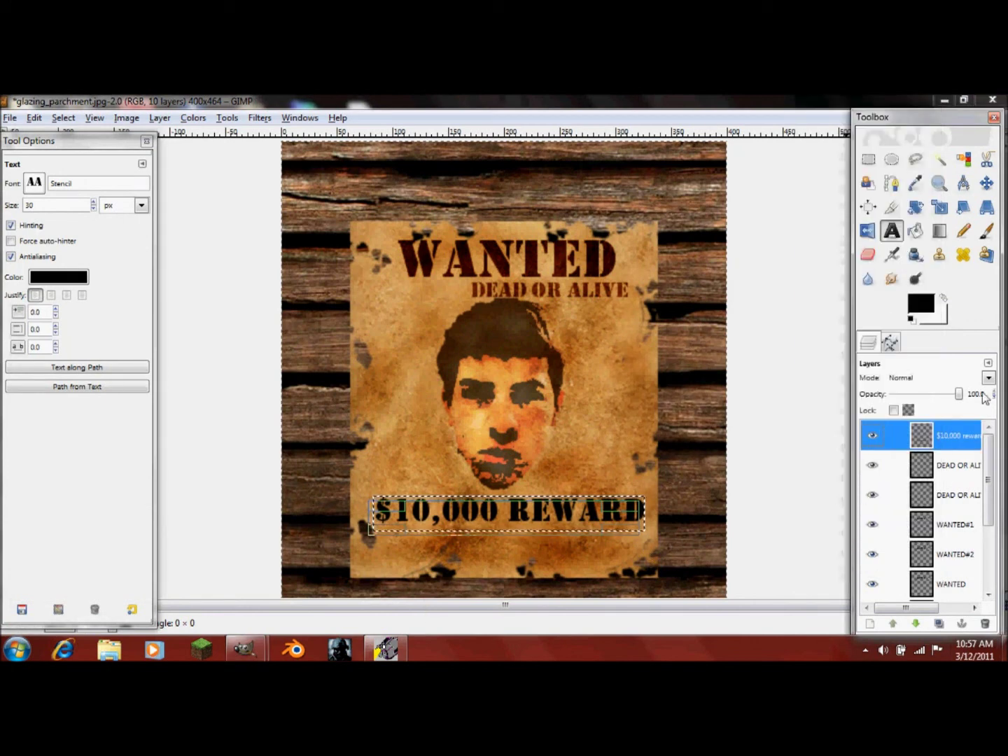
- Set the $10,000 reward layer's blend mode to Overlay and duplicate the layer
click(987, 379)
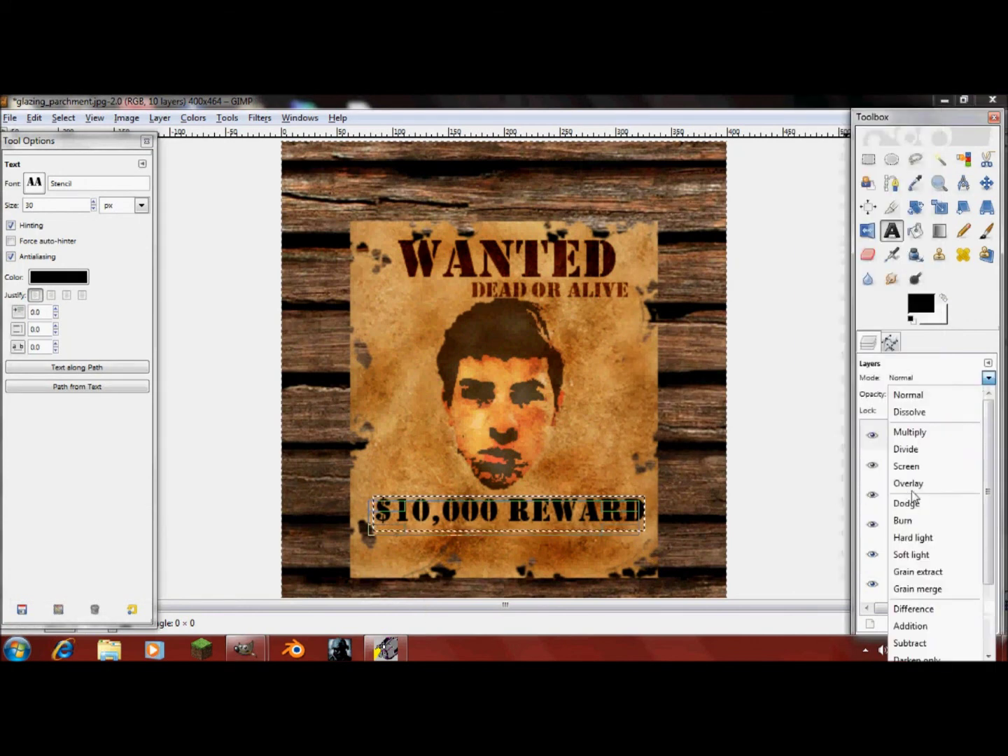
click(908, 483)
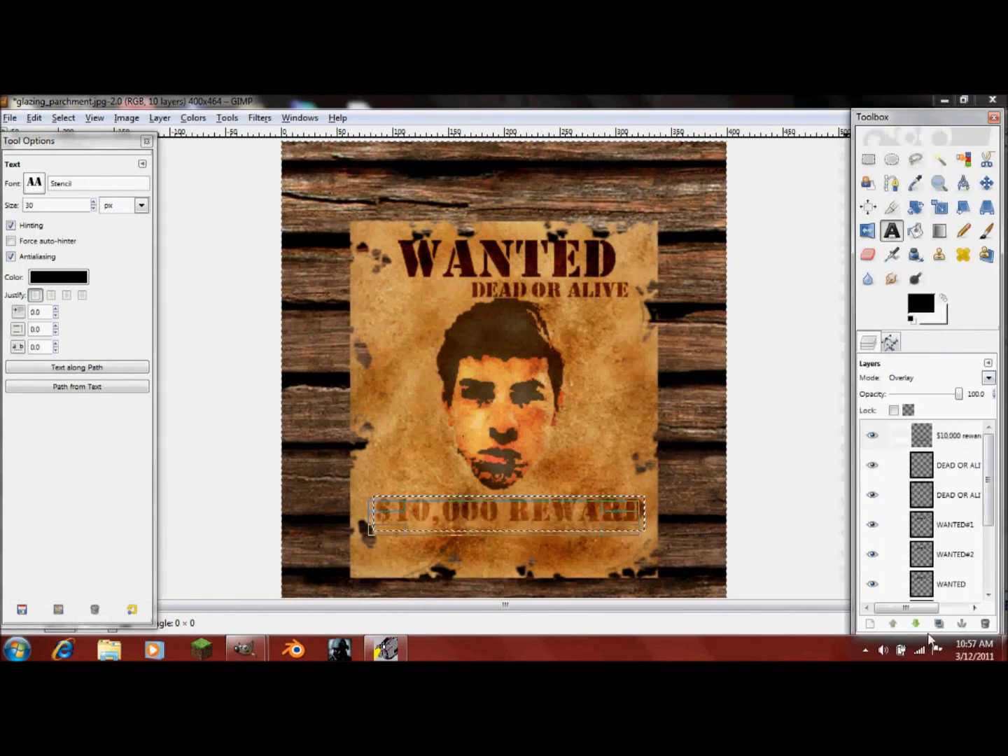
click(938, 622)
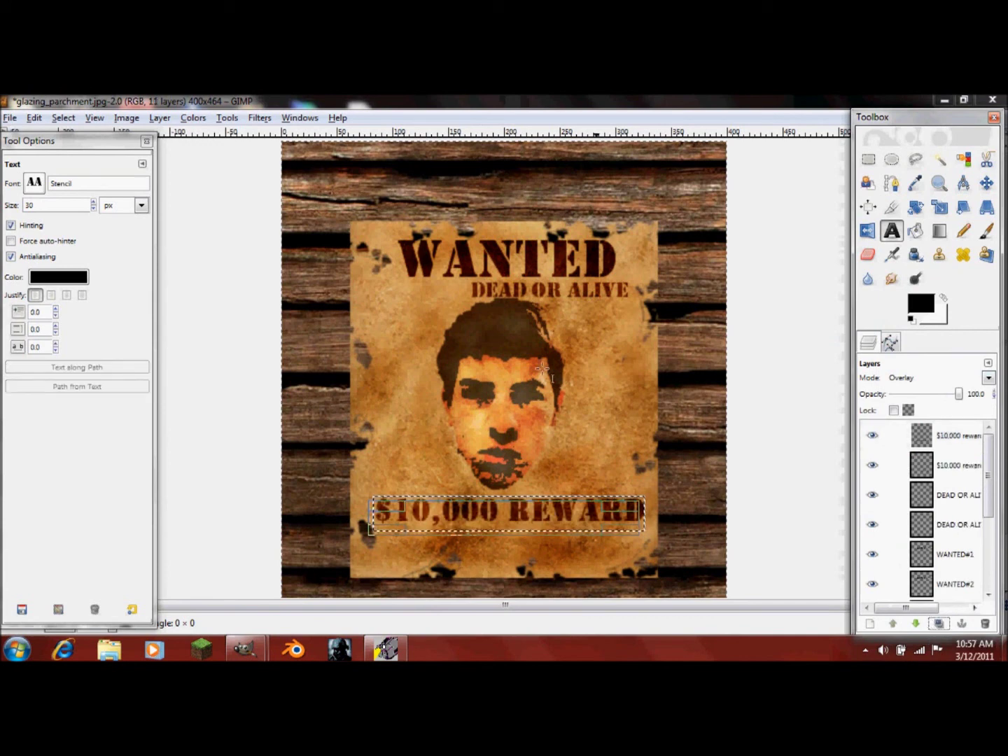
- Blur the parchment's edges on the Background layer using the Blur tool with the Circle Fuzzy (19) brush at scale 10
click(985, 231)
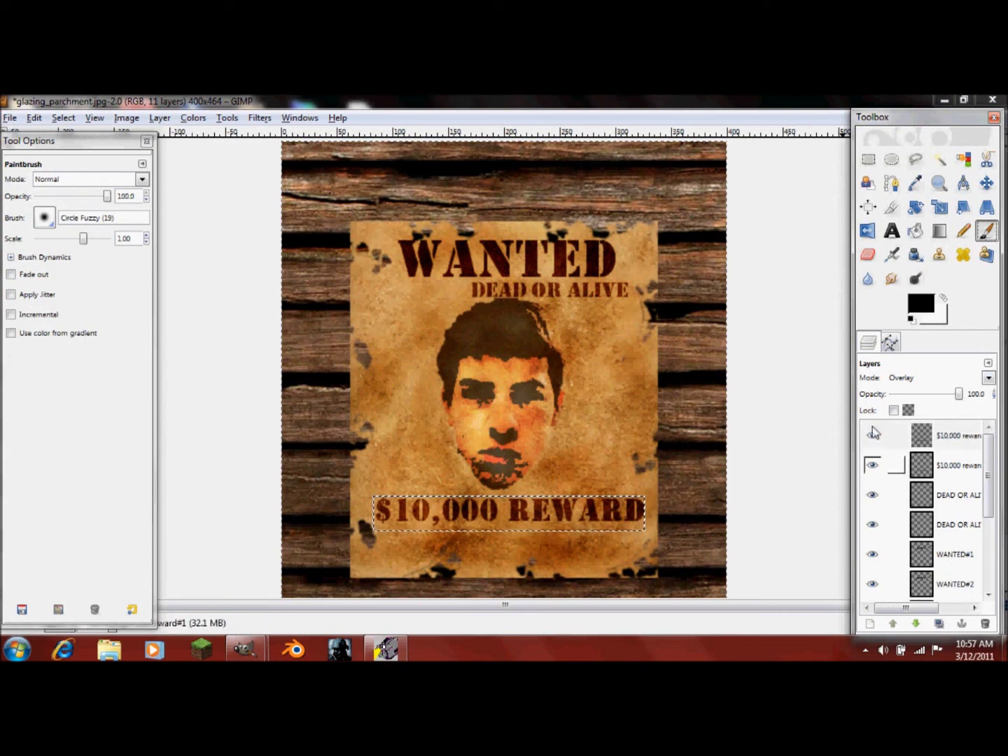
scroll(910, 504, down, 3)
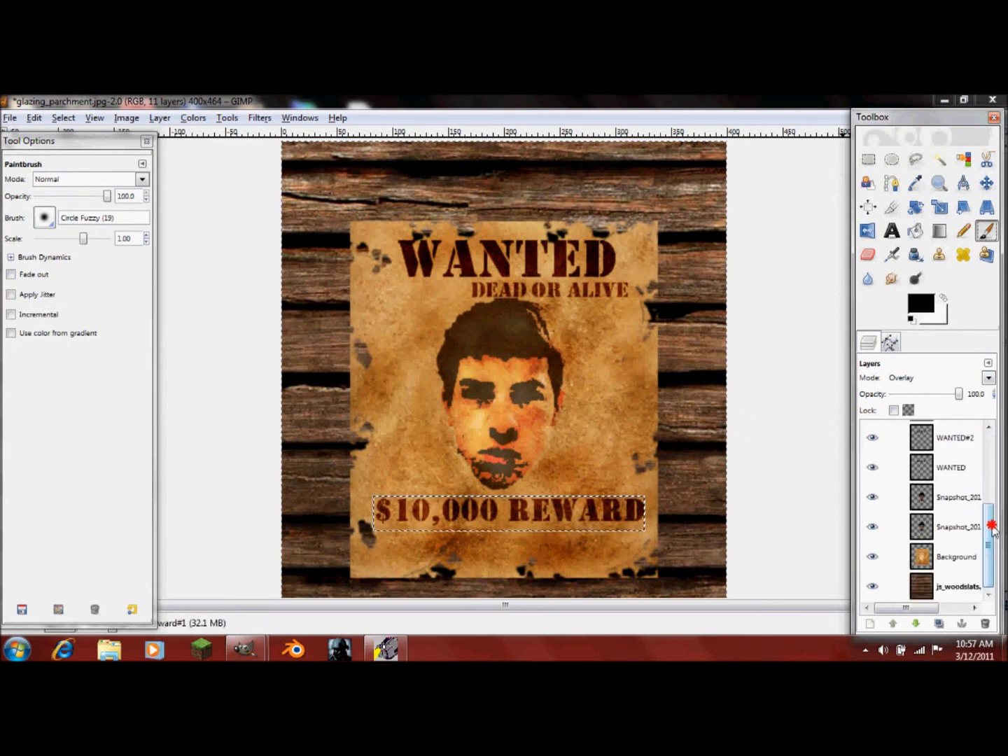
click(928, 566)
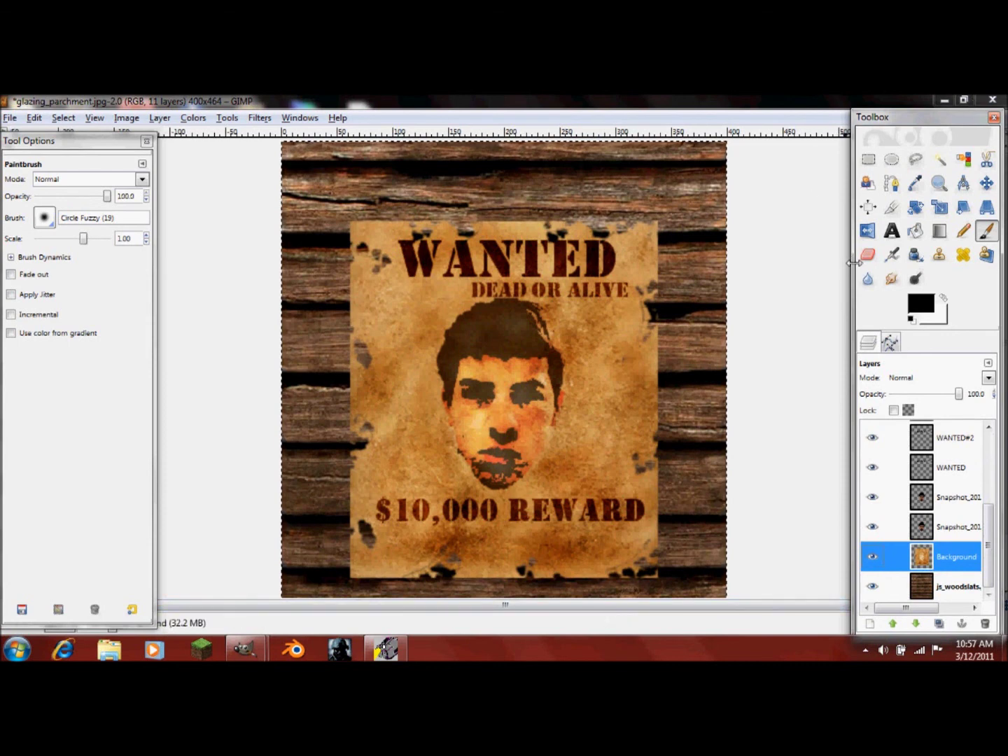
click(868, 279)
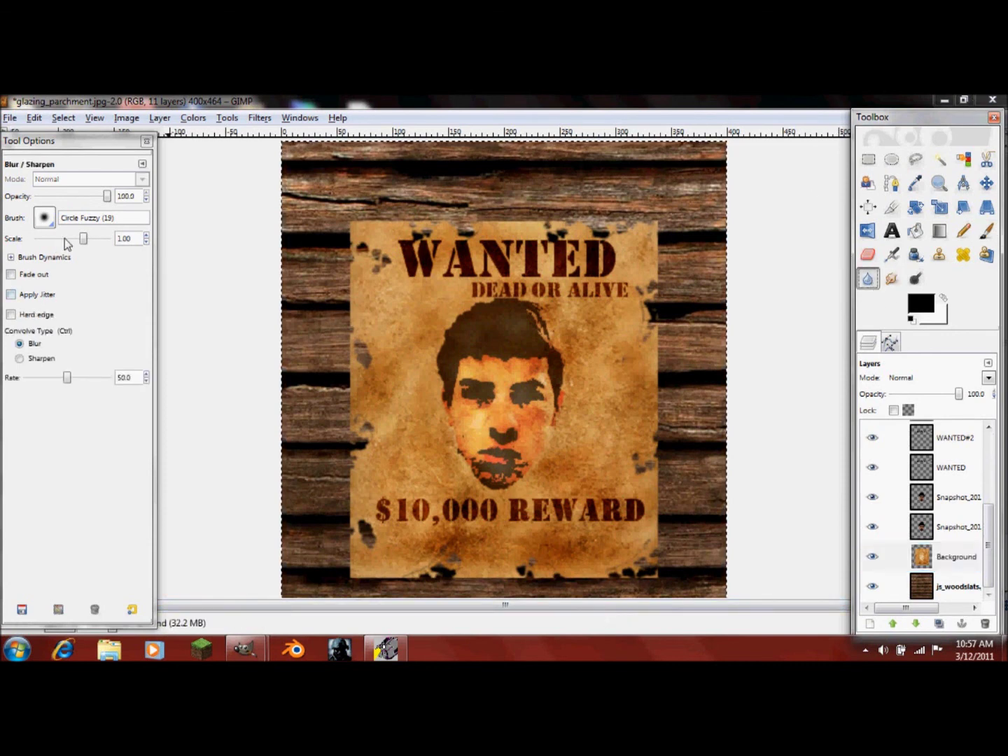
drag(78, 240, 154, 247)
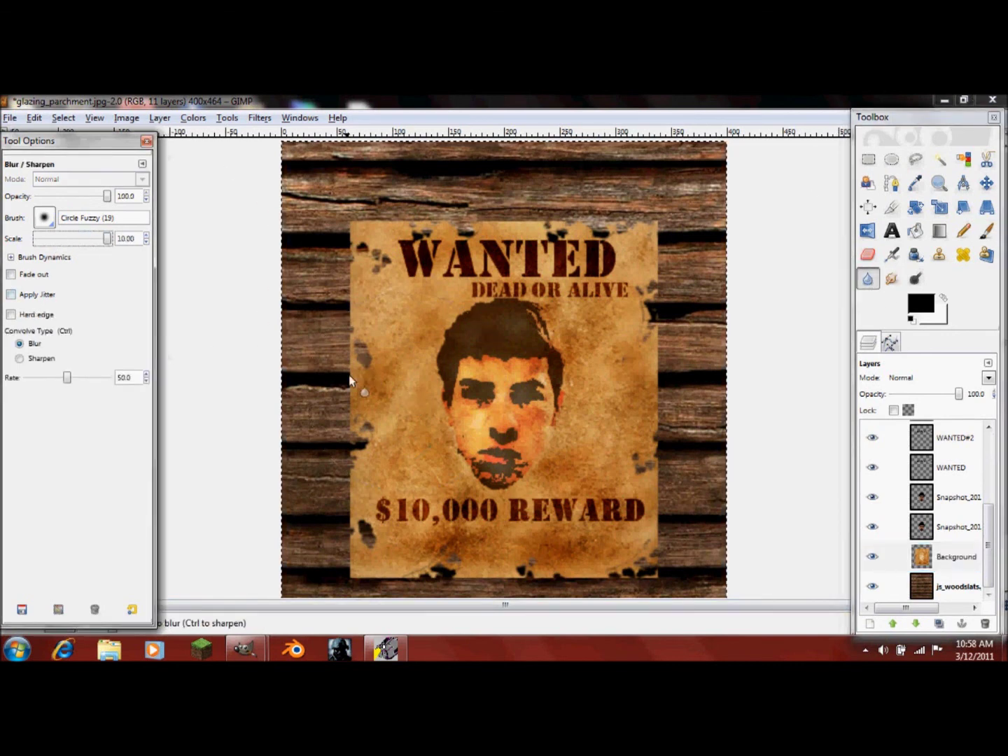
mouse_move(345, 348)
mouse_down()
mouse_move(352, 486)
mouse_move(336, 527)
mouse_up()
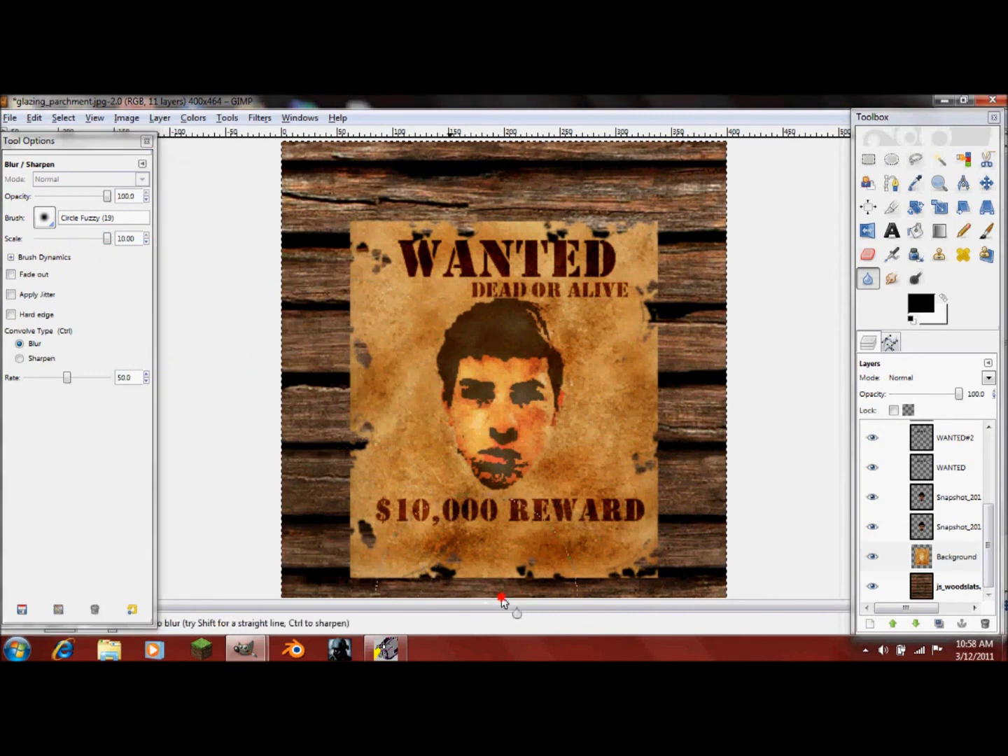
drag(67, 379, 118, 380)
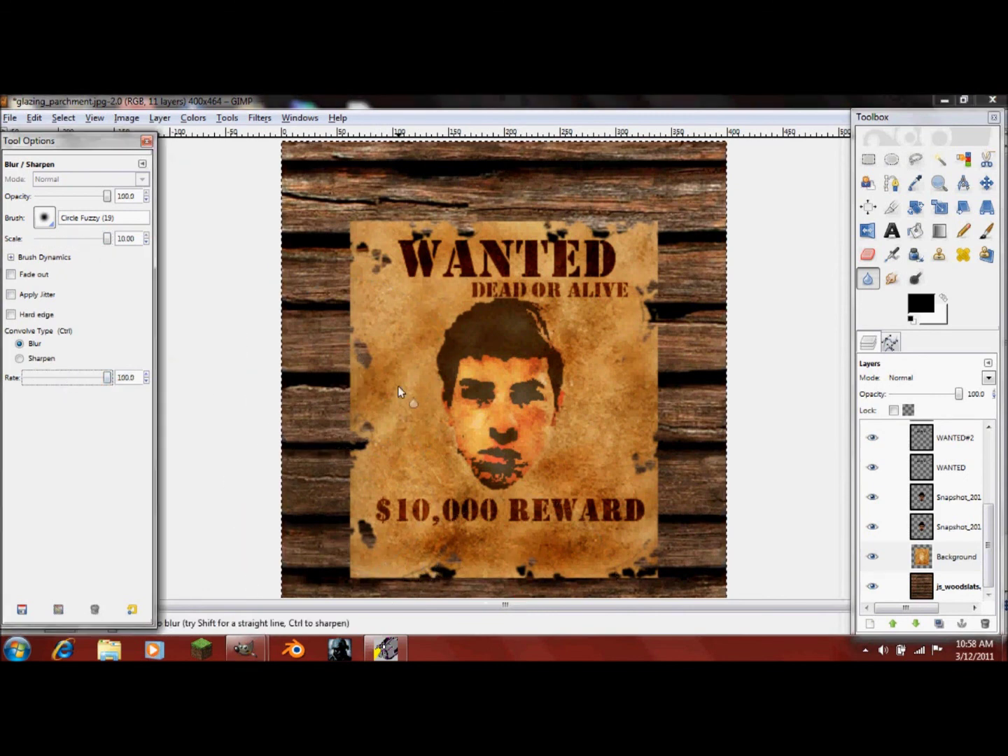
mouse_move(358, 320)
mouse_down()
mouse_move(360, 570)
mouse_move(626, 572)
mouse_move(676, 560)
mouse_move(651, 432)
mouse_move(643, 237)
mouse_move(612, 217)
mouse_move(367, 220)
mouse_move(524, 230)
mouse_up()
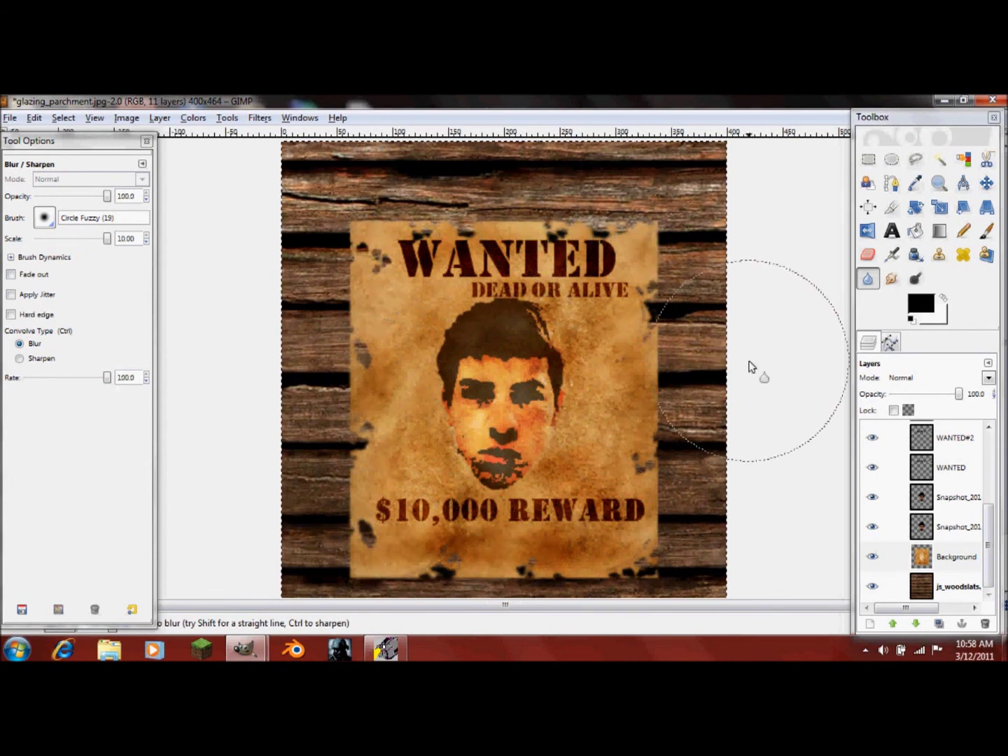
key(ctrl)
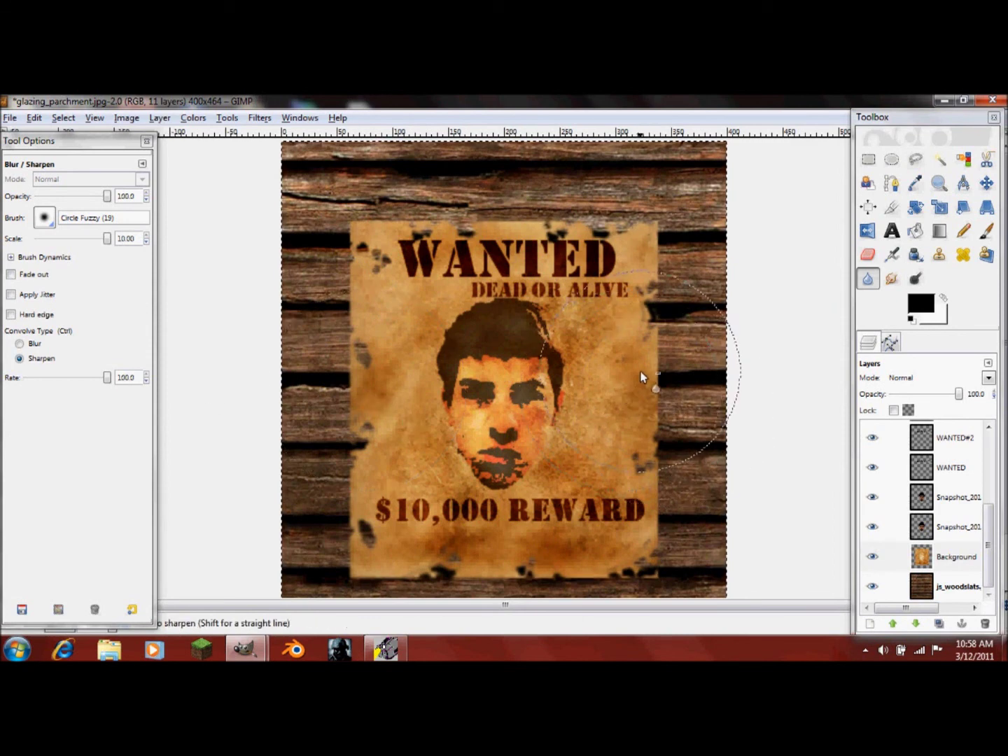
- Set the blur rate to 37 and soften the parchment's edges all the way around
mouse_move(107, 378)
mouse_down()
mouse_move(31, 377)
mouse_move(56, 378)
mouse_up()
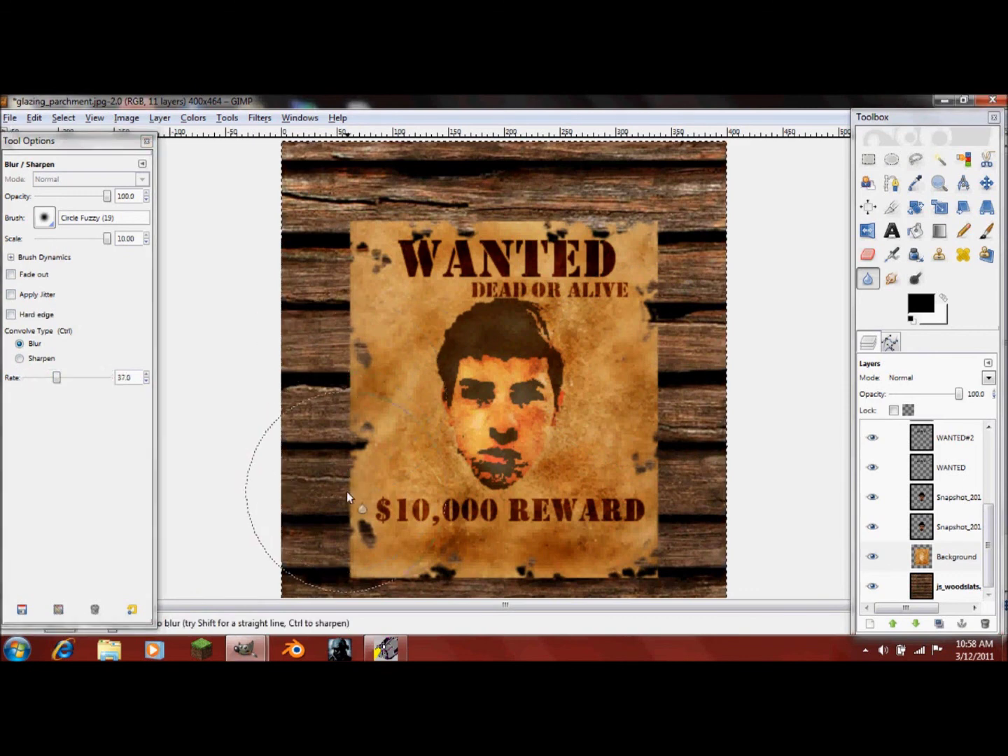
mouse_move(647, 580)
mouse_down()
mouse_move(665, 445)
mouse_move(667, 253)
mouse_up()
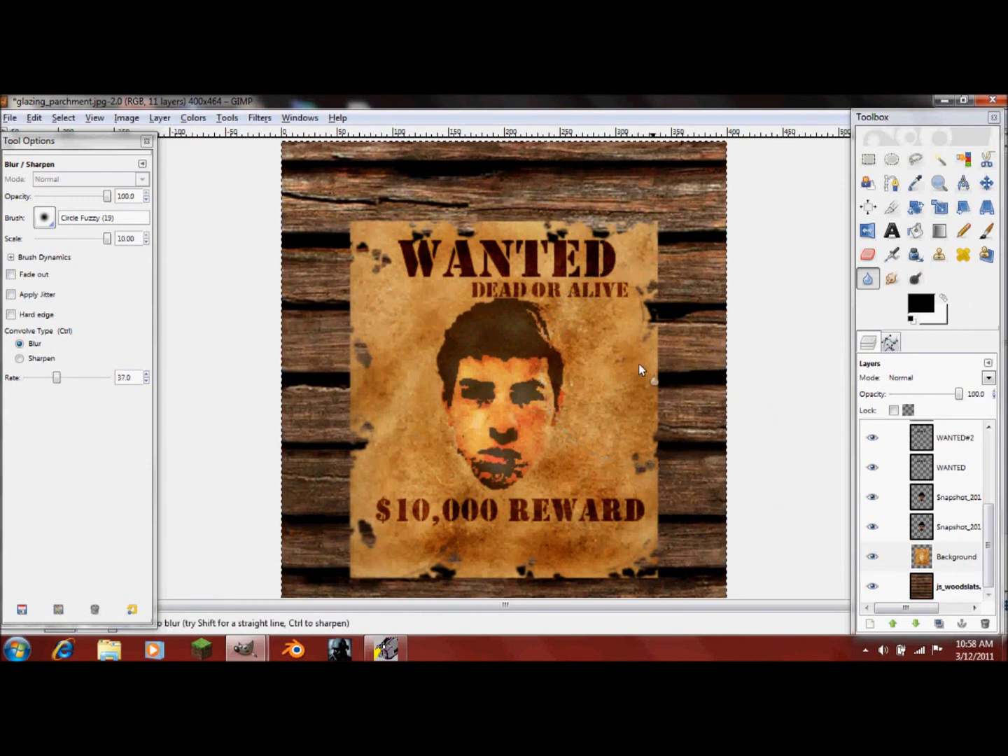
- Set the opacity of the WANTED#1 layer to 66.3
click(942, 424)
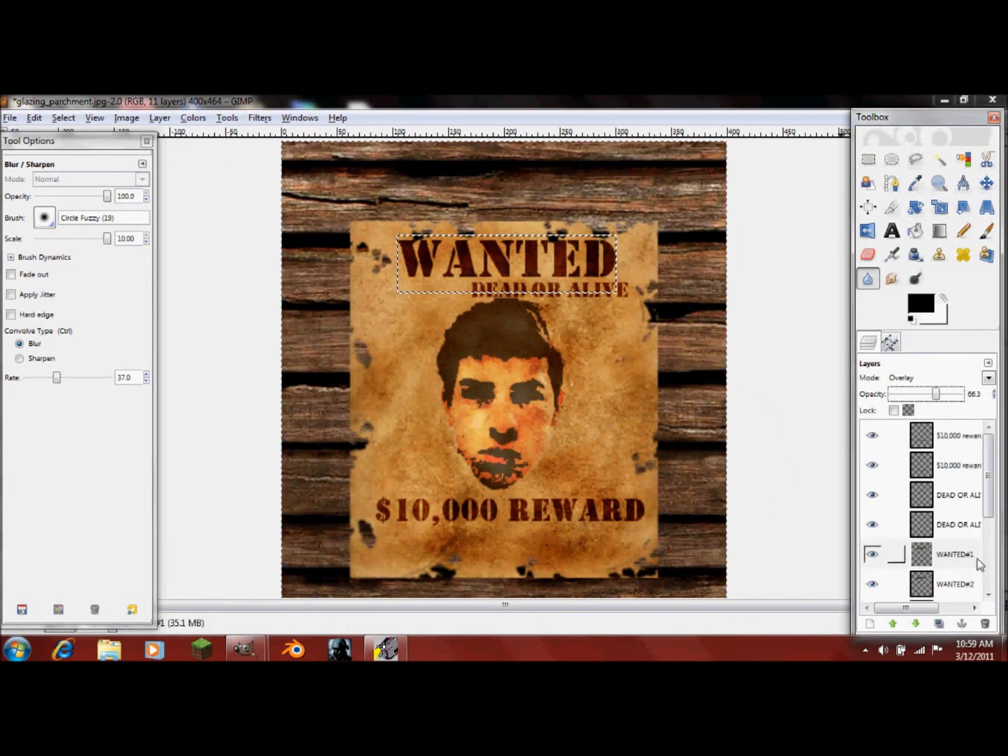
scroll(985, 489, down, 3)
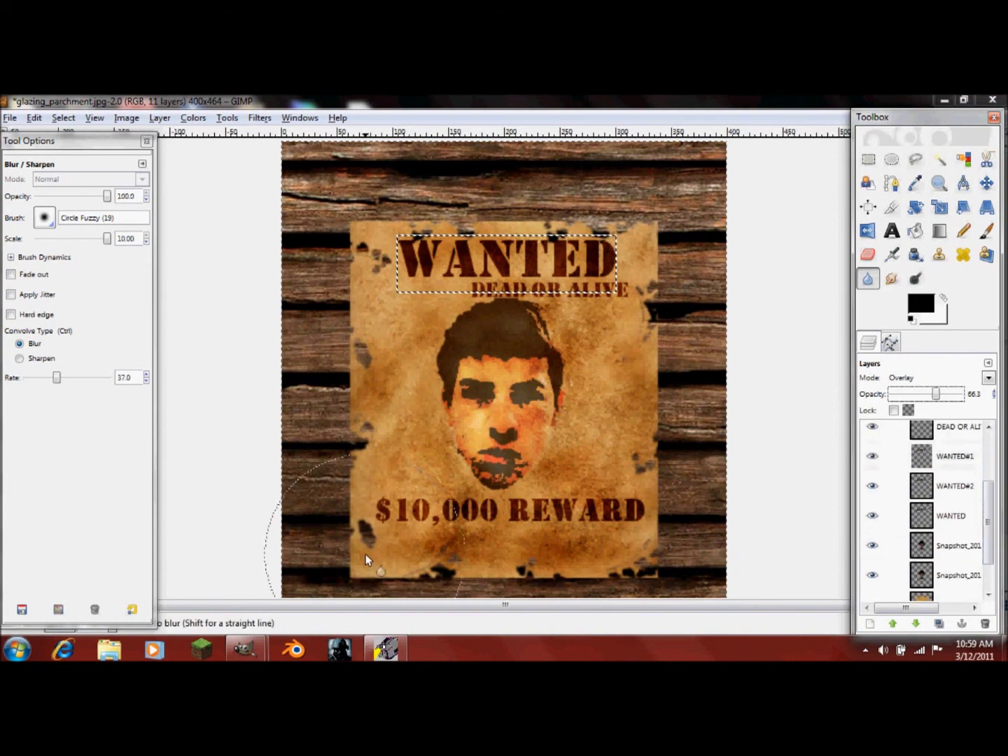
scroll(381, 537, down, 3)
scroll(380, 536, up, 2)
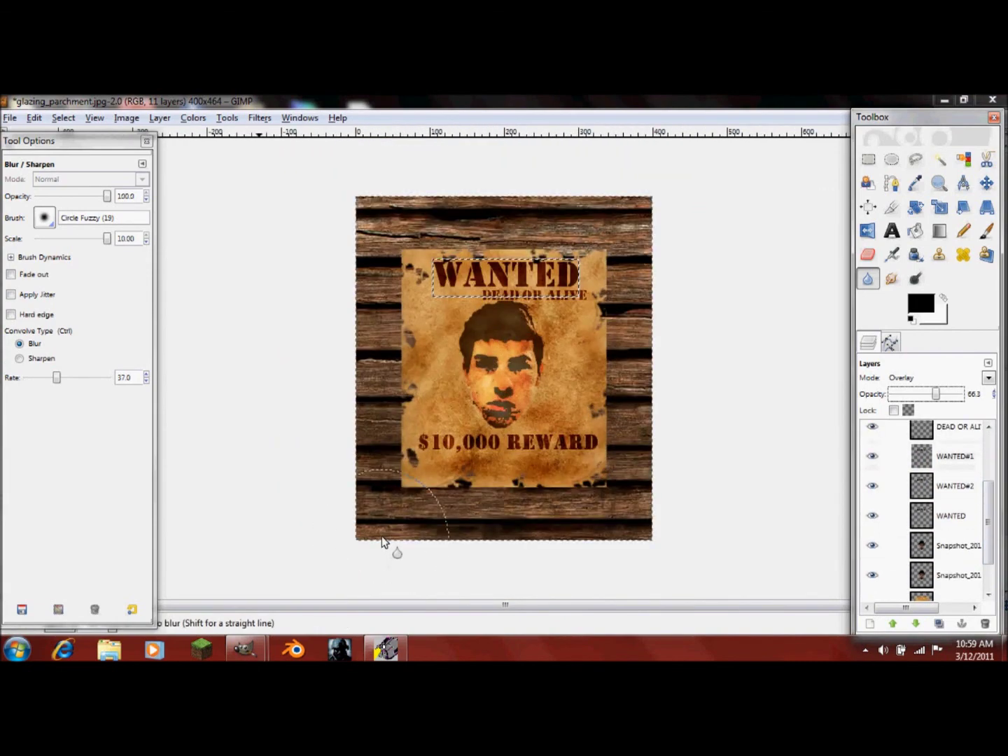